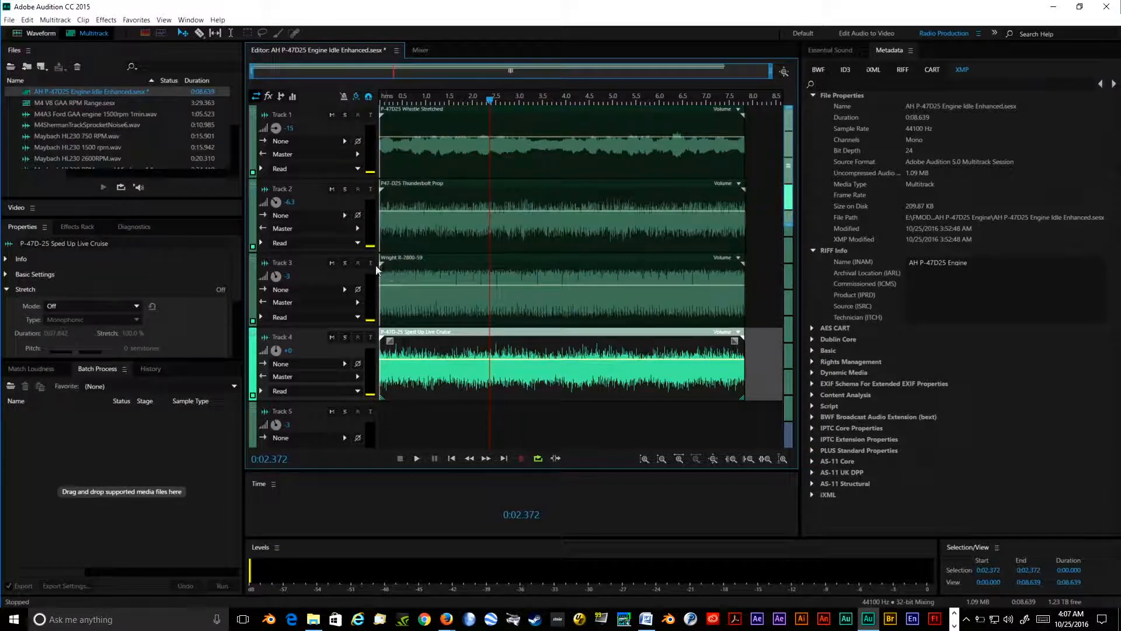
Solo Track 3 in the P-47D25 engine session and open the Maybach HL230 RPM spread session
{"action": "left_click", "coordinate": [345, 263]}
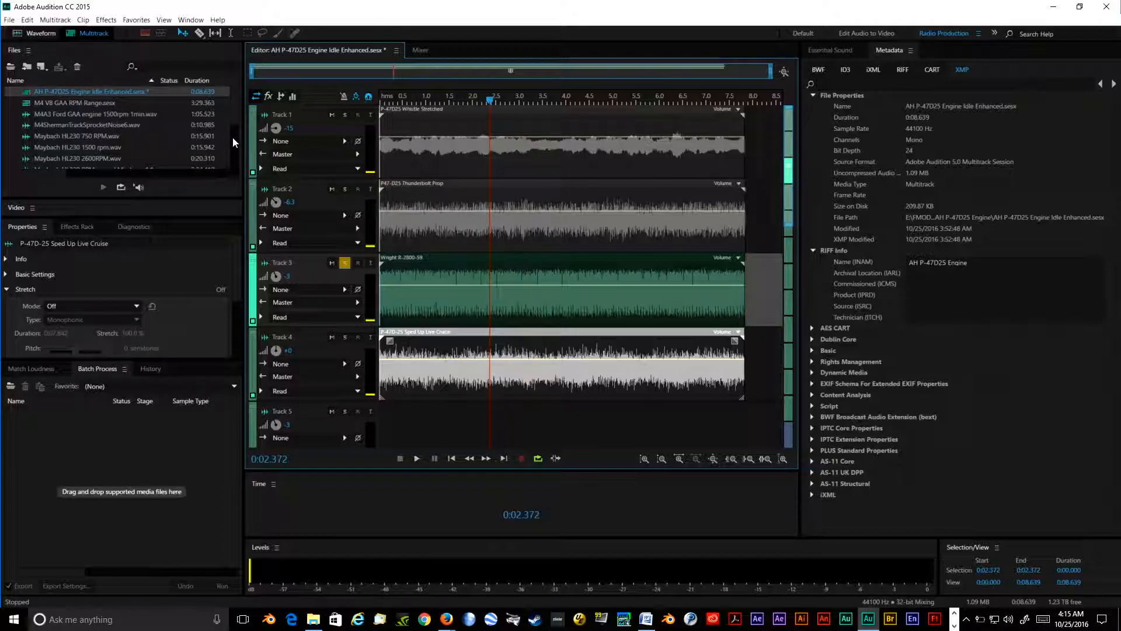
{"action": "left_click", "coordinate": [237, 110]}
{"action": "left_click_drag", "start_coordinate": [236, 110], "coordinate": [236, 136]}
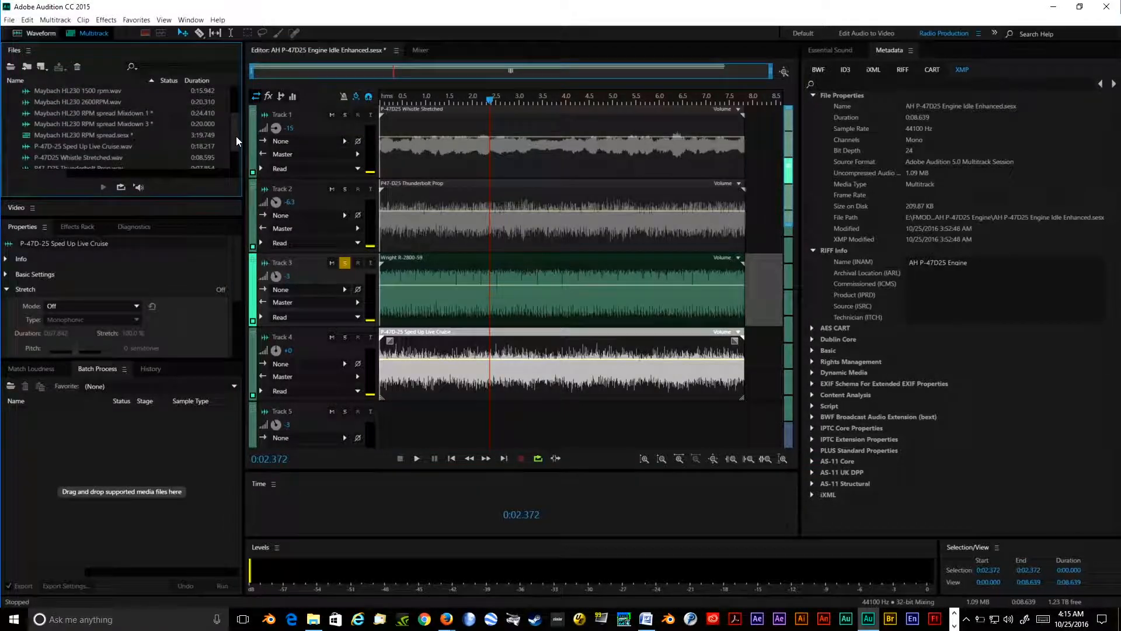
{"action": "double_click", "coordinate": [156, 136]}
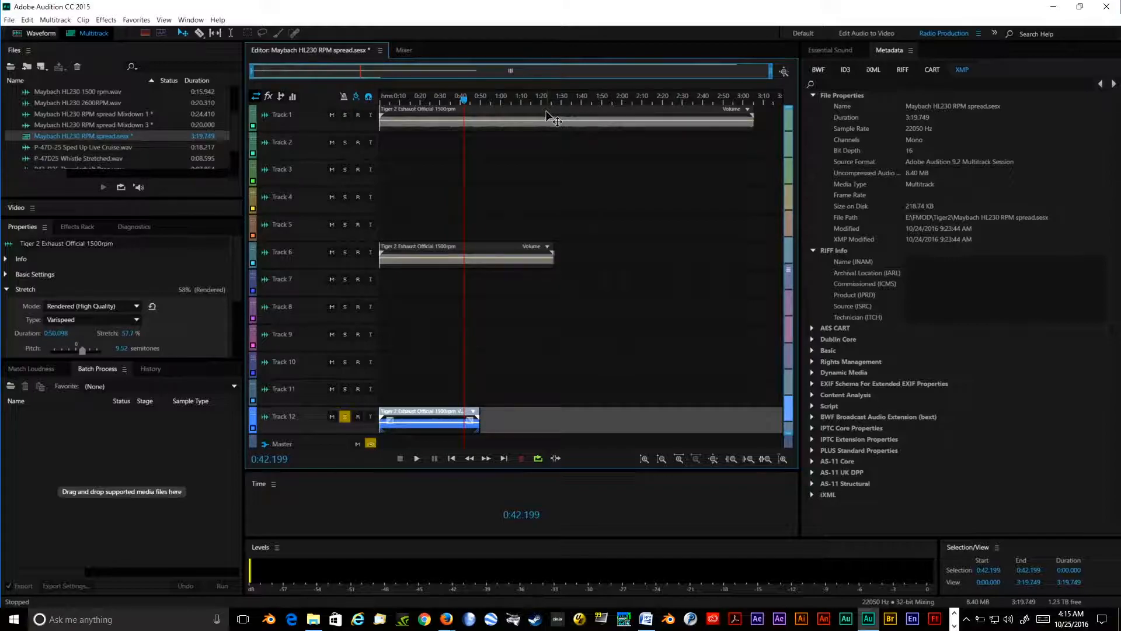
Set the pitch of the Tiger 2 exhaust clip on Track 1 to 0 semitones
{"action": "left_click", "coordinate": [555, 120]}
{"action": "left_click", "coordinate": [117, 348]}
{"action": "type", "text": "0"}
{"action": "key", "text": "Return"}
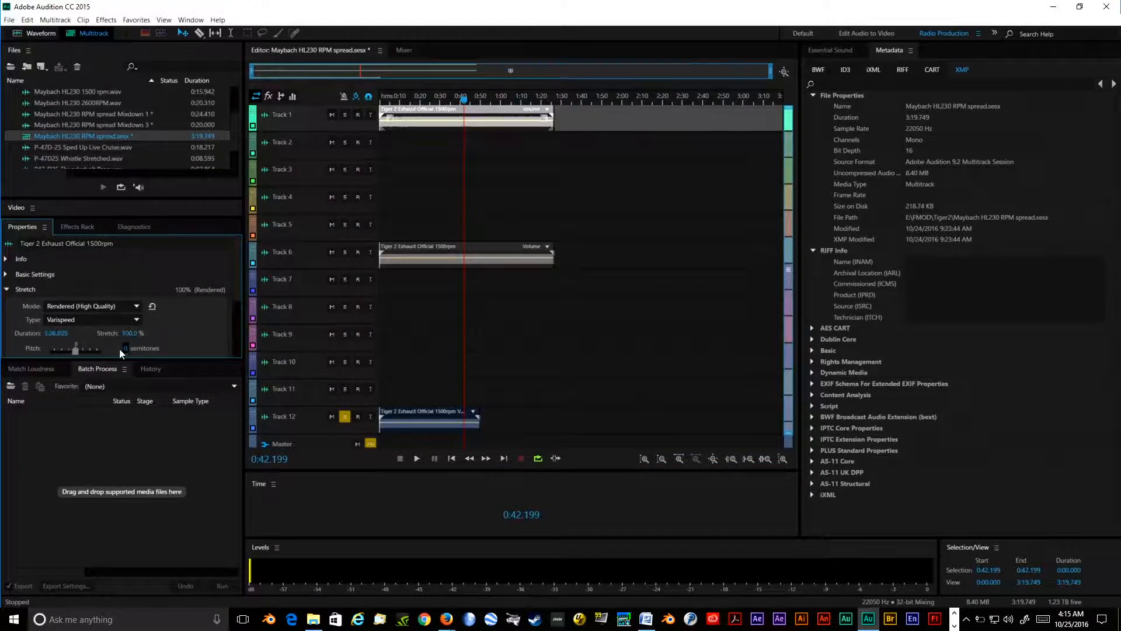
Reset the pitch of the exhaust clip on Track 12 to 0 semitones
{"action": "left_click", "coordinate": [453, 422]}
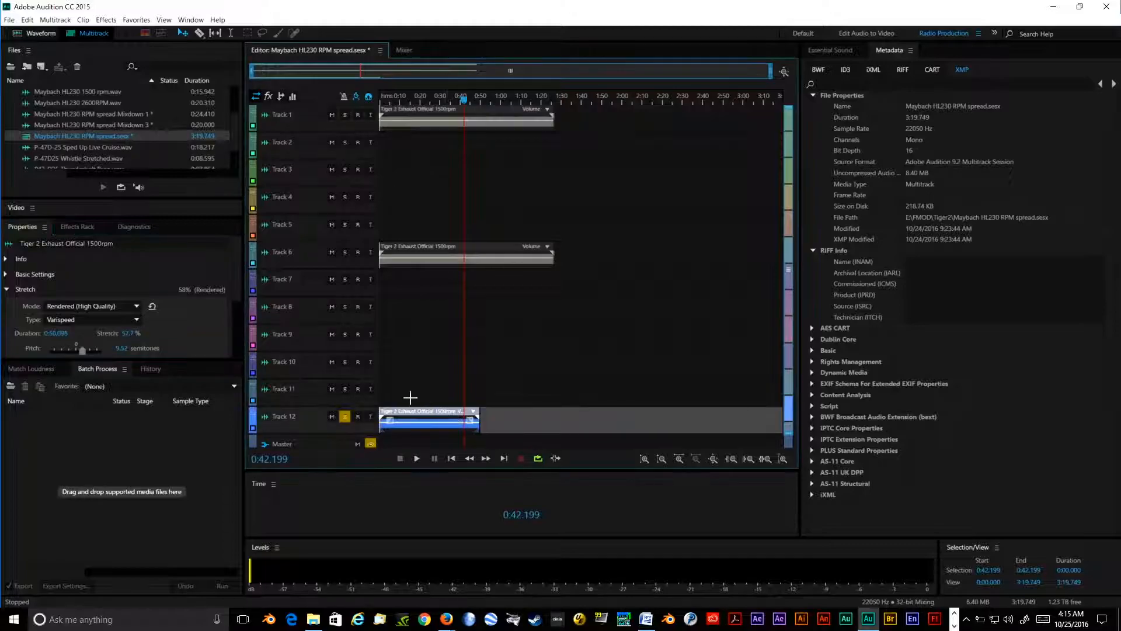
{"action": "left_click", "coordinate": [122, 348]}
{"action": "type", "text": "0"}
{"action": "key", "text": "Return"}
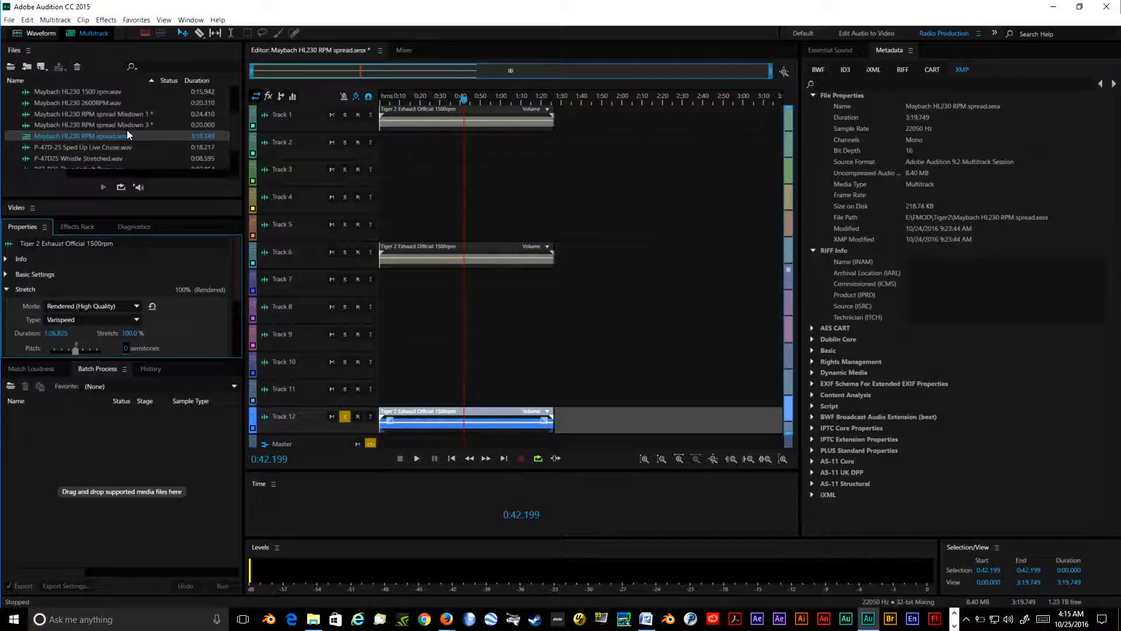
Open Tiger 2 Exhaust Official 1500rpm.wav in the waveform view and play a few seconds of it
{"action": "scroll", "coordinate": [128, 133], "scroll_direction": "down", "scroll_amount": 1}
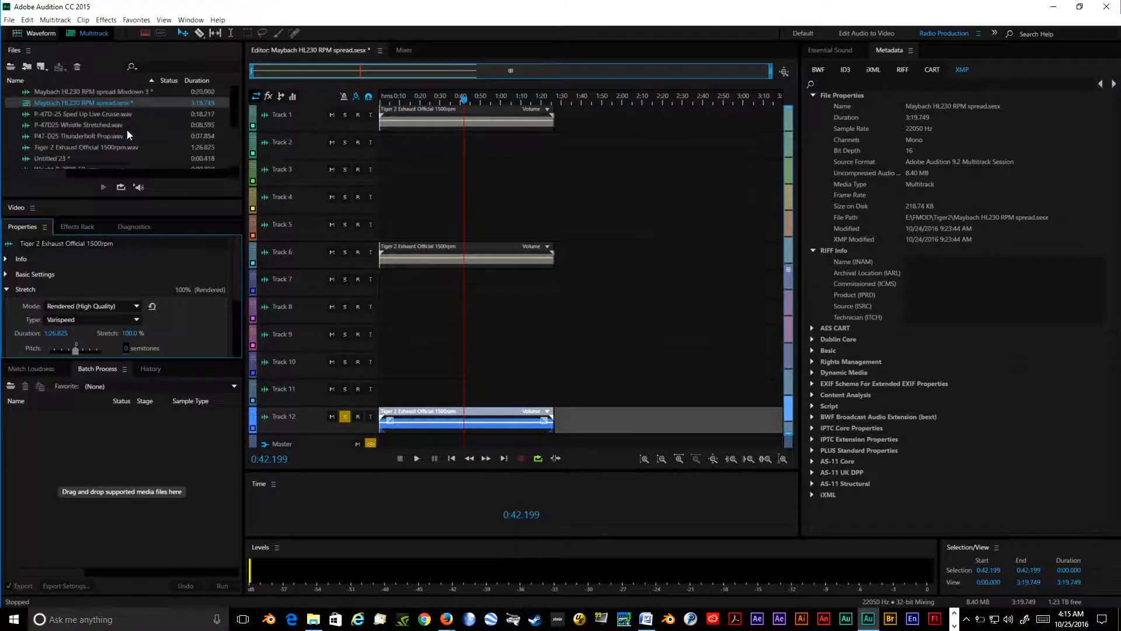
{"action": "double_click", "coordinate": [96, 146]}
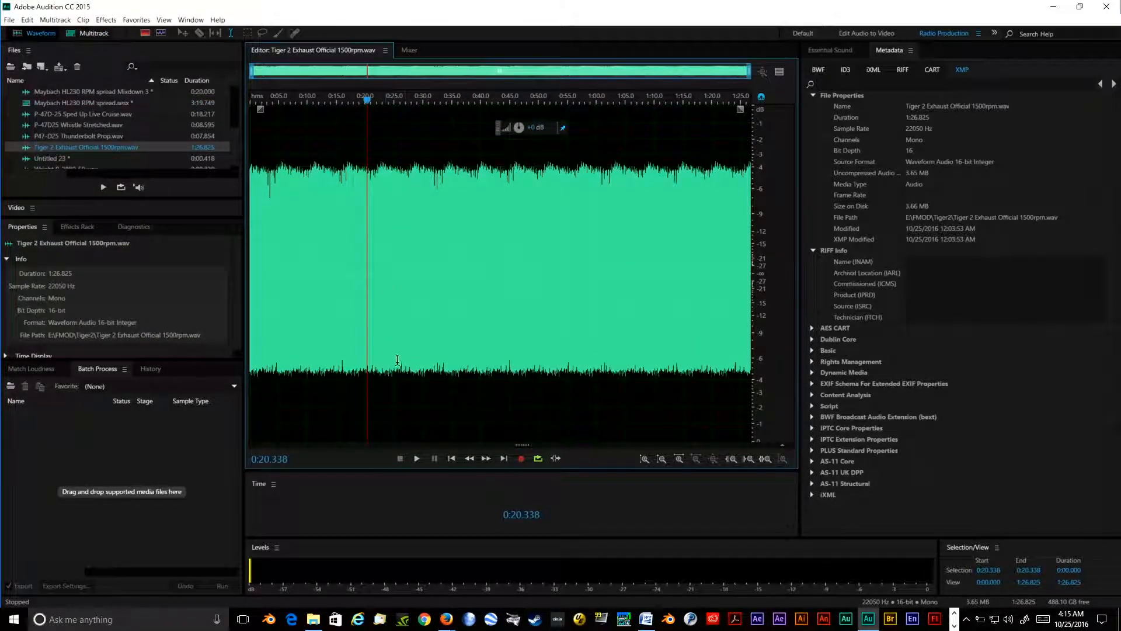
{"action": "left_click", "coordinate": [417, 459]}
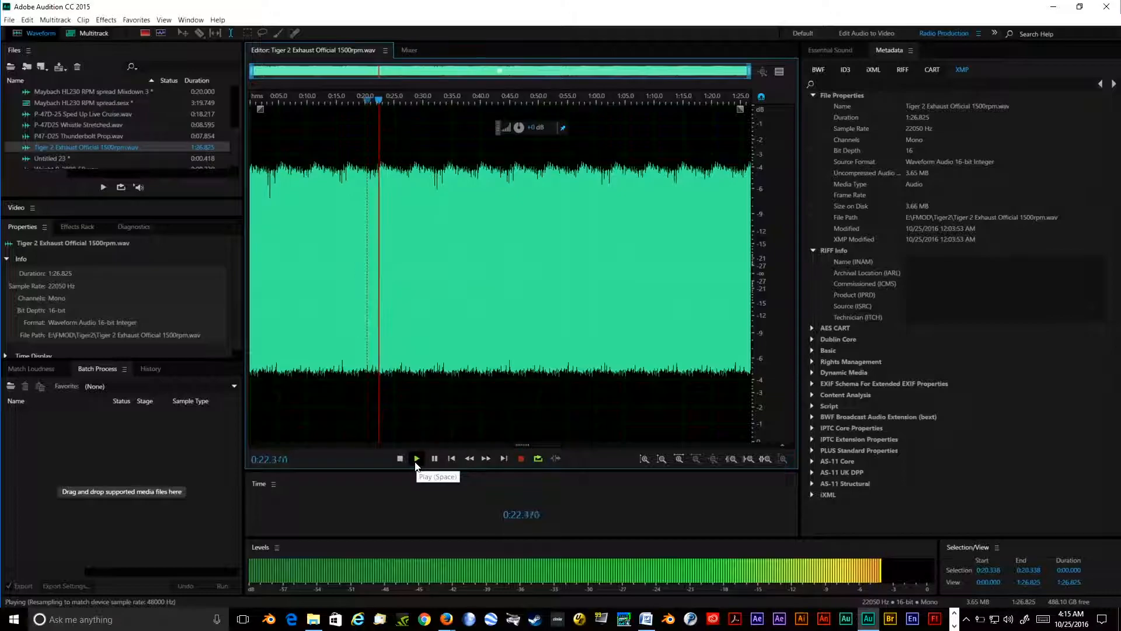
{"action": "left_click", "coordinate": [402, 460]}
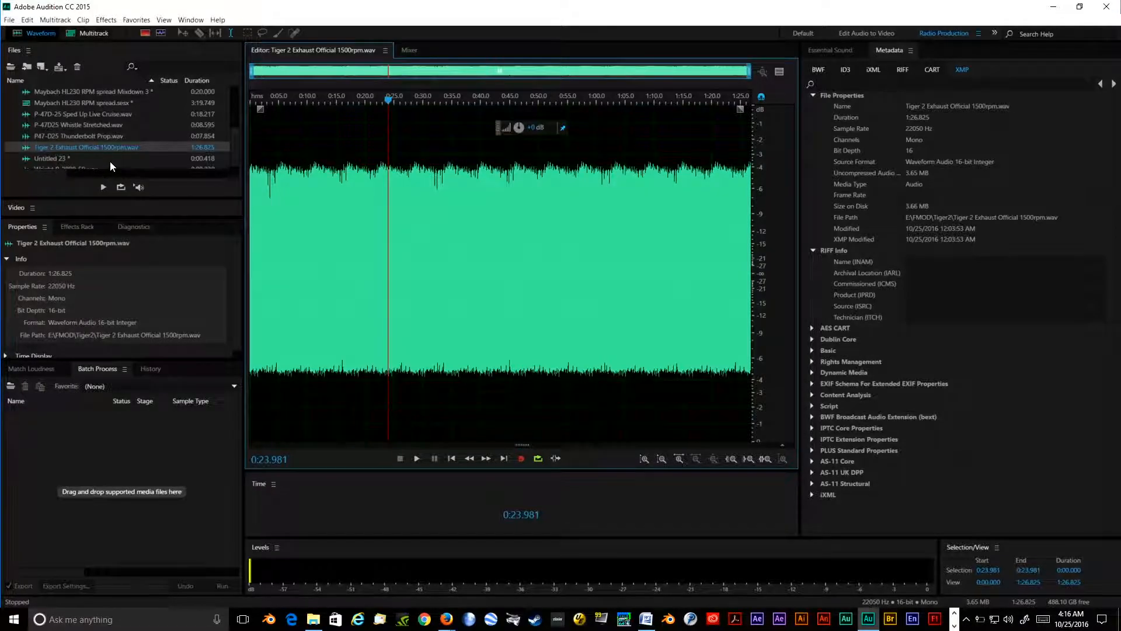
Return to the Maybach HL230 RPM spread session, listen to it from the beginning, and rewind the playhead to the start
{"action": "double_click", "coordinate": [72, 99]}
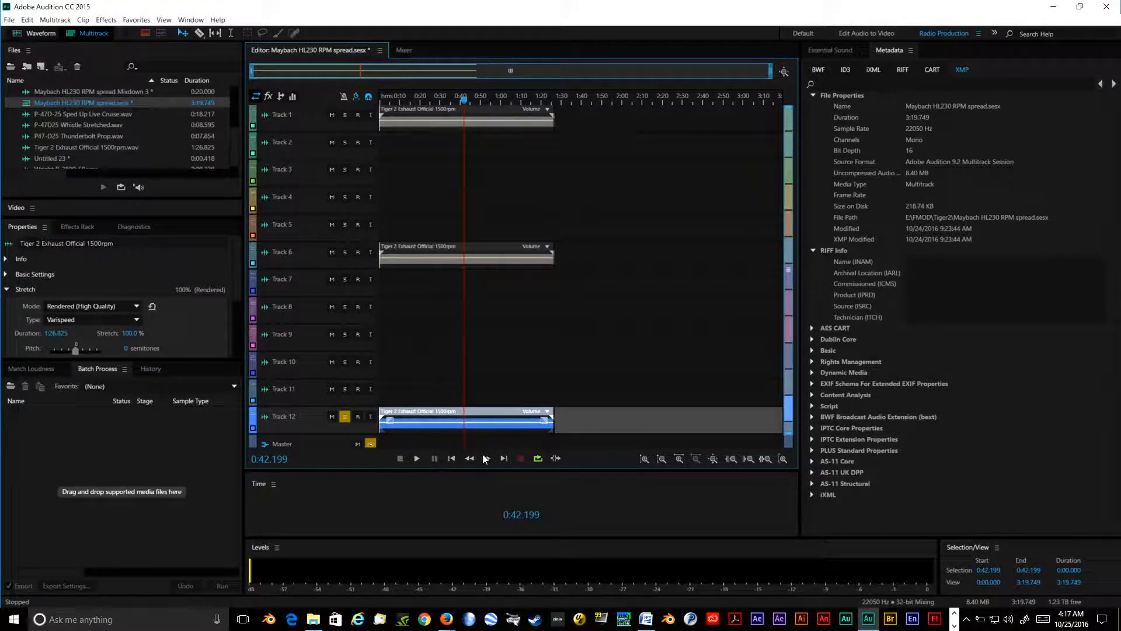
{"action": "left_click", "coordinate": [452, 459]}
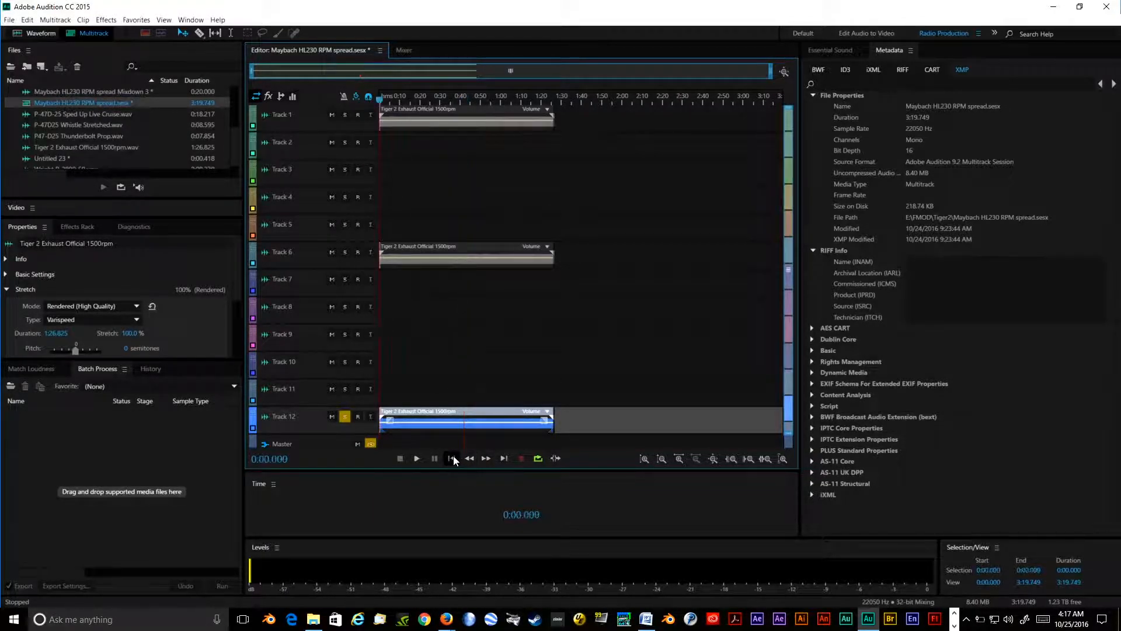
{"action": "left_click", "coordinate": [417, 459]}
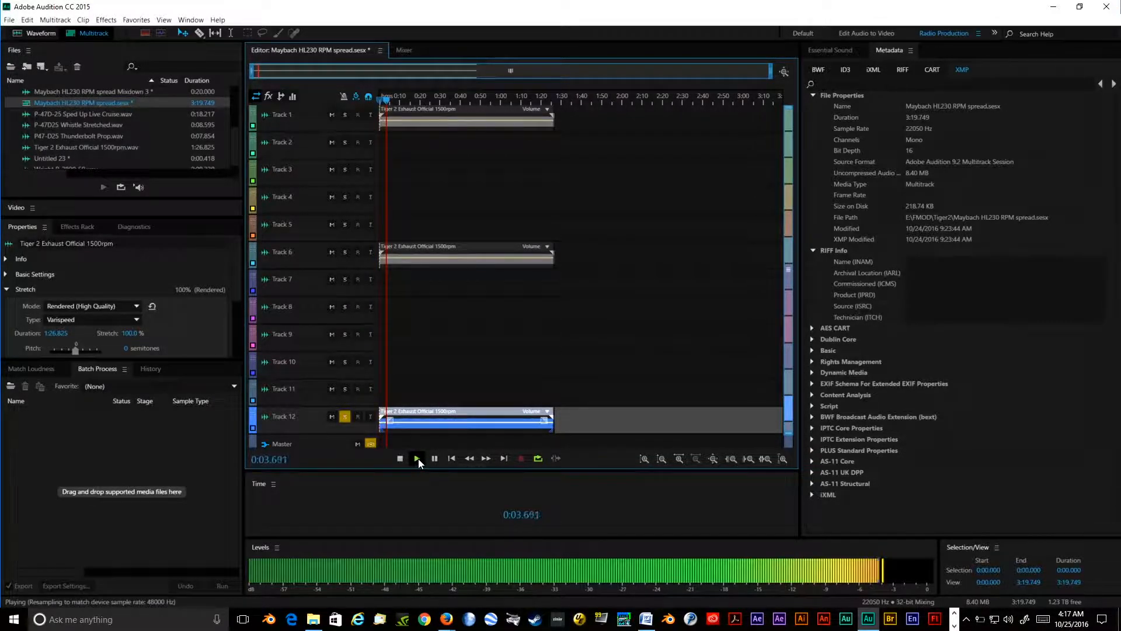
{"action": "left_click", "coordinate": [401, 458]}
{"action": "left_click", "coordinate": [453, 457]}
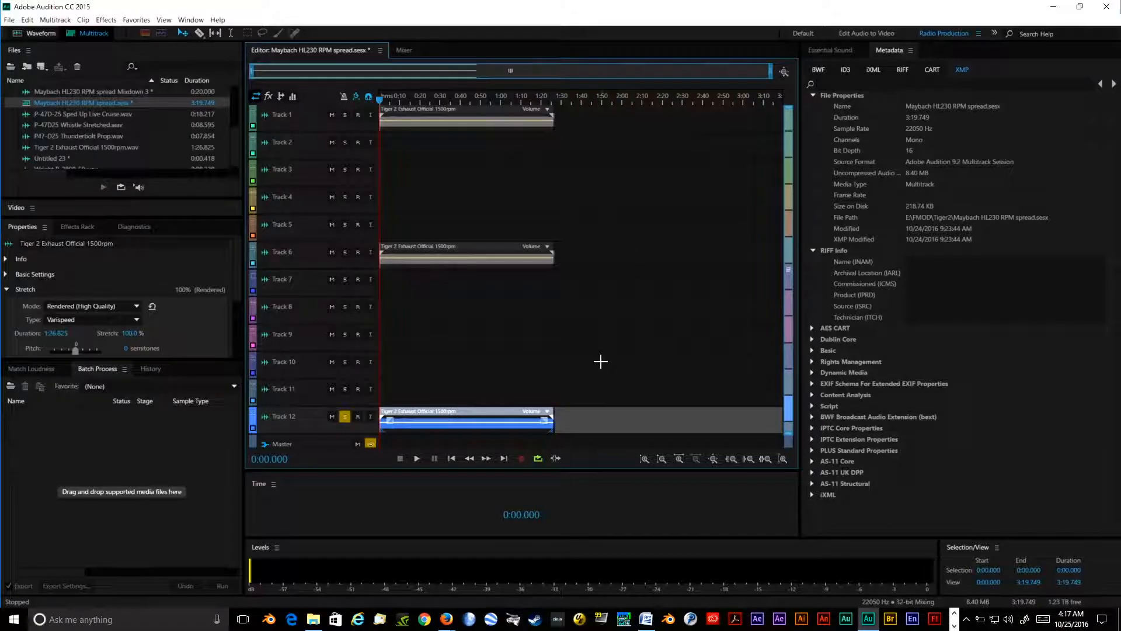
{"action": "left_click", "coordinate": [475, 250]}
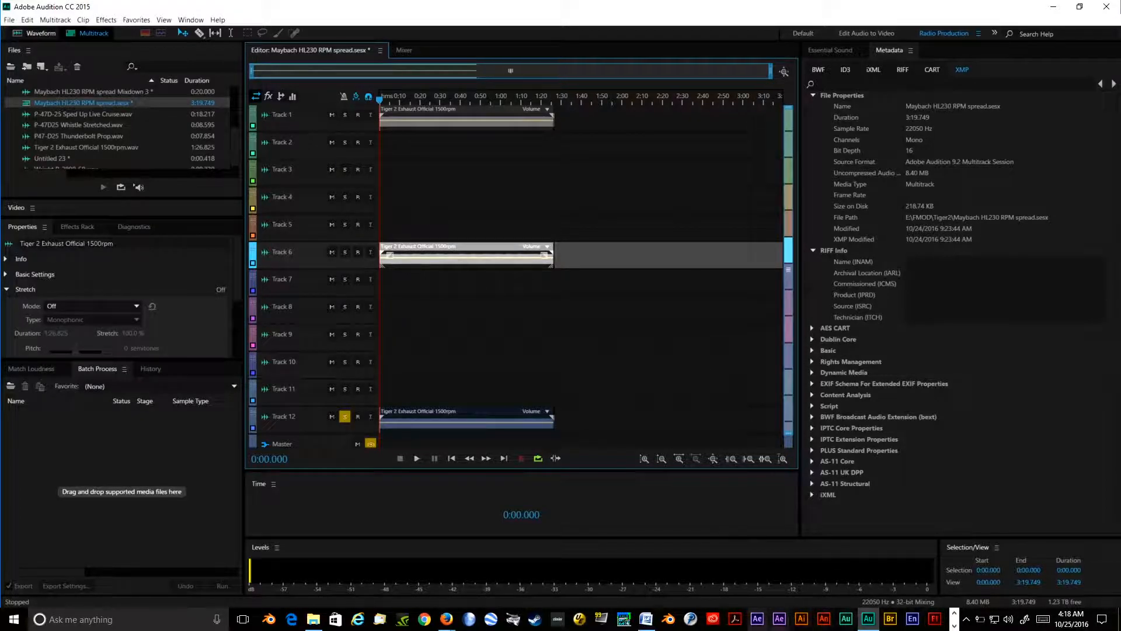
{"action": "left_click", "coordinate": [954, 626]}
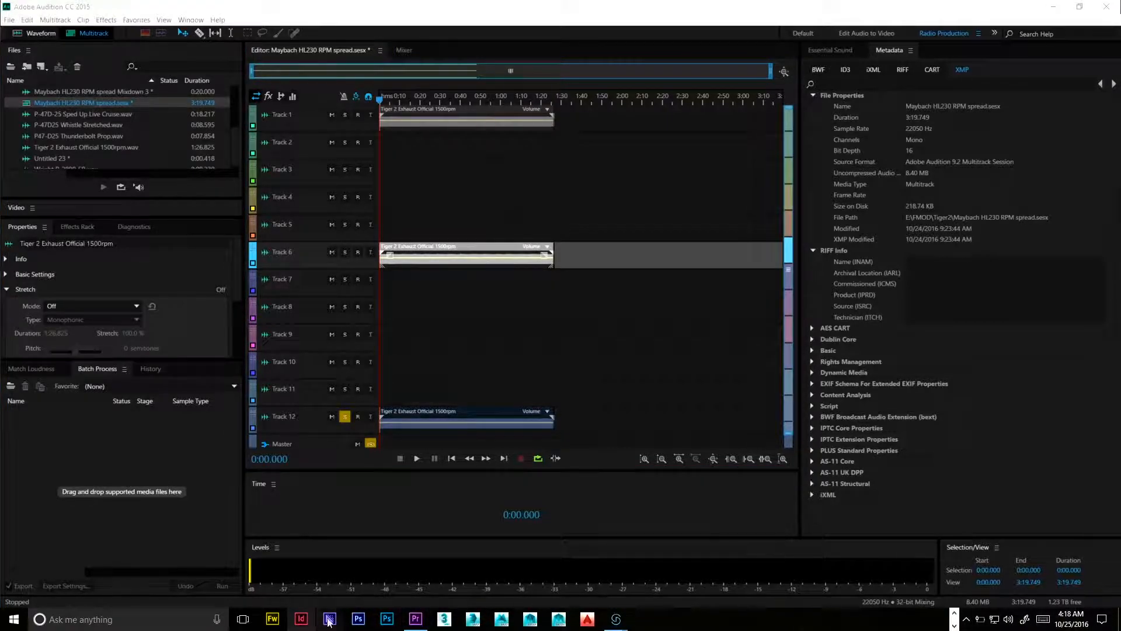
{"action": "left_click", "coordinate": [955, 613]}
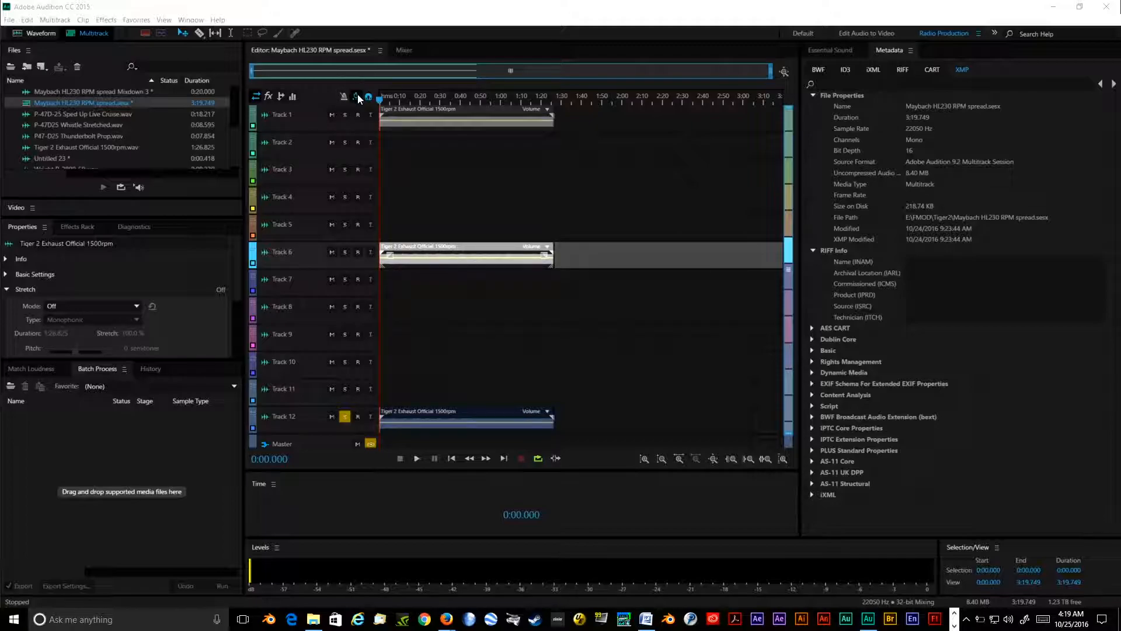
Switch Global Clip Stretching off and back on to demonstrate the toggle
{"action": "left_click", "coordinate": [357, 97]}
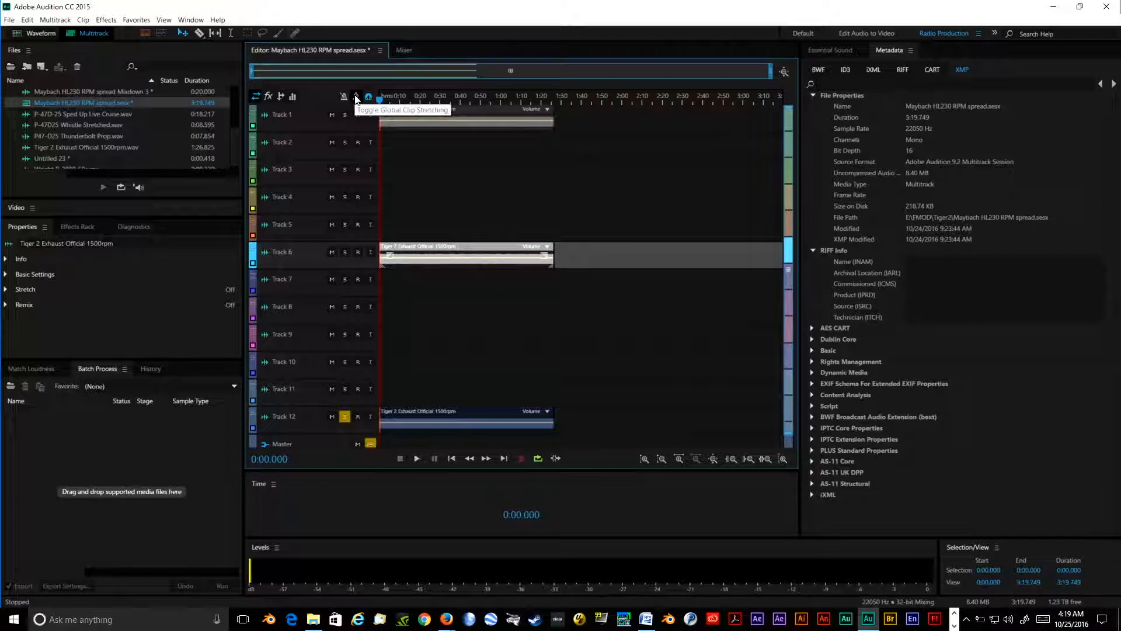
{"action": "left_click", "coordinate": [357, 97]}
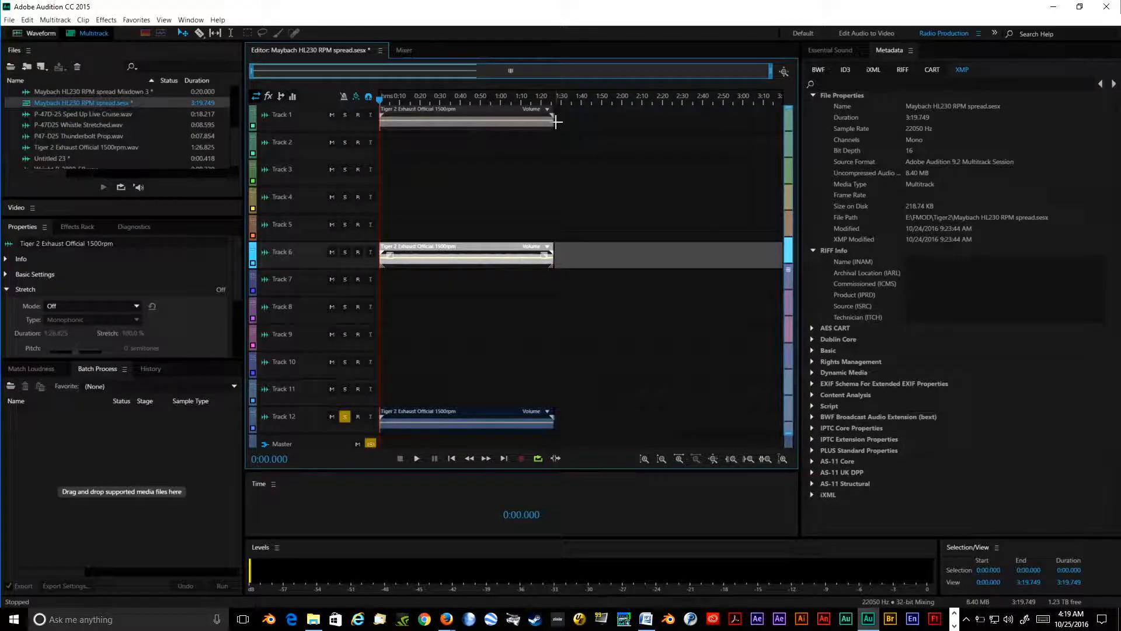
{"action": "left_click", "coordinate": [357, 97]}
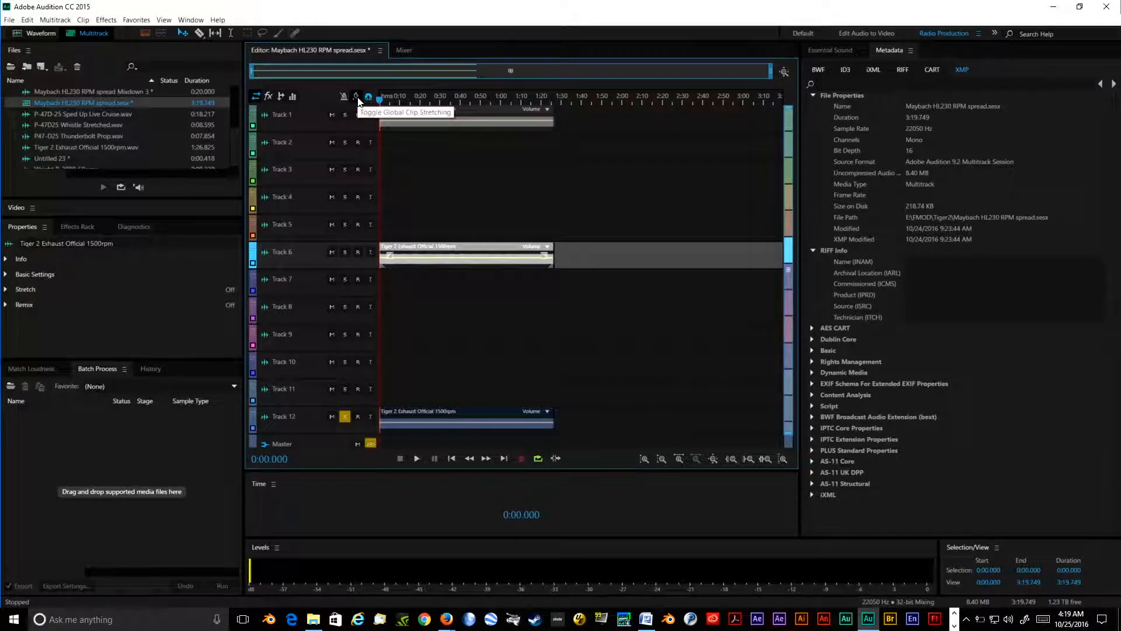
{"action": "left_click", "coordinate": [357, 97]}
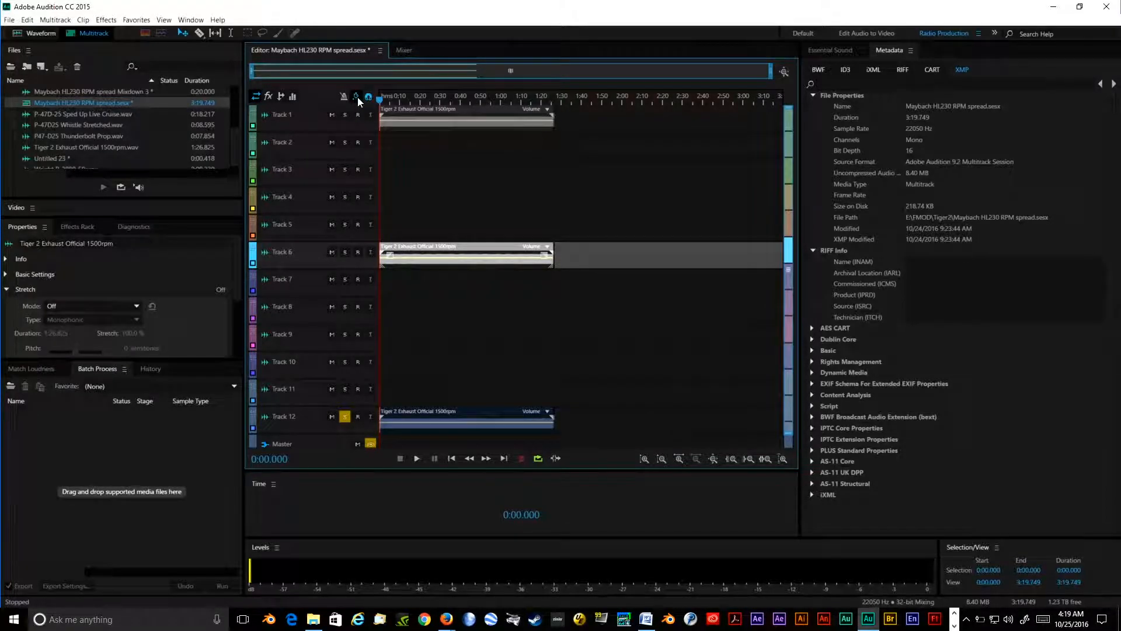
Try stretching the Track 1 clip's end to about 3:15 on the timeline, and undo the stretch
{"action": "left_click", "coordinate": [559, 116]}
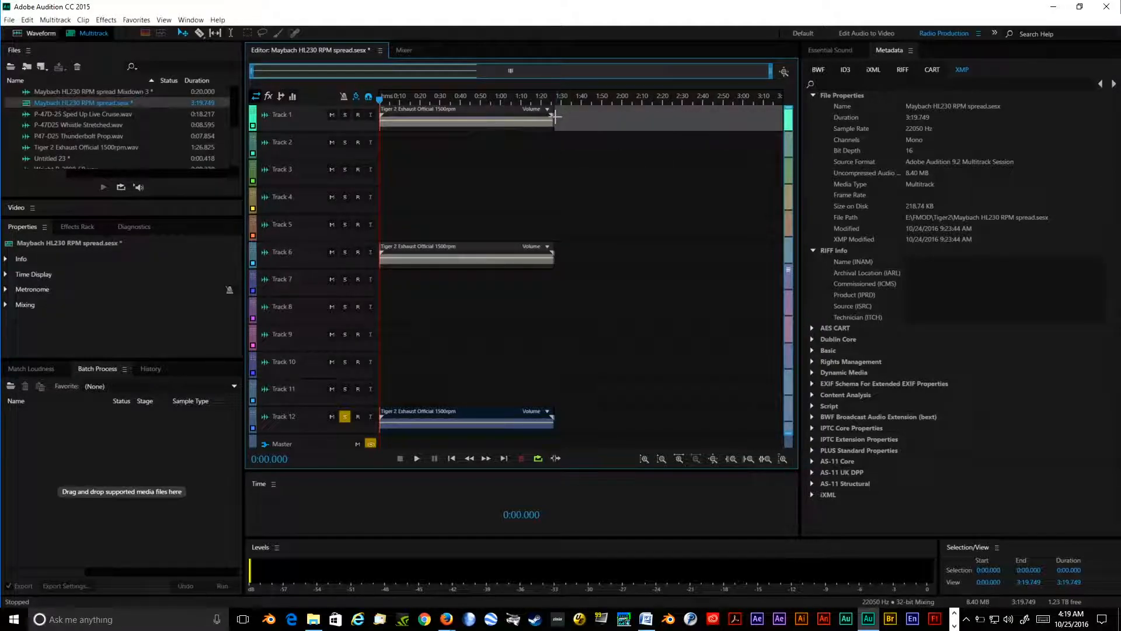
{"action": "left_click_drag", "start_coordinate": [555, 123], "coordinate": [748, 130]}
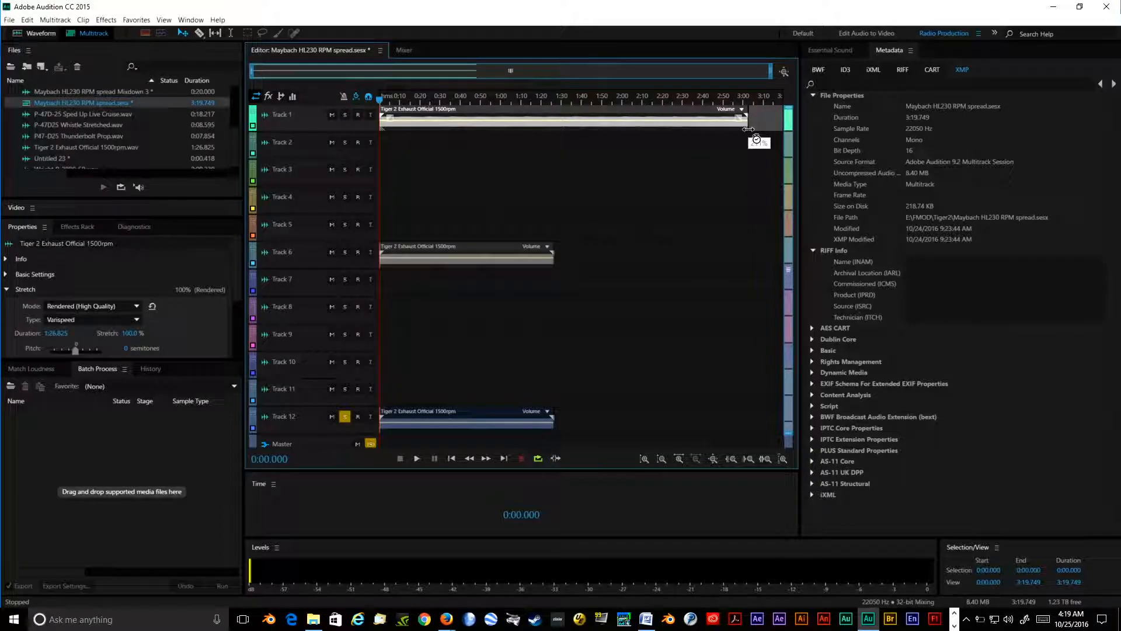
{"action": "left_click_drag", "start_coordinate": [749, 129], "coordinate": [774, 130]}
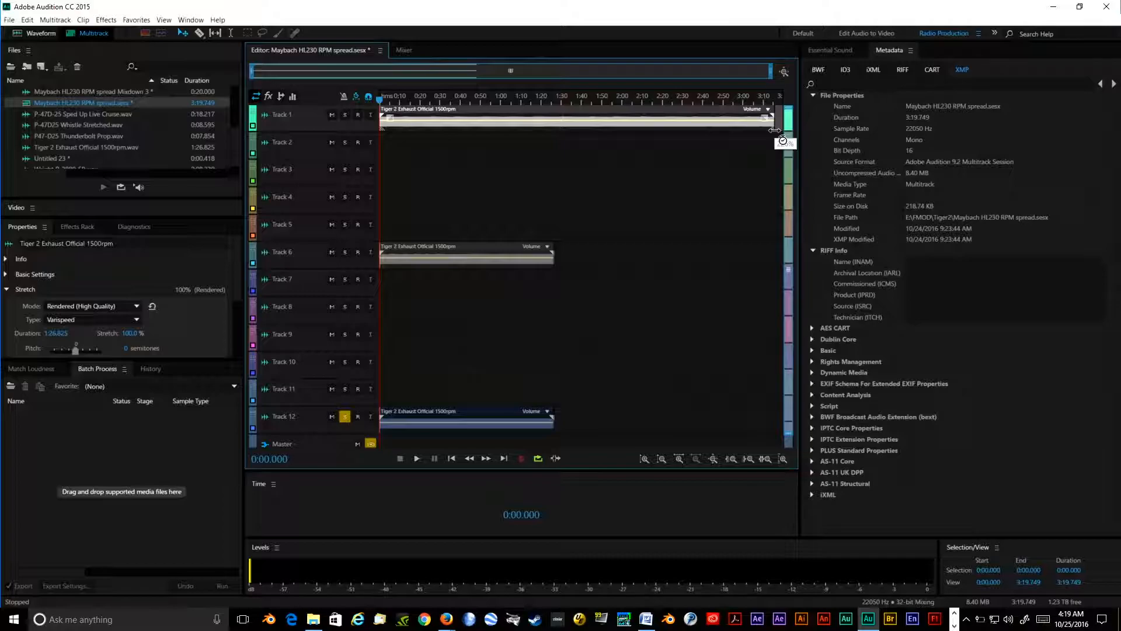
{"action": "key", "text": "ctrl+z"}
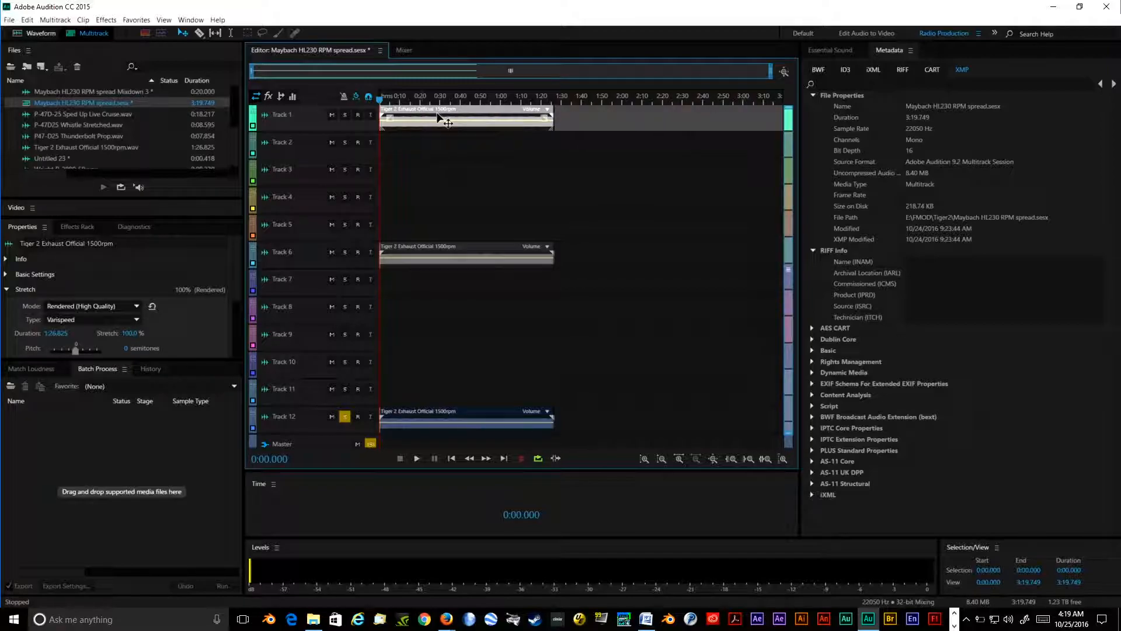
Examine the stretch indicator of the Track 1 clip and the stretch settings of the clips on Tracks 6 and 12
{"action": "scroll", "coordinate": [302, 118], "scroll_direction": "up", "scroll_amount": 2}
{"action": "scroll", "coordinate": [301, 118], "scroll_direction": "up", "scroll_amount": 2}
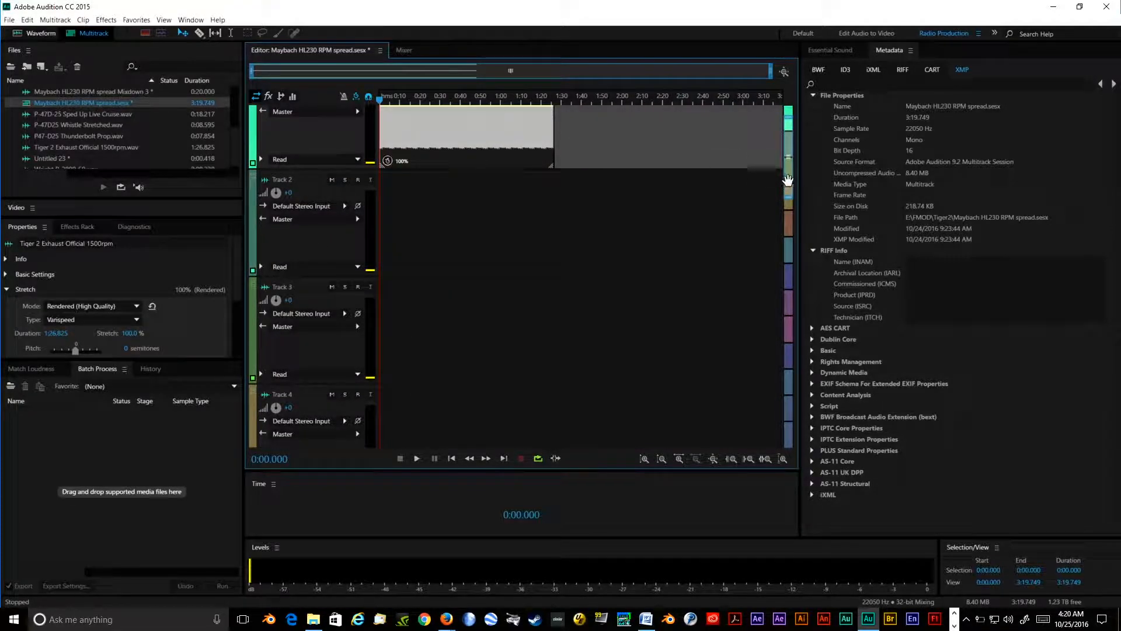
{"action": "left_click_drag", "start_coordinate": [790, 178], "coordinate": [791, 150]}
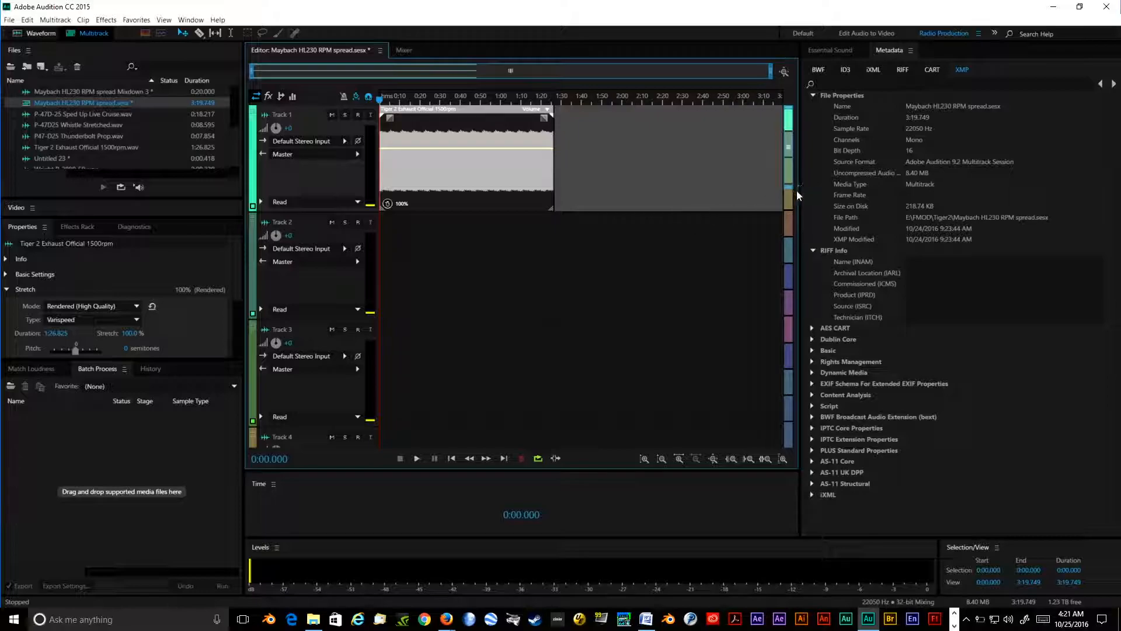
{"action": "left_click_drag", "start_coordinate": [788, 188], "coordinate": [796, 552]}
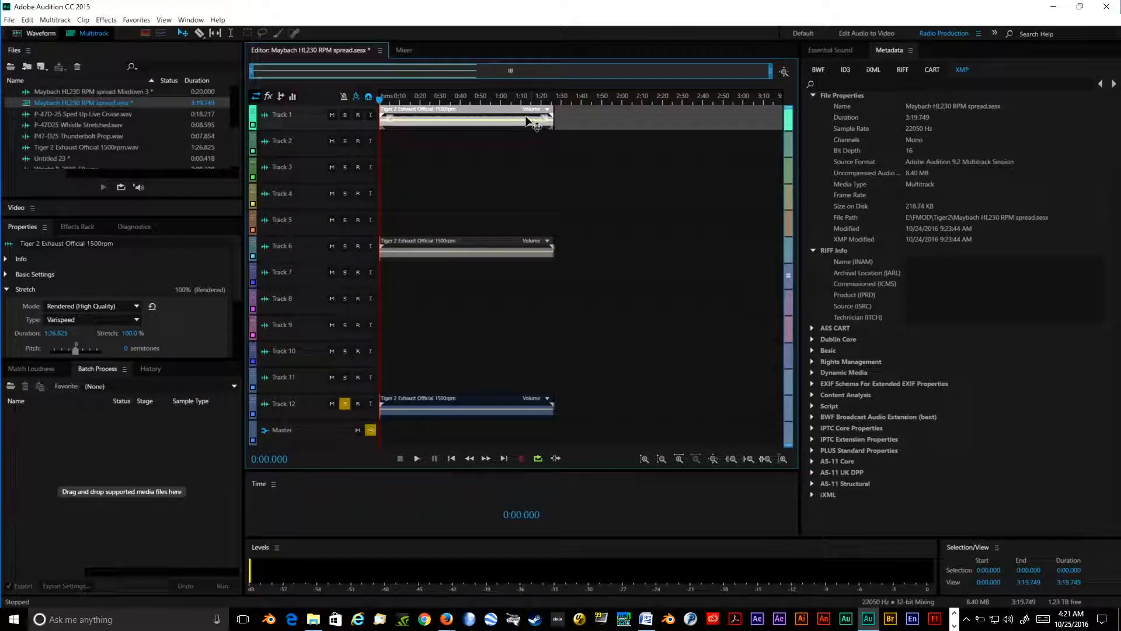
{"action": "left_click", "coordinate": [483, 246]}
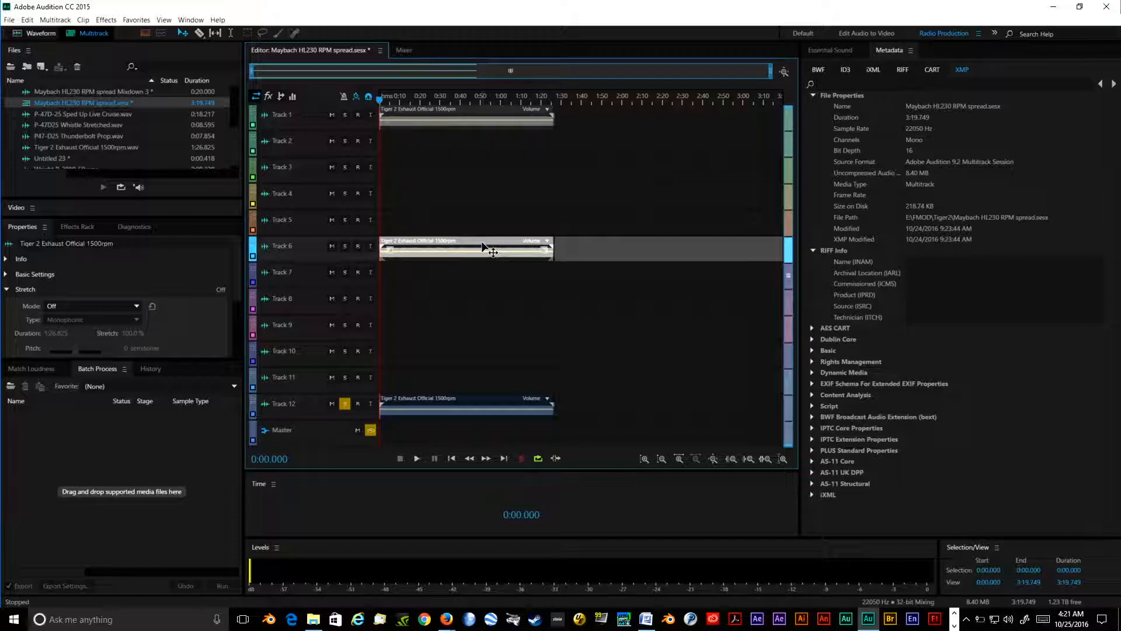
{"action": "left_click", "coordinate": [483, 402]}
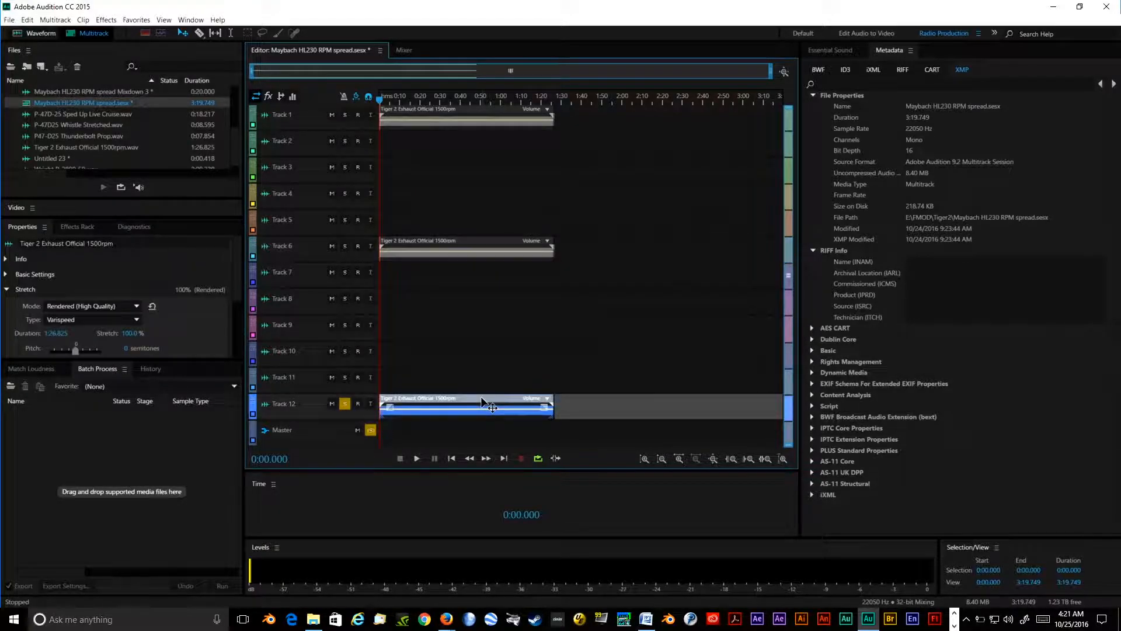
Choose Rendered (High Quality) as the stretch mode and Varispeed as the stretch type for the Track 1 clip
{"action": "left_click", "coordinate": [512, 116]}
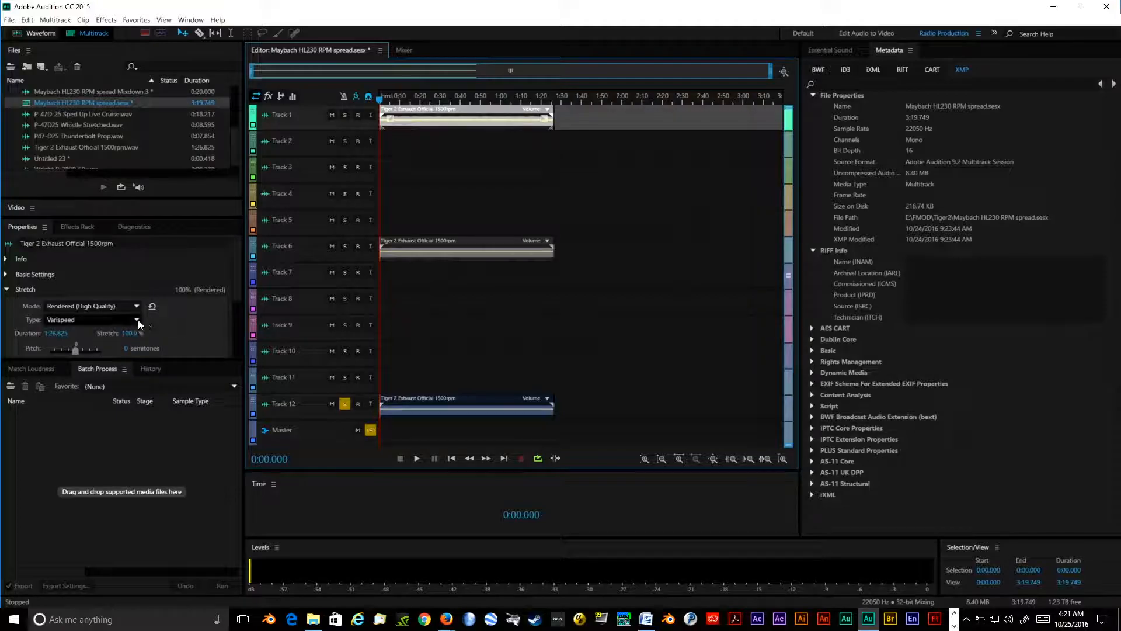
{"action": "left_click", "coordinate": [97, 305]}
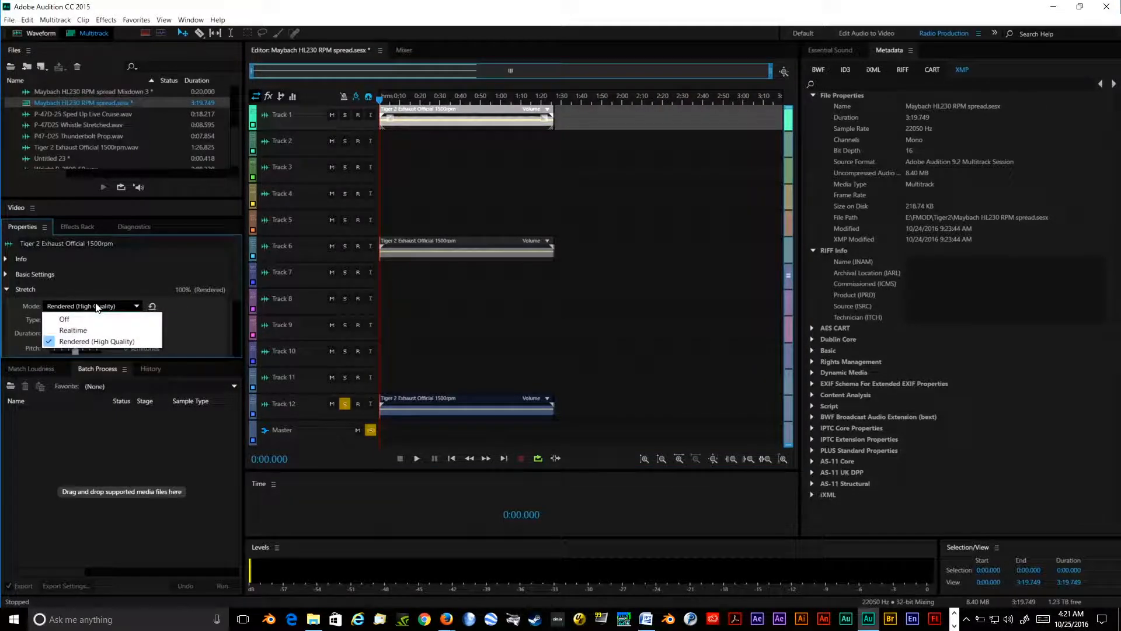
{"action": "left_click", "coordinate": [105, 291]}
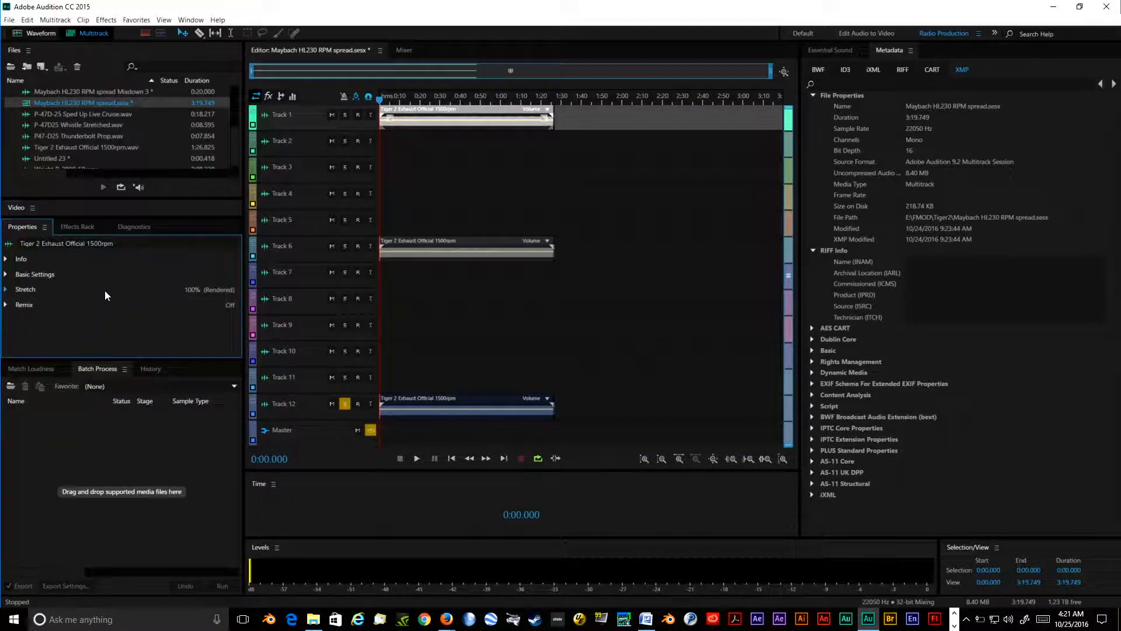
{"action": "left_click", "coordinate": [33, 288]}
{"action": "left_click", "coordinate": [85, 306]}
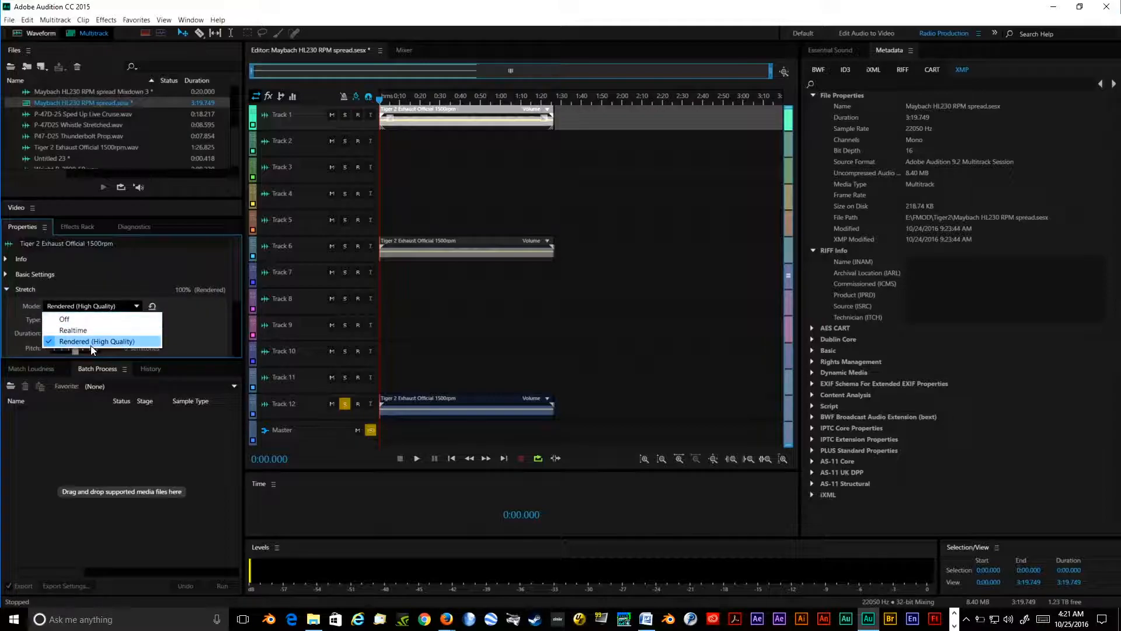
{"action": "left_click", "coordinate": [90, 345]}
{"action": "left_click", "coordinate": [95, 318]}
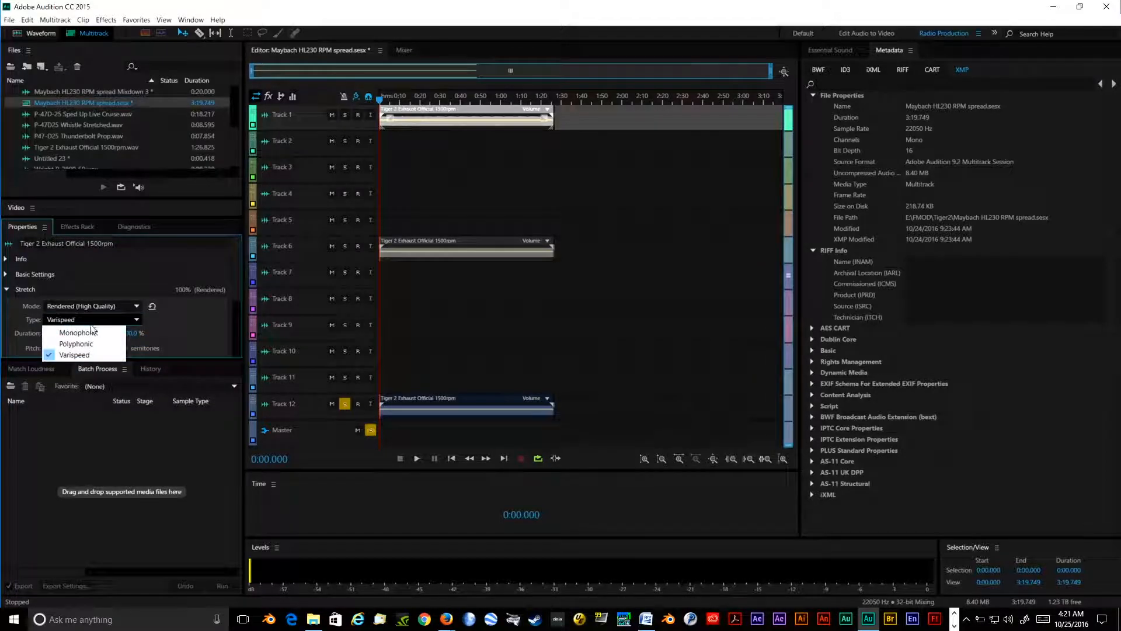
{"action": "left_click", "coordinate": [76, 355]}
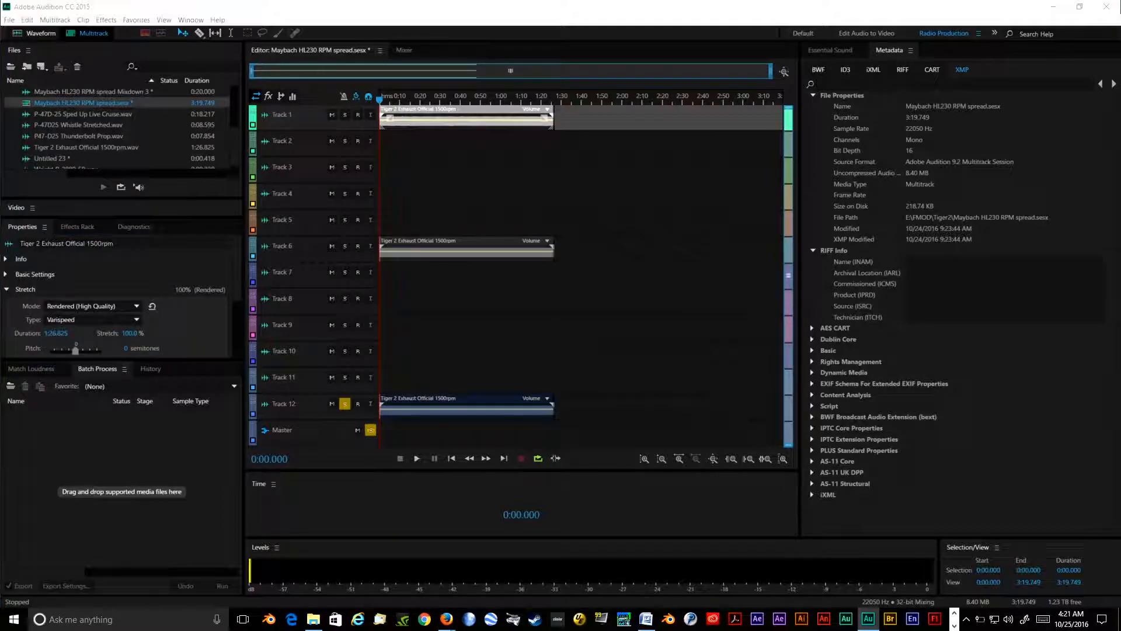
Set the Track 1 clip's pitch to -13.19 semitones
{"action": "left_click", "coordinate": [447, 619]}
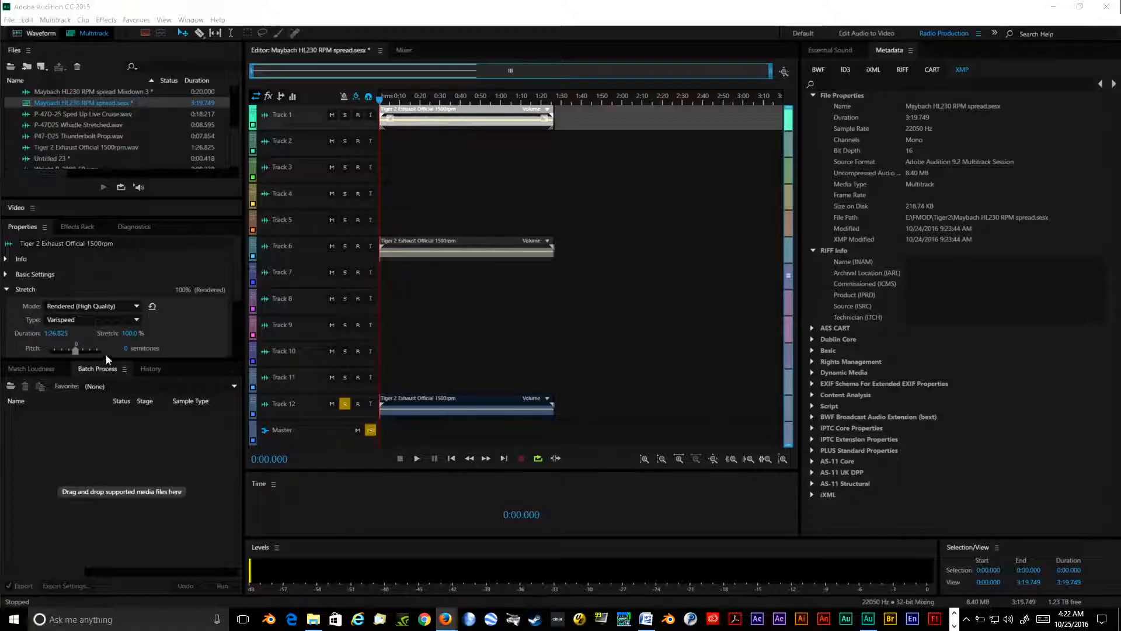
{"action": "left_click", "coordinate": [127, 348]}
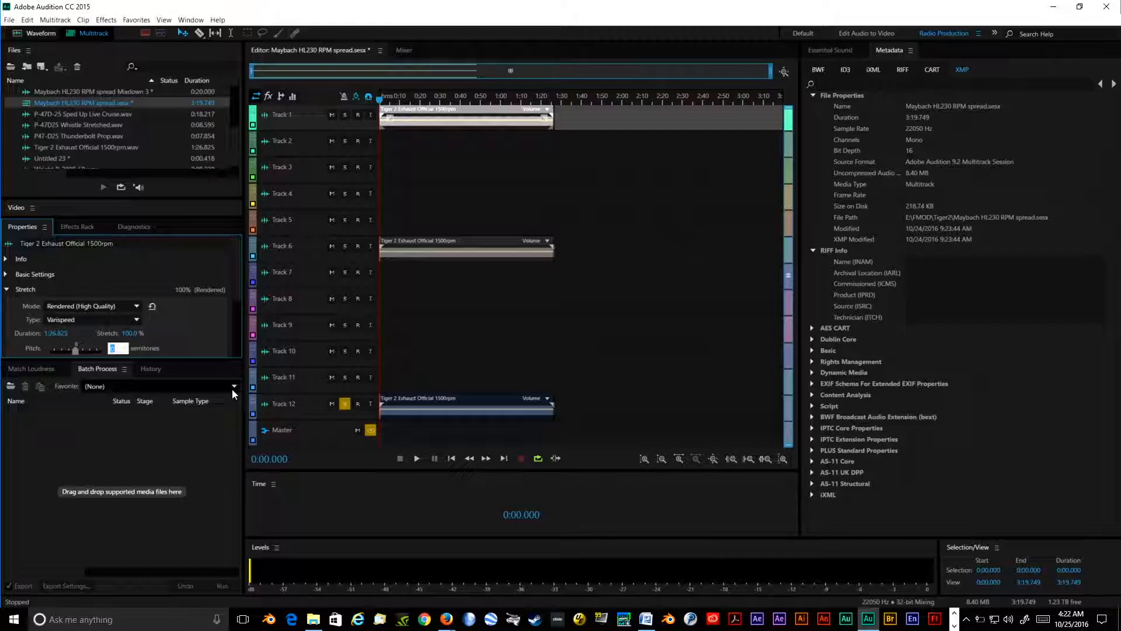
{"action": "type", "text": "-13.19"}
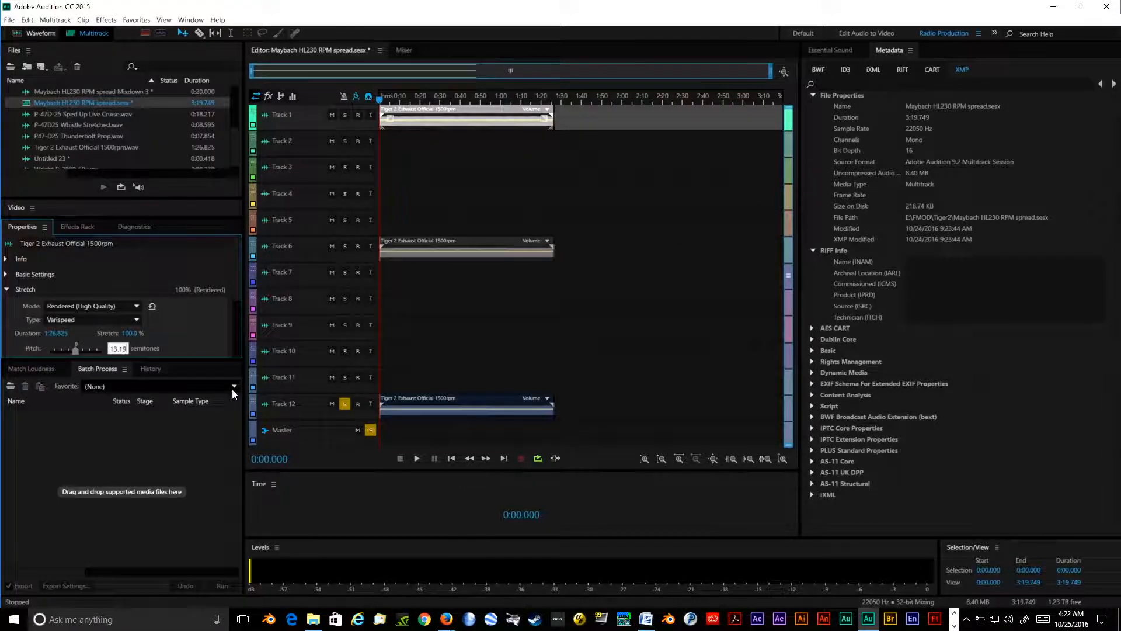
{"action": "key", "text": "Return"}
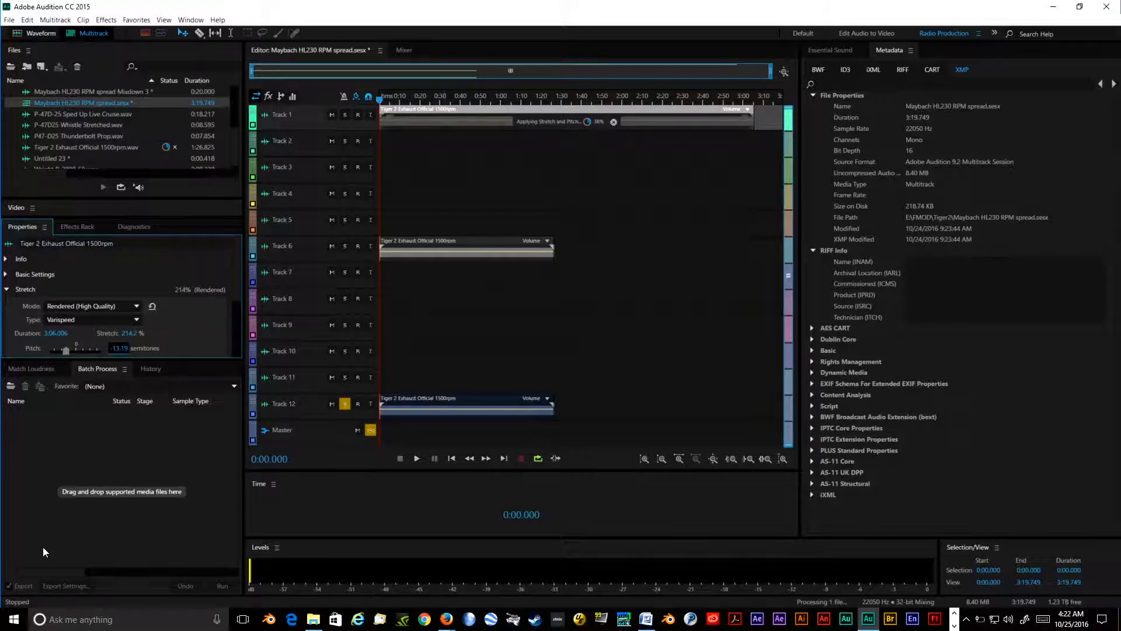
Set the Track 12 clip's pitch to 9.52 semitones
{"action": "key", "text": "alt+Tab"}
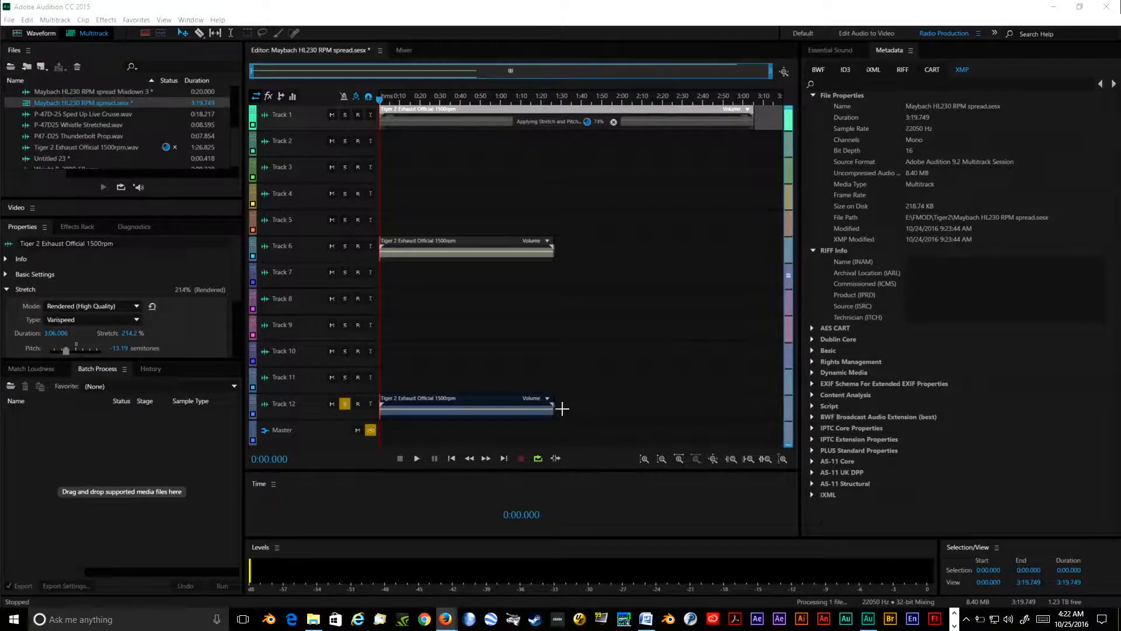
{"action": "left_click", "coordinate": [467, 405]}
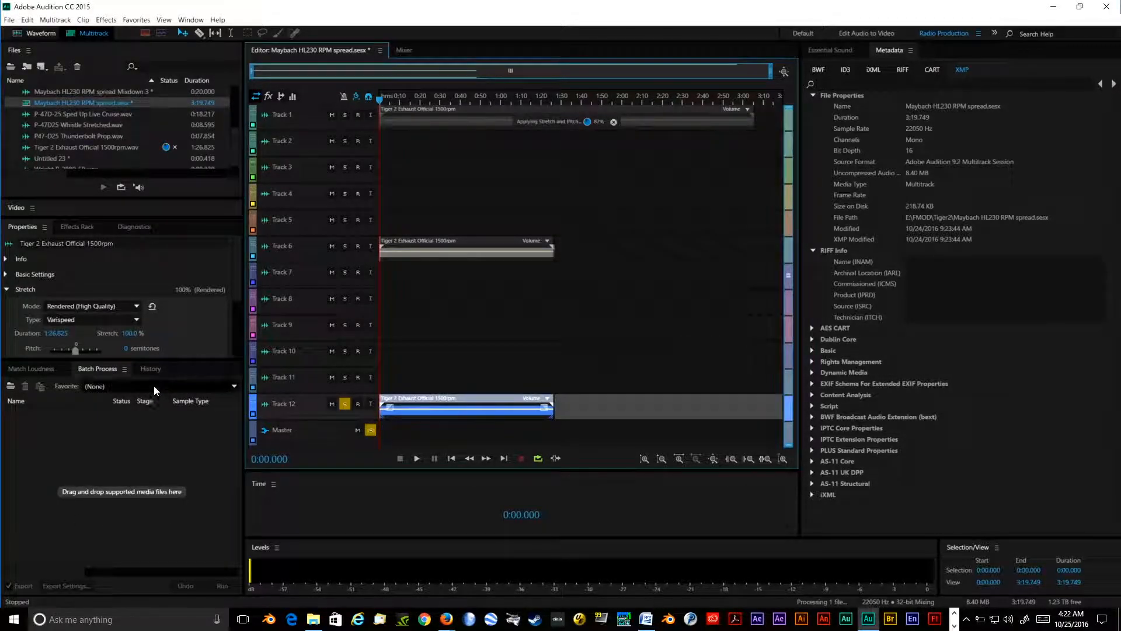
{"action": "left_click", "coordinate": [125, 349]}
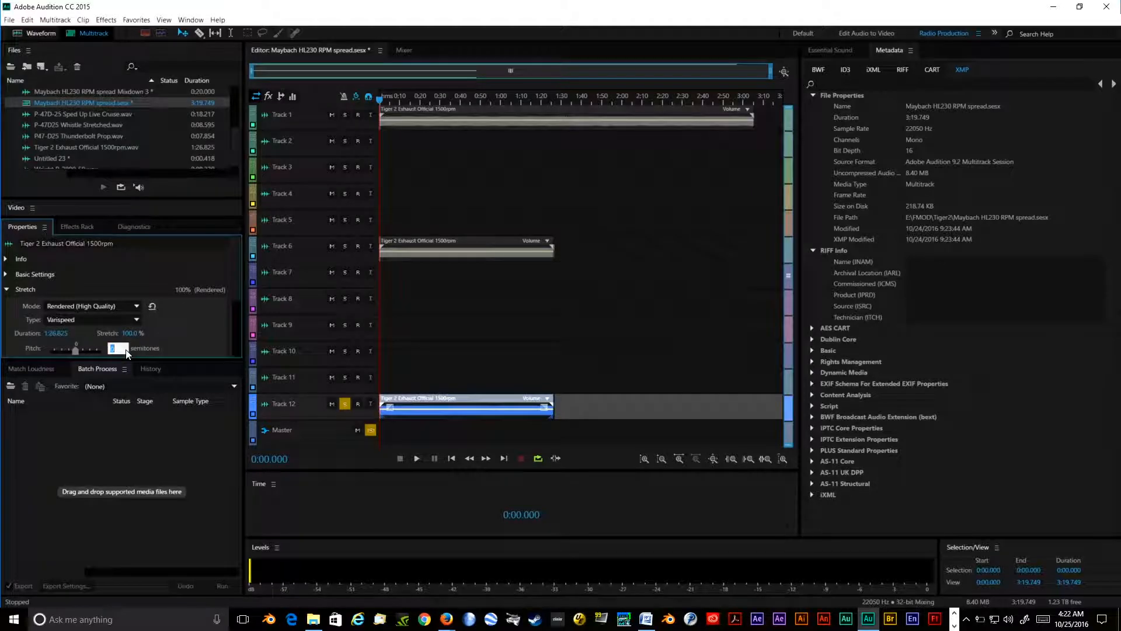
{"action": "type", "text": "9.52"}
{"action": "key", "text": "Return"}
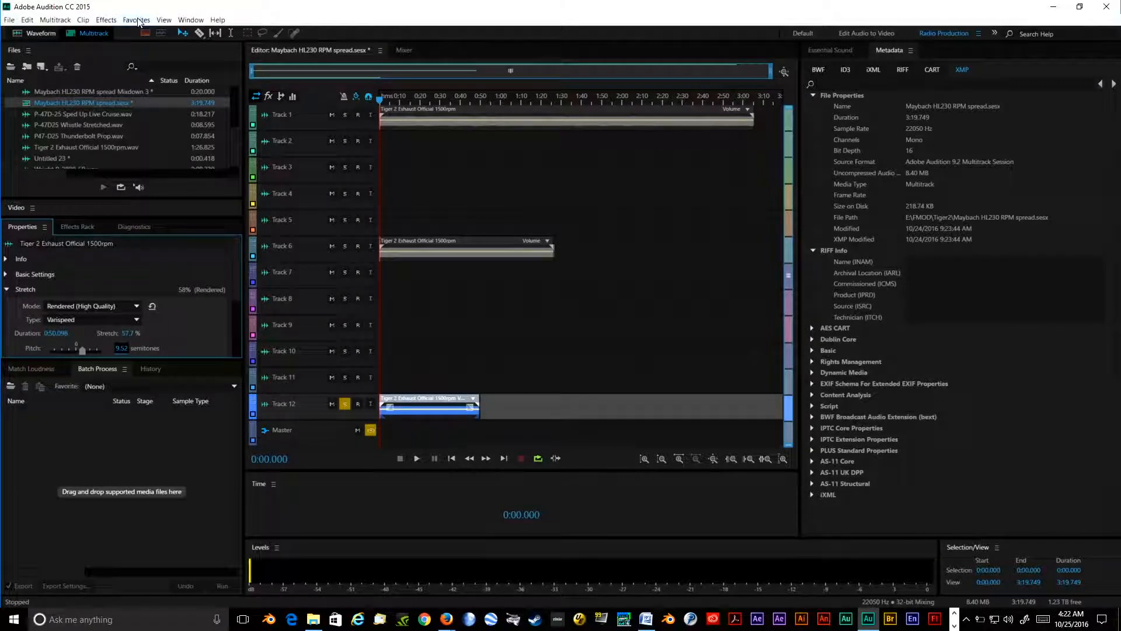
Find the Effects Rack and examine the Tiger2Exhaust preset of Track 12's Parametric Equalizer, then close the effect
{"action": "left_click", "coordinate": [189, 21]}
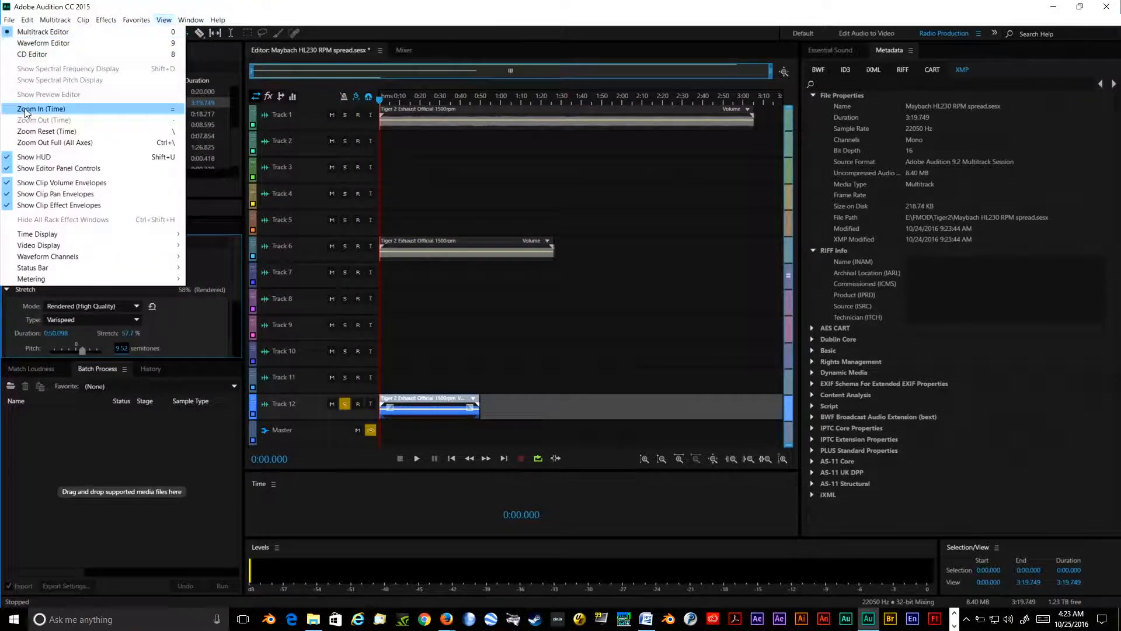
{"action": "left_click", "coordinate": [168, 2]}
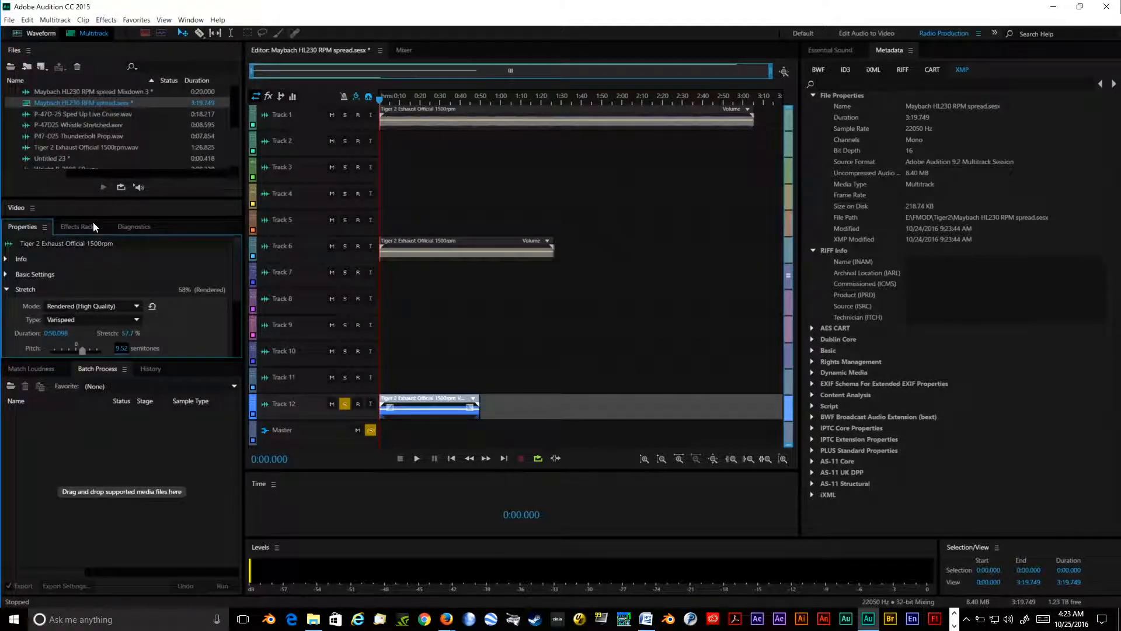
{"action": "left_click", "coordinate": [198, 20]}
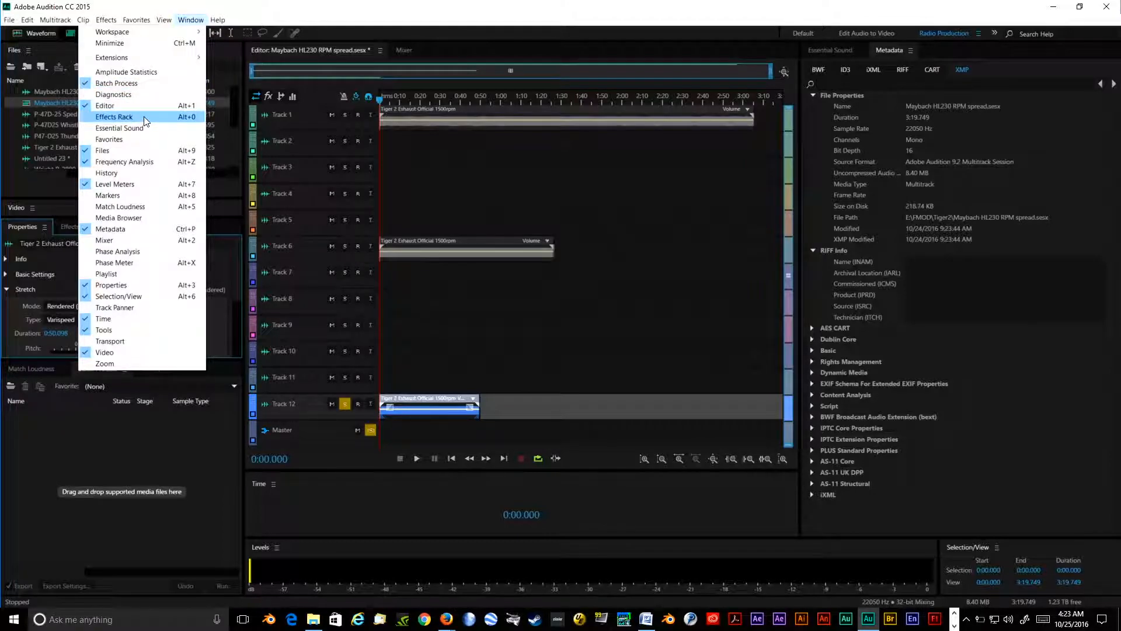
{"action": "left_click", "coordinate": [237, 12]}
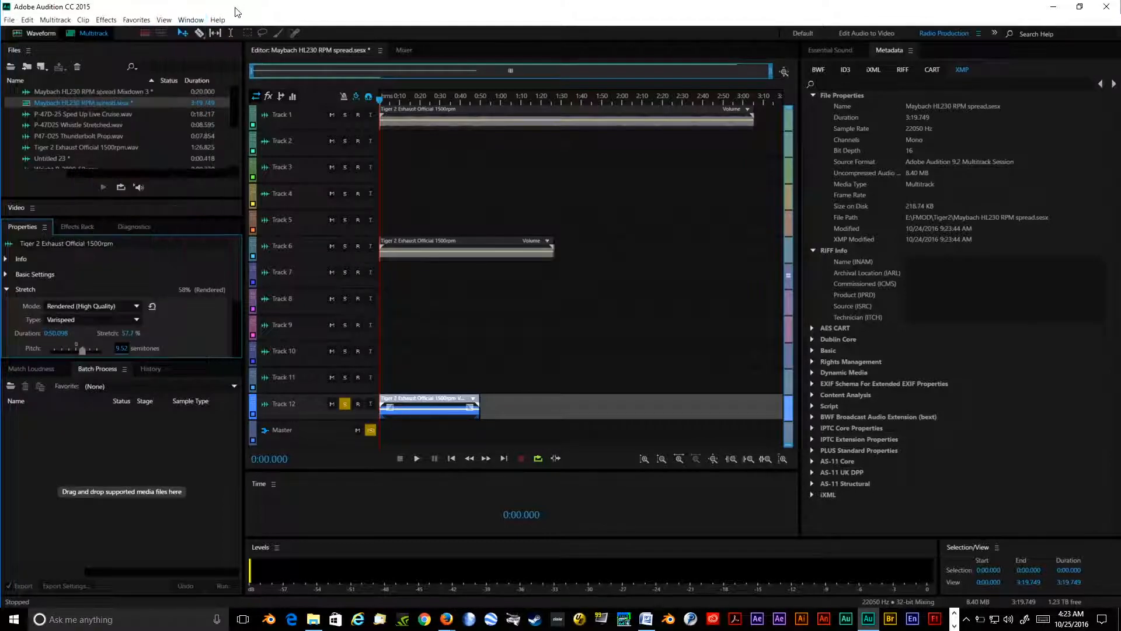
{"action": "left_click", "coordinate": [73, 226]}
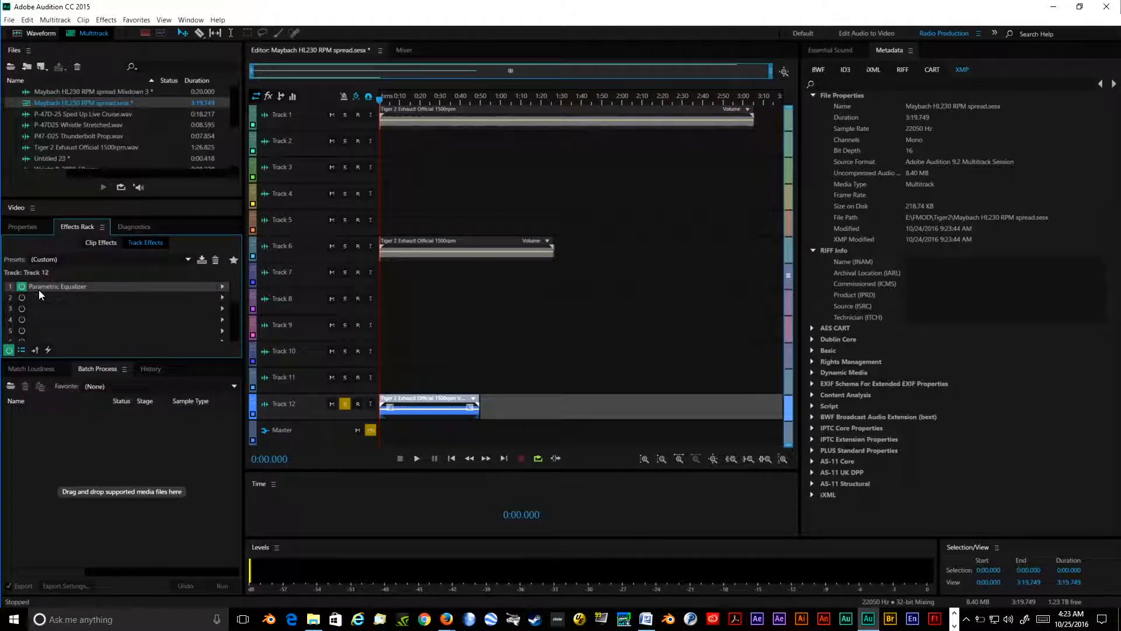
{"action": "double_click", "coordinate": [139, 286]}
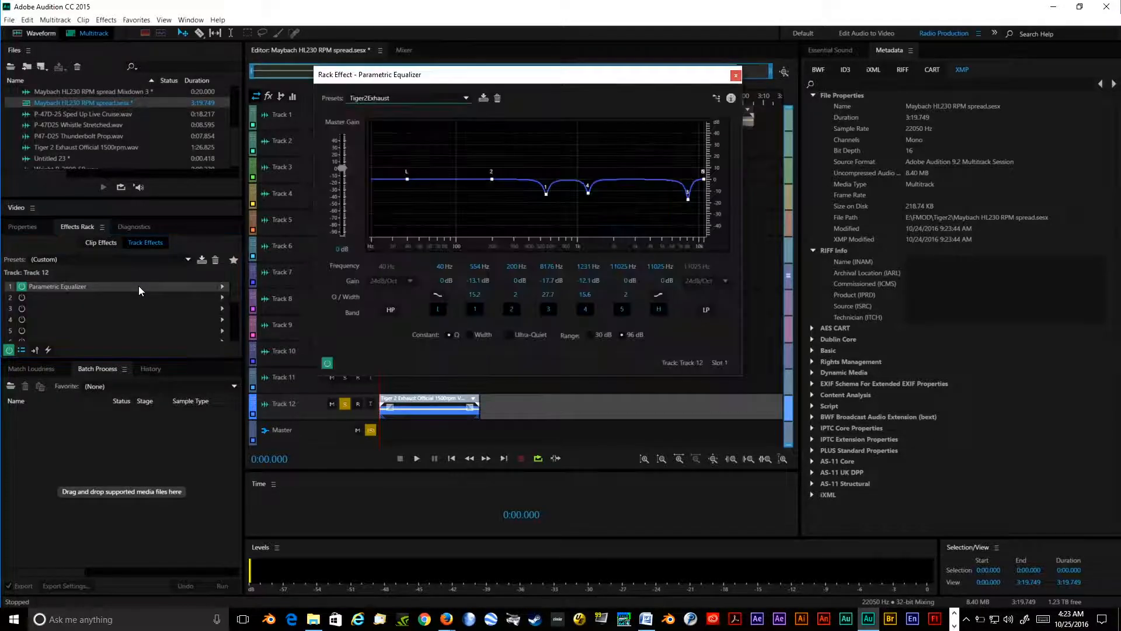
{"action": "left_click_drag", "start_coordinate": [619, 85], "coordinate": [814, 202]}
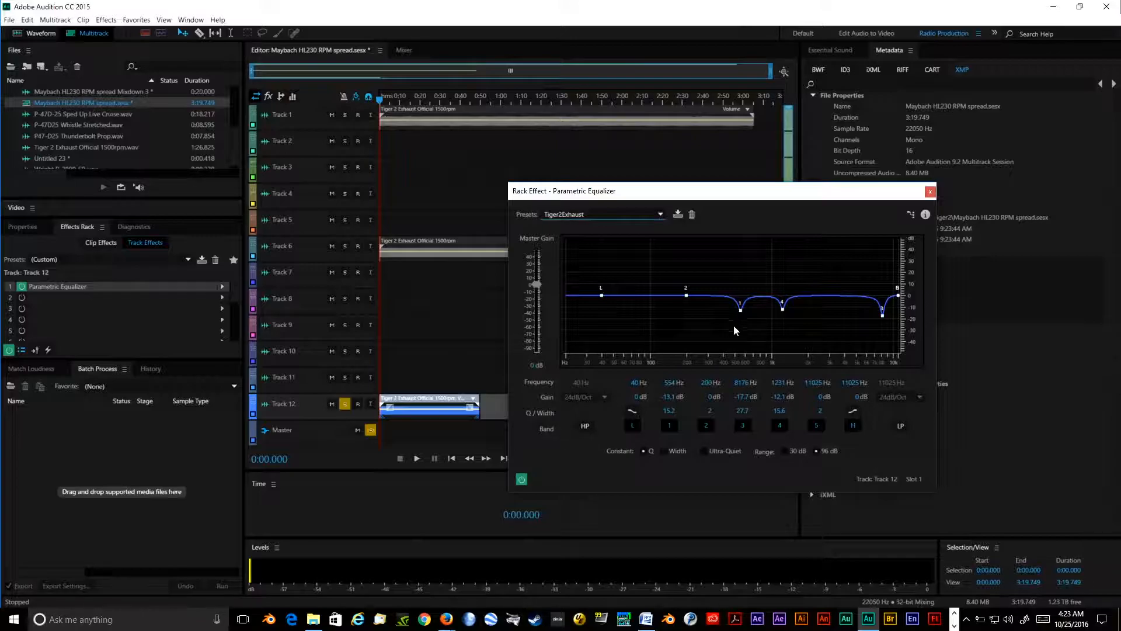
{"action": "left_click", "coordinate": [930, 192]}
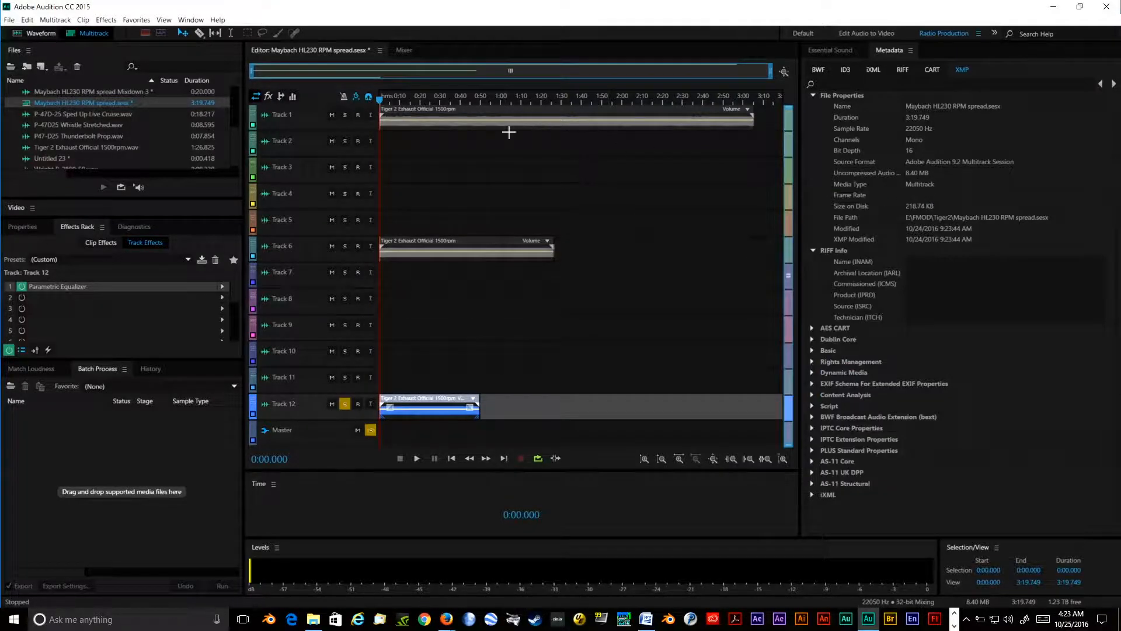
Check the track effects on Track 1 and review Track 12's Parametric Equalizer once more before closing it
{"action": "left_click", "coordinate": [471, 114]}
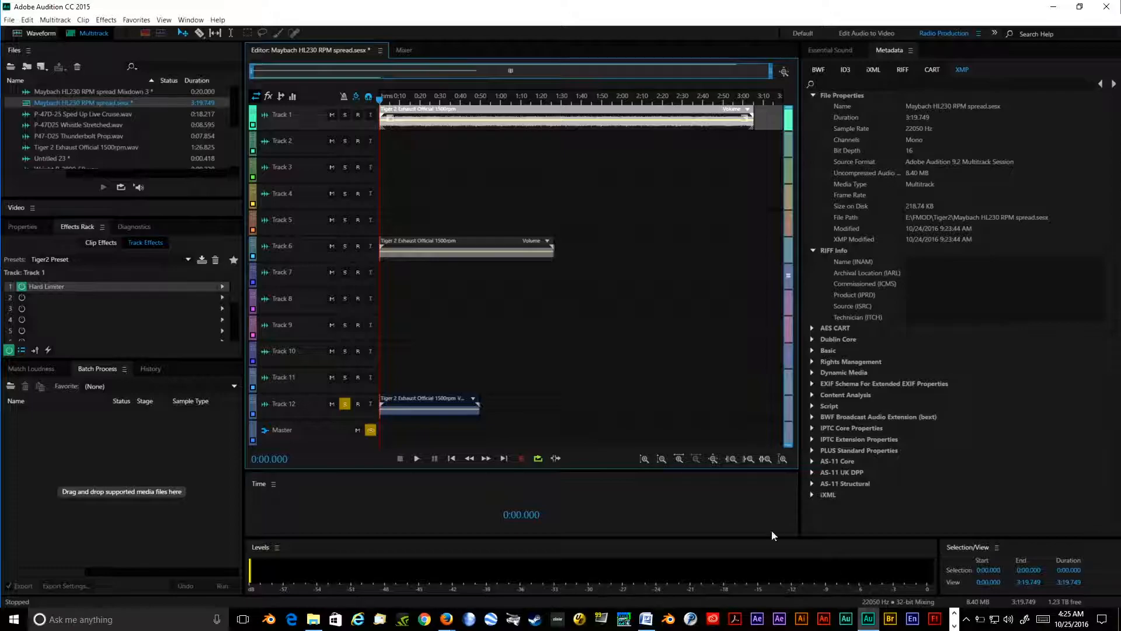
{"action": "left_click", "coordinate": [400, 404]}
{"action": "left_click", "coordinate": [146, 290]}
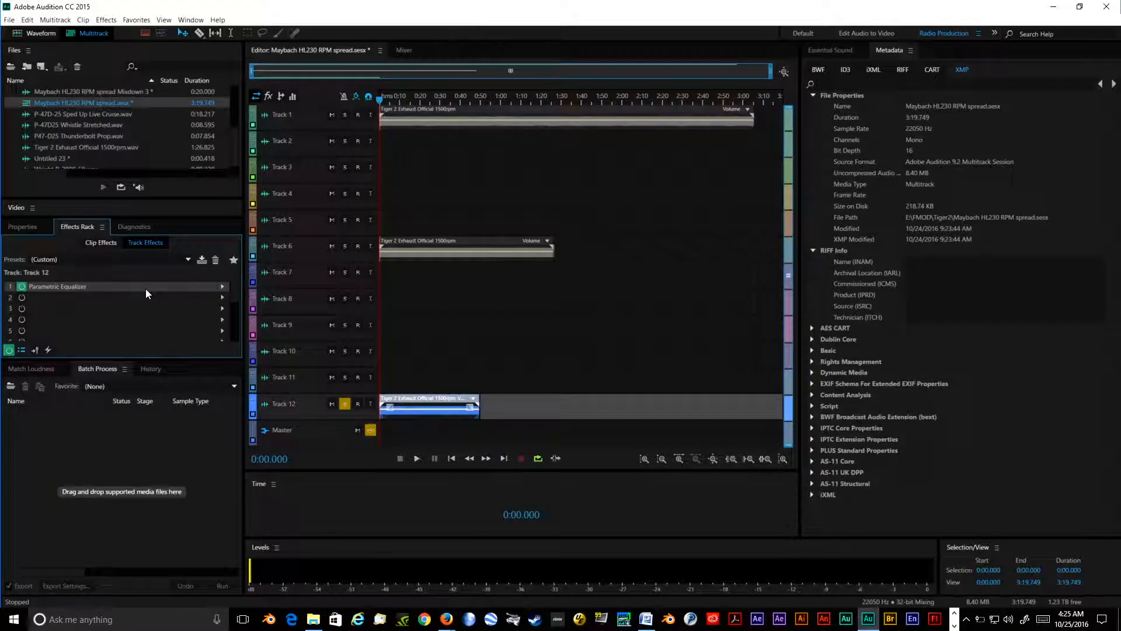
{"action": "double_click", "coordinate": [148, 285]}
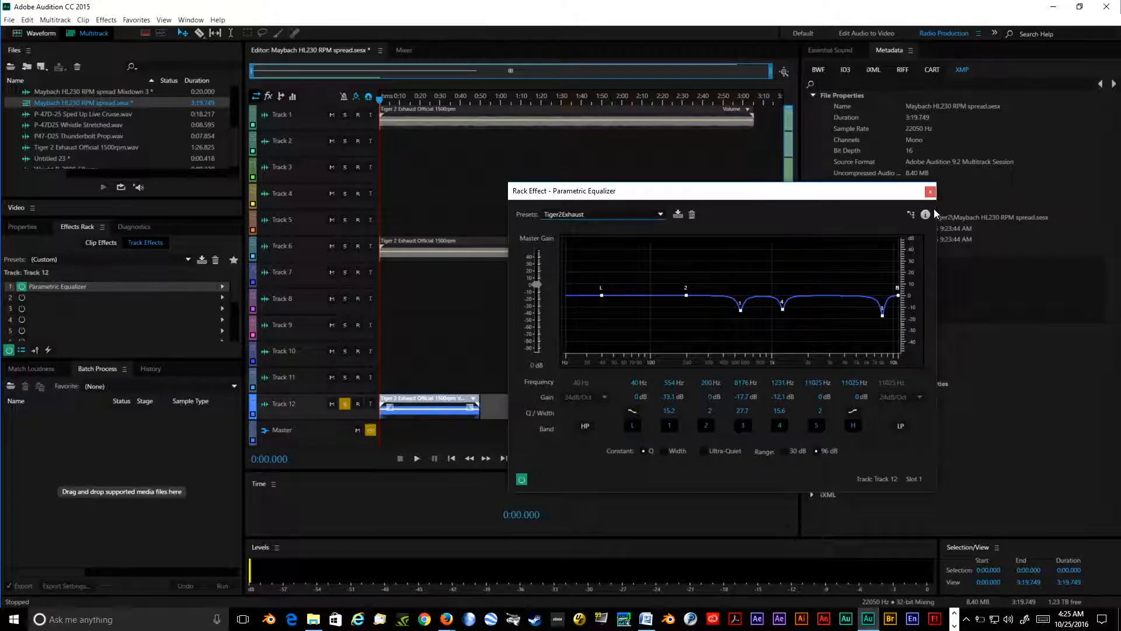
{"action": "left_click", "coordinate": [930, 192]}
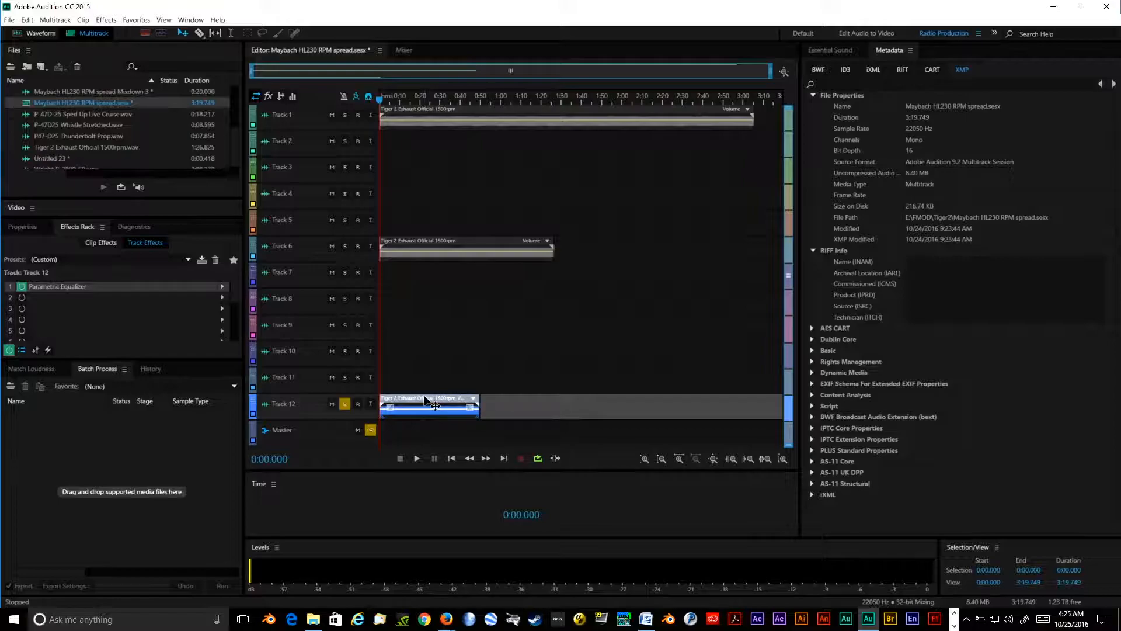
Solo Track 1 and take Track 12 out of solo
{"action": "left_click", "coordinate": [508, 118]}
{"action": "left_click", "coordinate": [344, 115]}
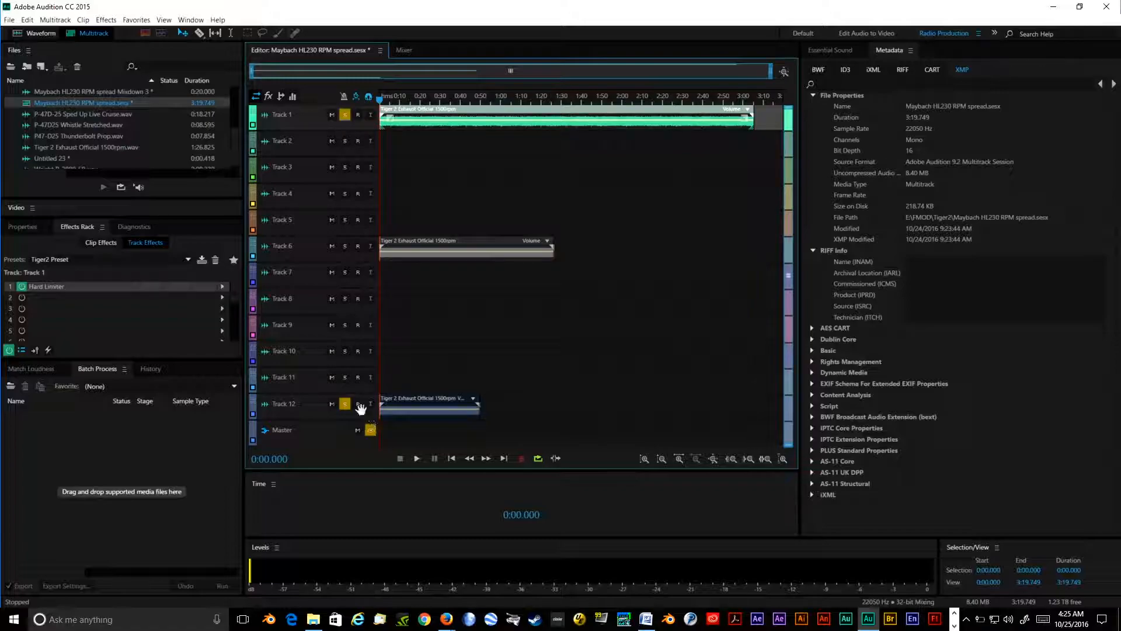
{"action": "left_click", "coordinate": [345, 403]}
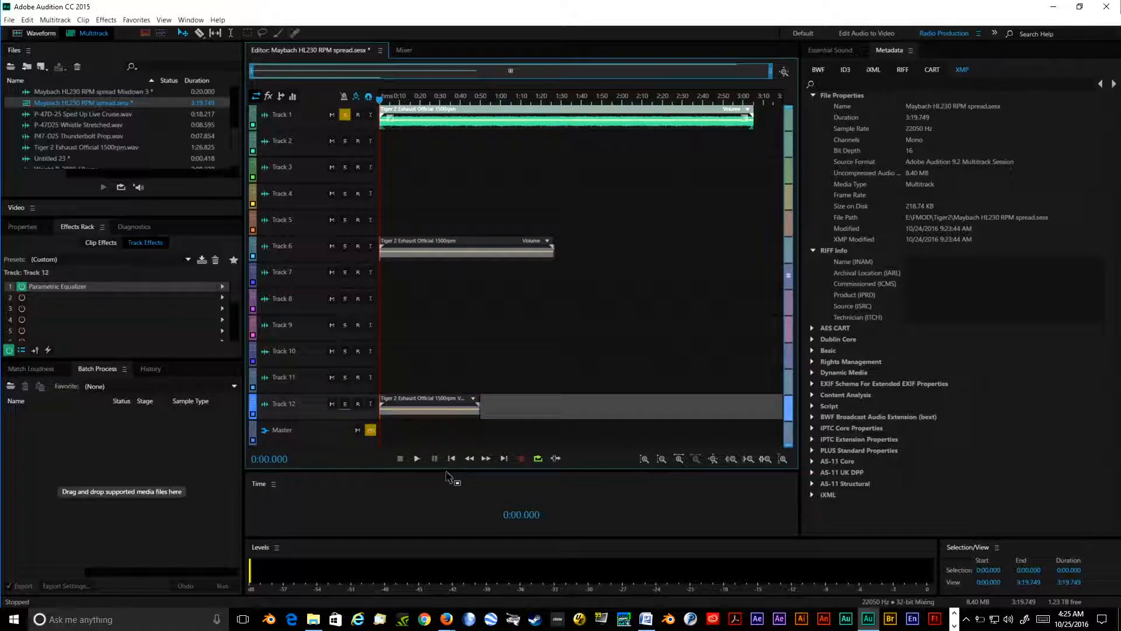
Listen to the pitched-down Track 1 clip twice from the beginning, stop playback, and rewind the playhead to the start
{"action": "left_click", "coordinate": [417, 460]}
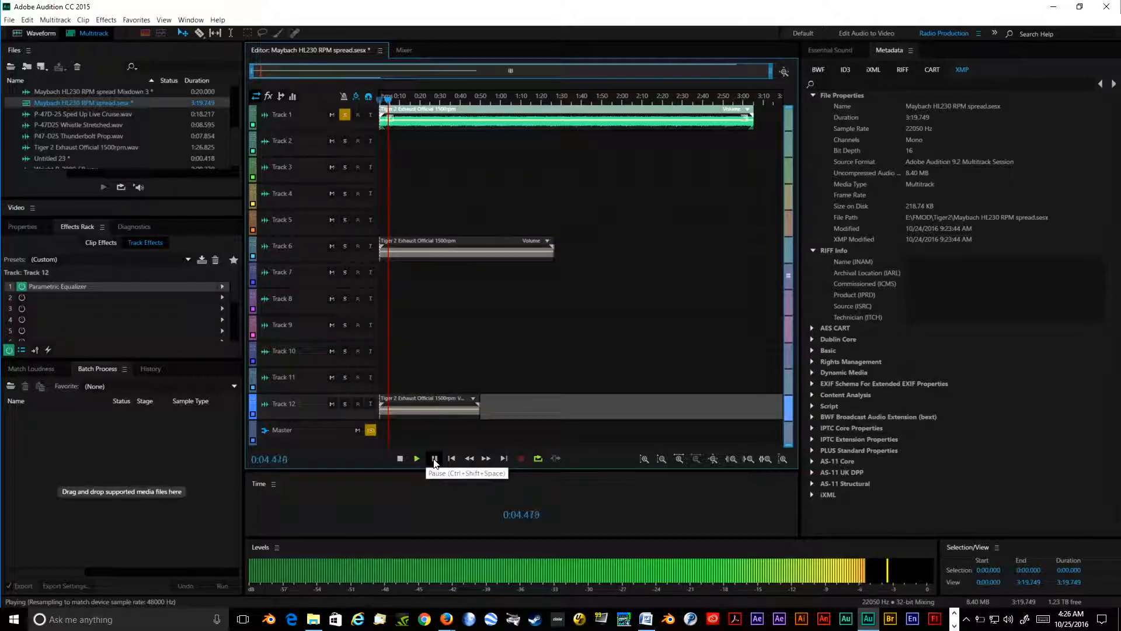
{"action": "left_click", "coordinate": [433, 459]}
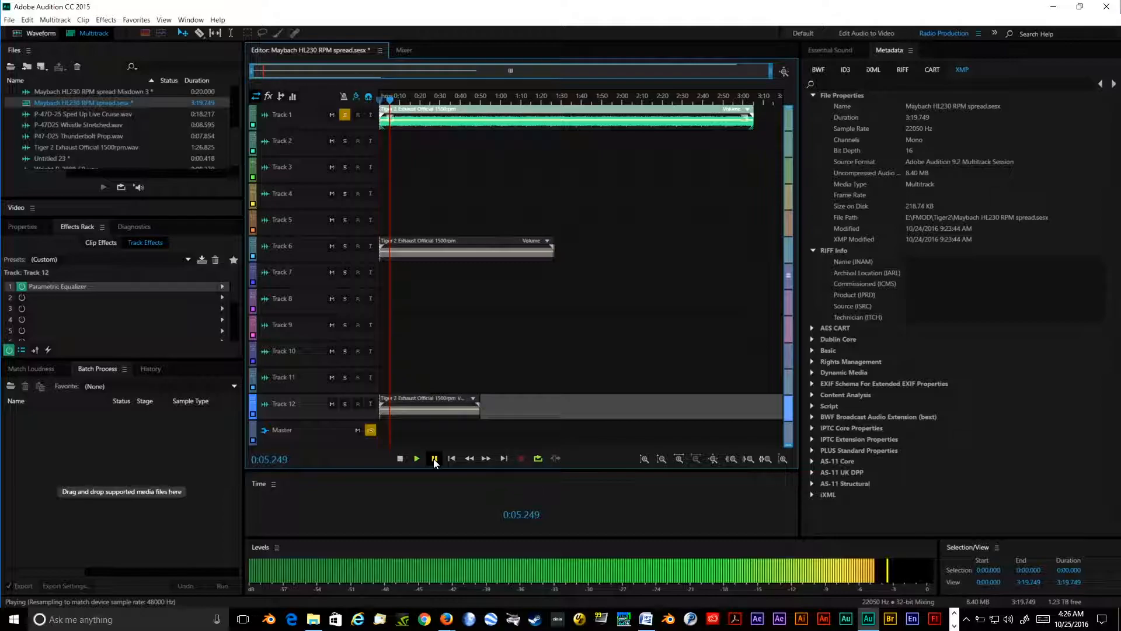
{"action": "left_click", "coordinate": [454, 461]}
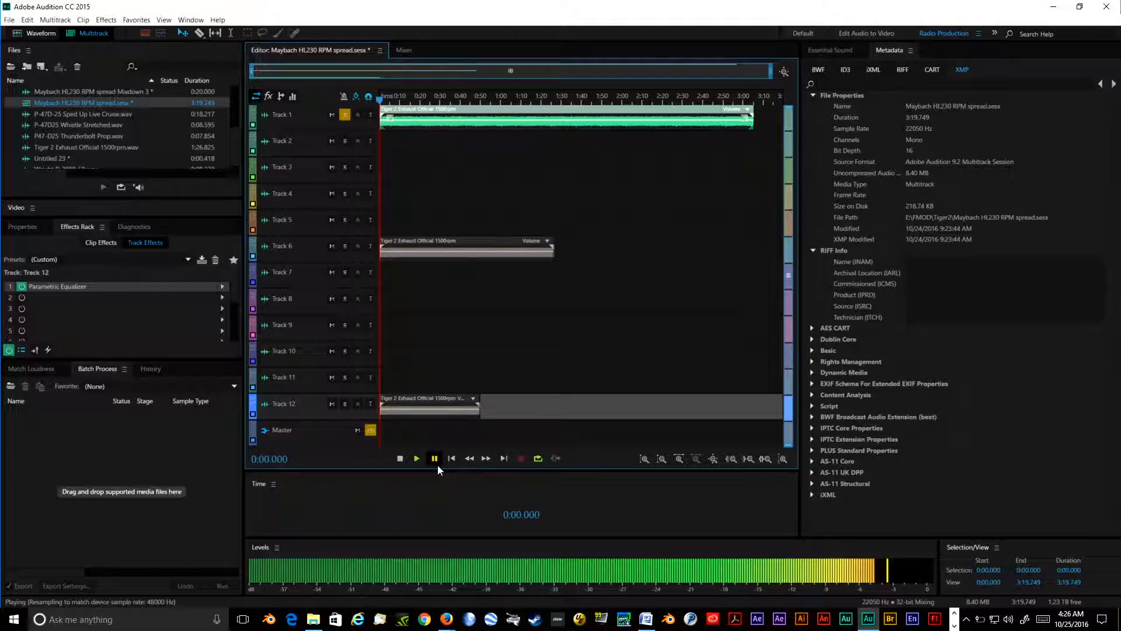
{"action": "left_click", "coordinate": [431, 461]}
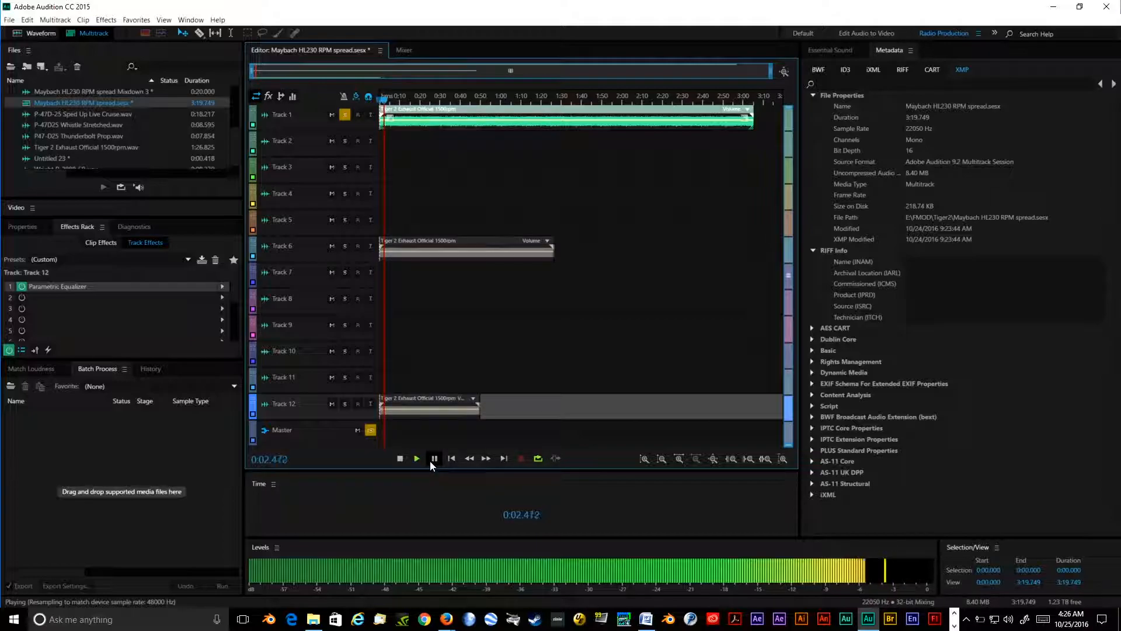
{"action": "left_click", "coordinate": [433, 460]}
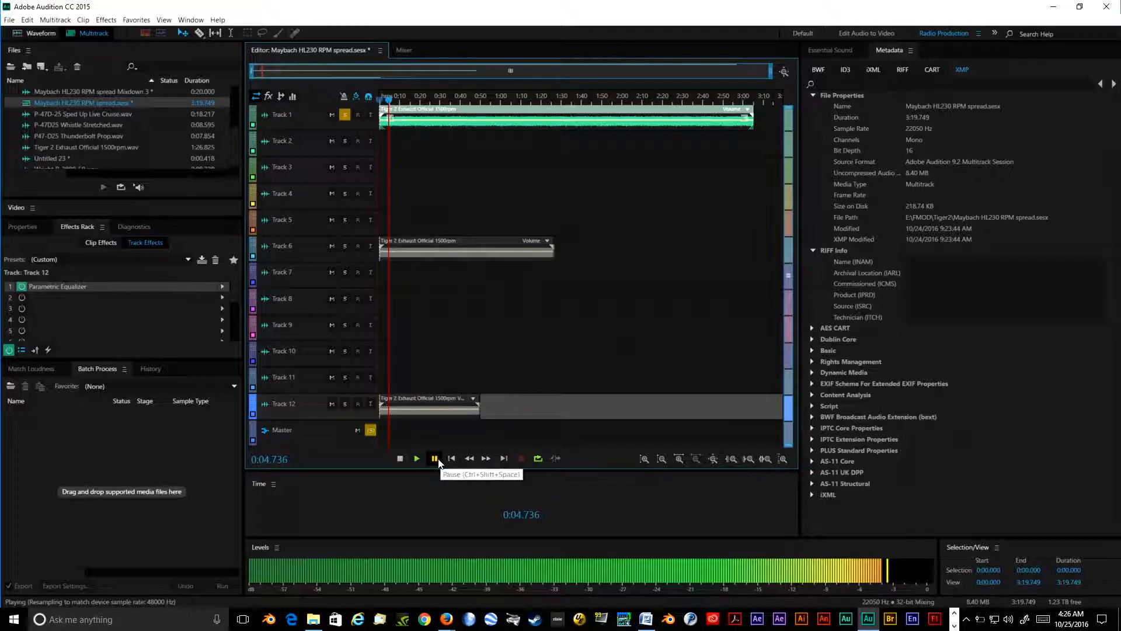
{"action": "left_click", "coordinate": [401, 460]}
{"action": "left_click", "coordinate": [451, 459]}
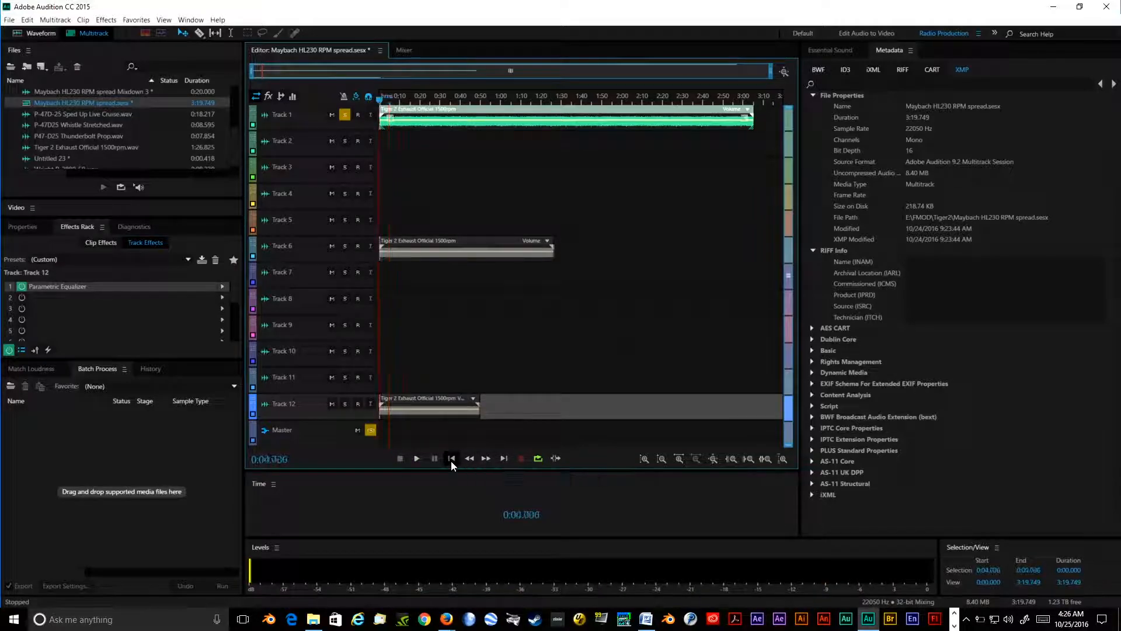
Solo Track 12 in place of Track 1 and listen to its clip from the beginning
{"action": "left_click", "coordinate": [346, 405]}
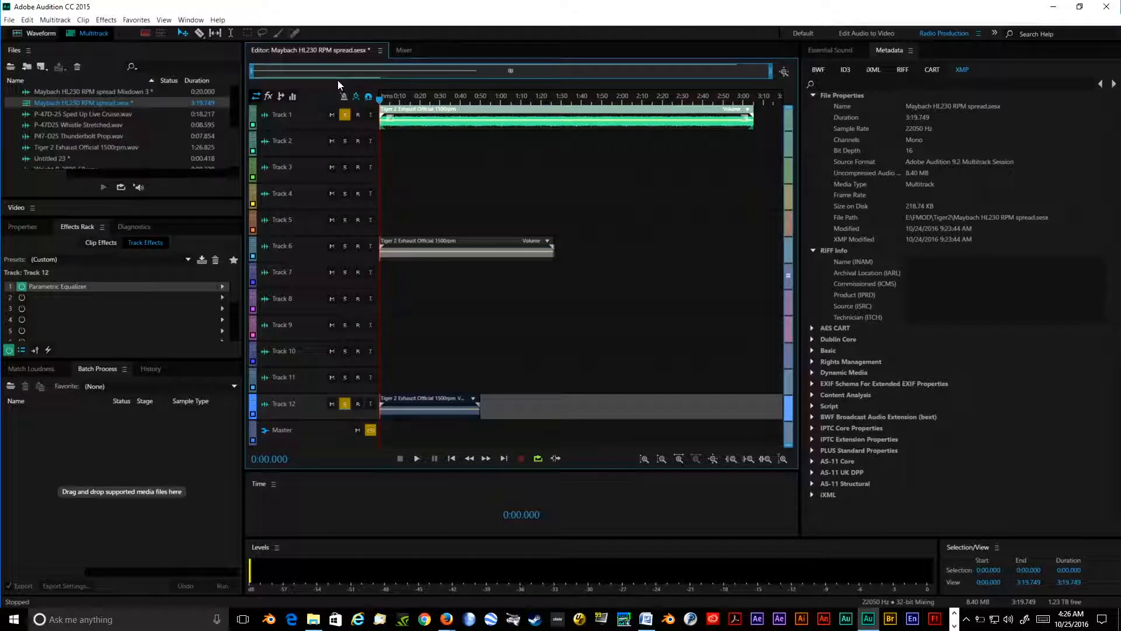
{"action": "left_click", "coordinate": [346, 115]}
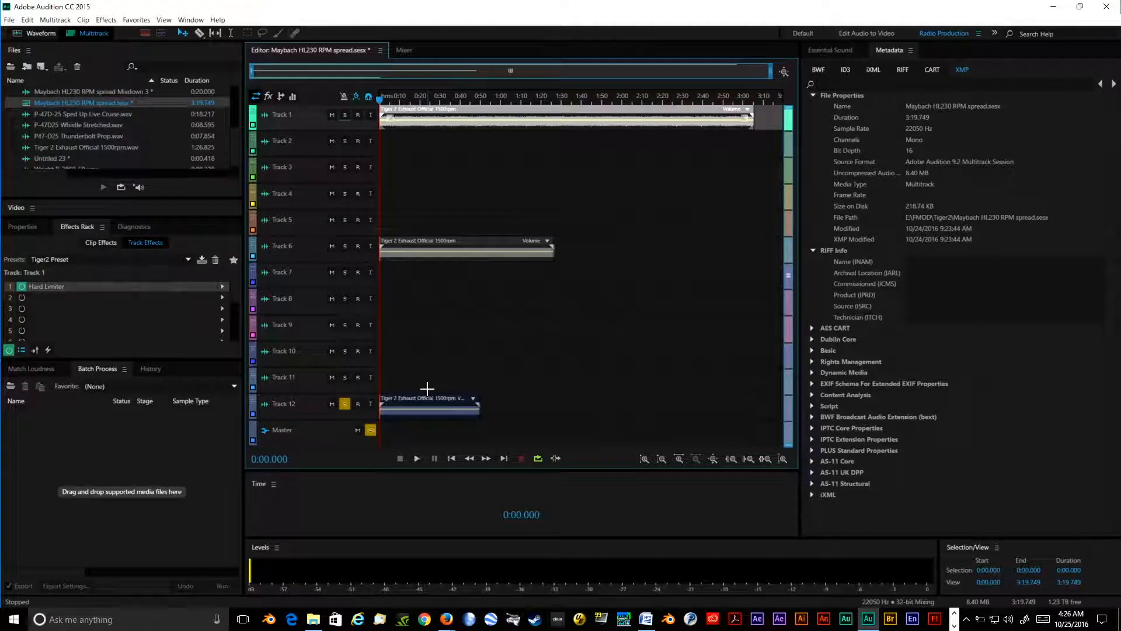
{"action": "left_click", "coordinate": [417, 462]}
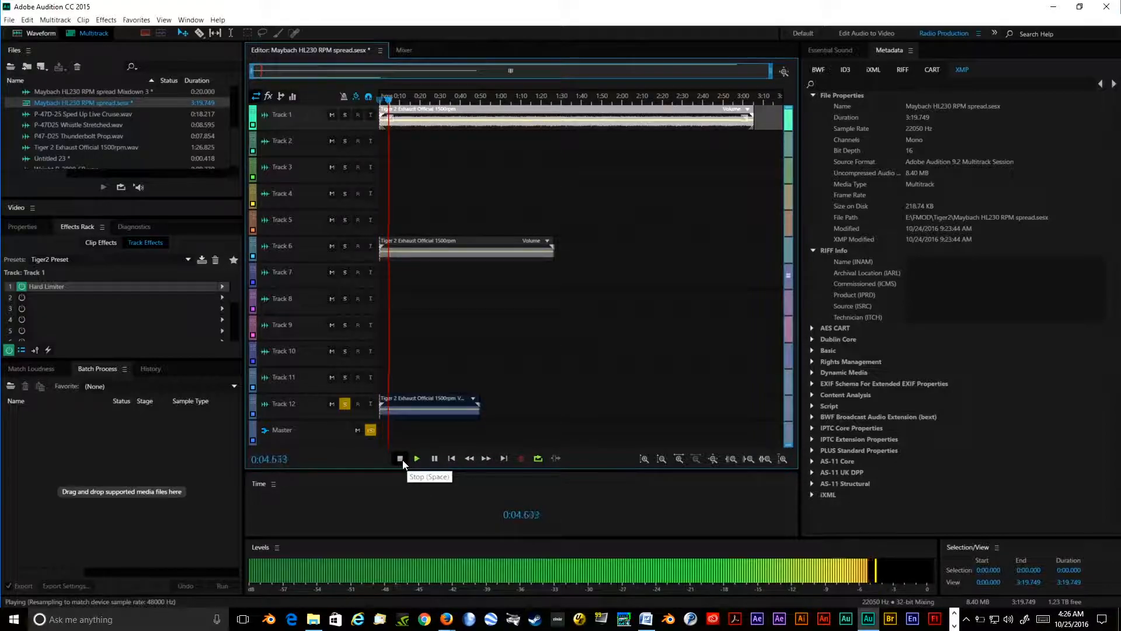
{"action": "left_click", "coordinate": [400, 458]}
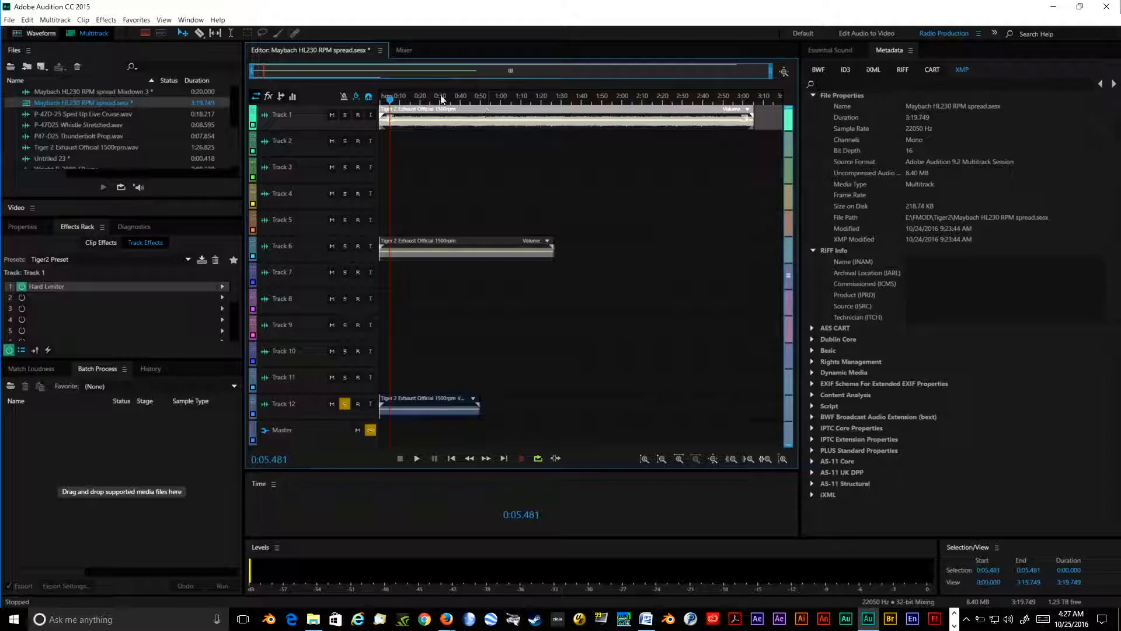
Mix the session down to a new file and crop it to the first 50 seconds that contain audio
{"action": "left_click", "coordinate": [52, 23]}
{"action": "mouse_move", "coordinate": [45, 63]}
{"action": "left_click", "coordinate": [165, 73]}
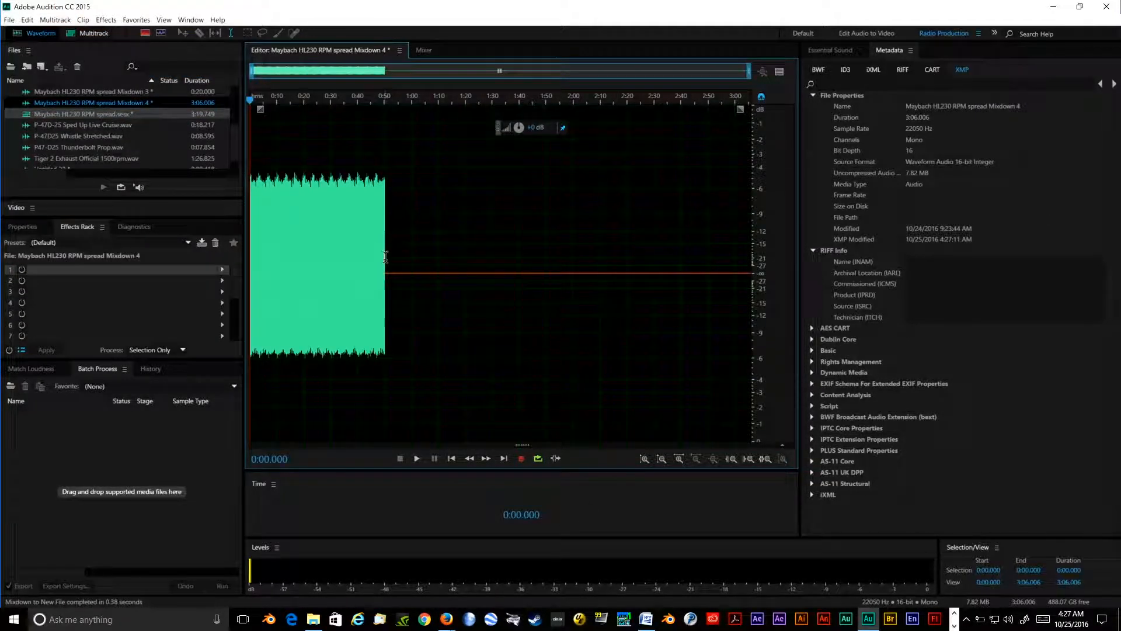
{"action": "left_click_drag", "start_coordinate": [385, 257], "coordinate": [250, 263]}
{"action": "right_click", "coordinate": [299, 290]}
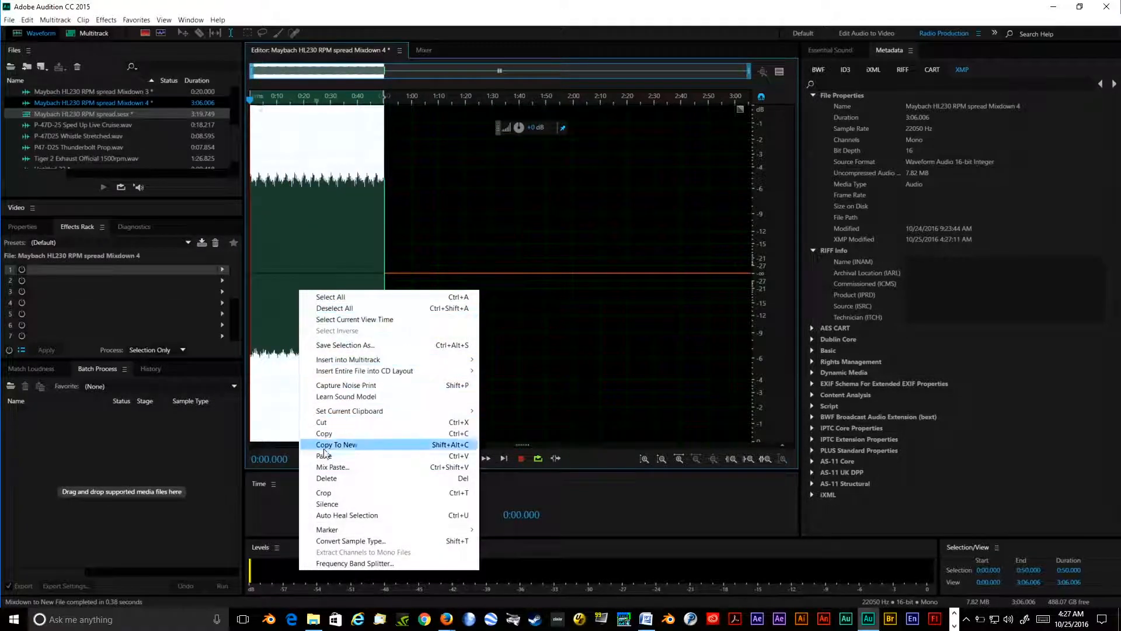
{"action": "left_click", "coordinate": [361, 494]}
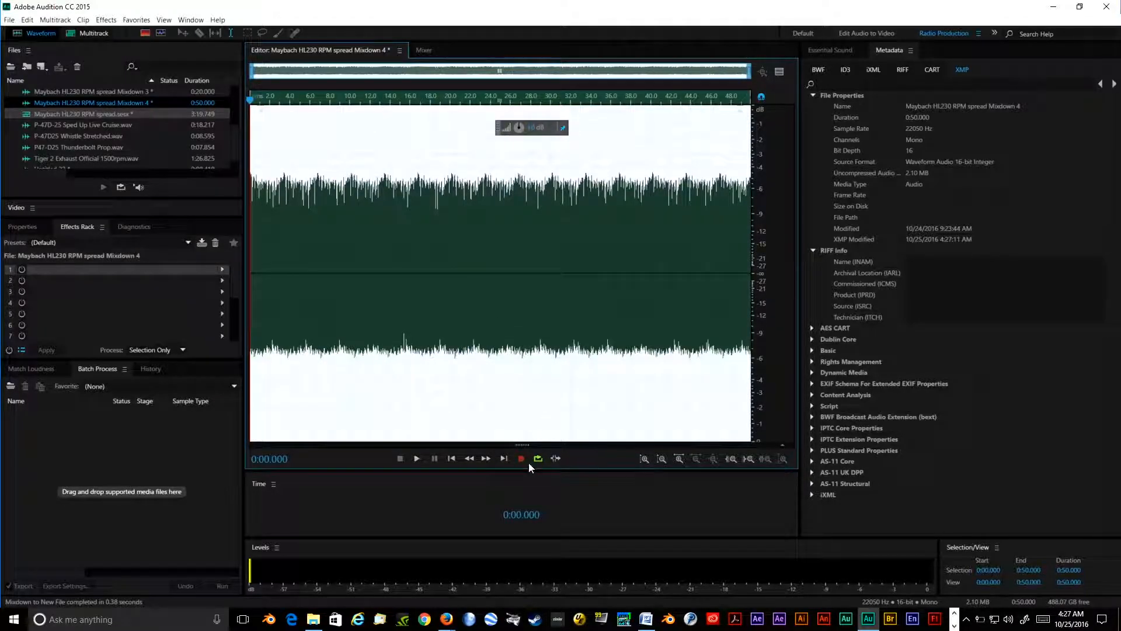
Display the mixdown's spectral frequency view and examine its frequency bands from the mid range down to 10 Hz
{"action": "double_click", "coordinate": [518, 445]}
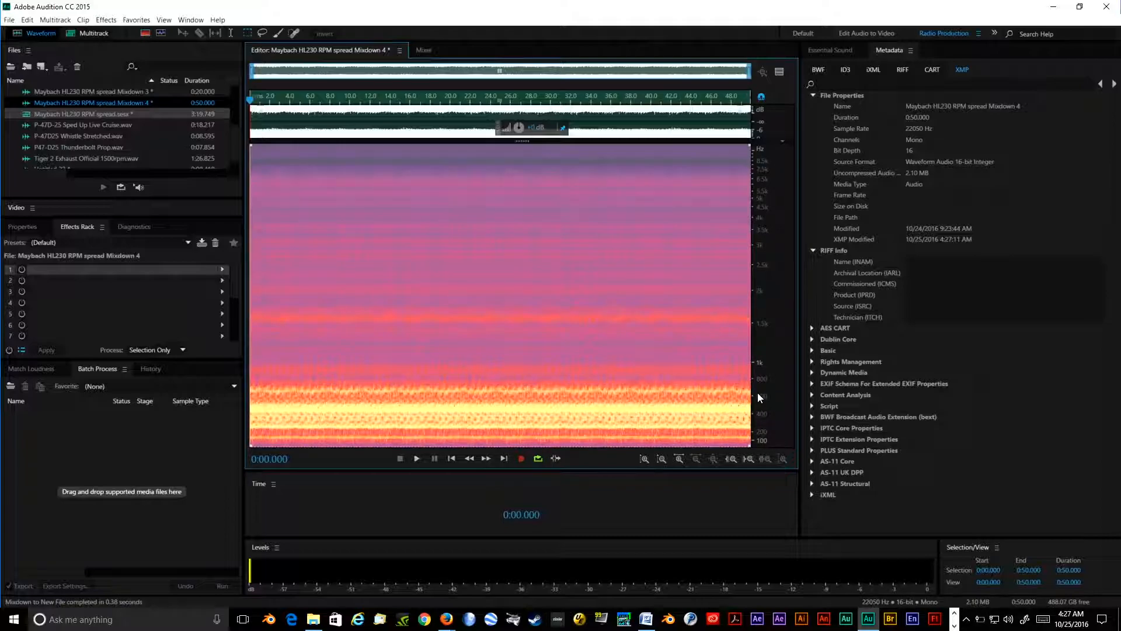
{"action": "scroll", "coordinate": [758, 393], "scroll_direction": "up", "scroll_amount": 10}
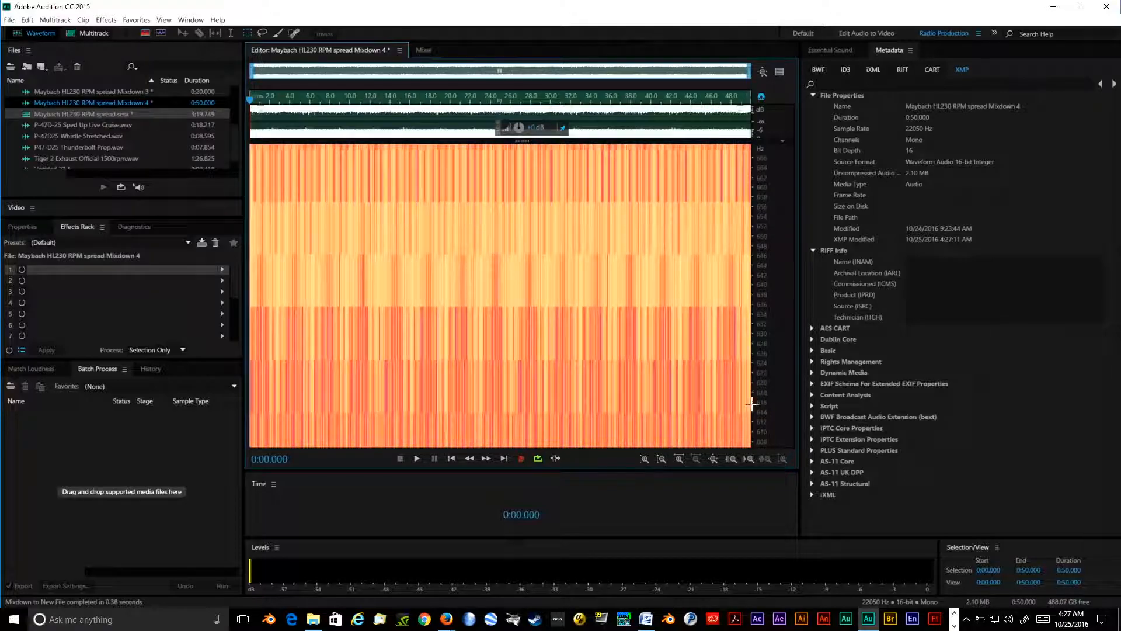
{"action": "left_click_drag", "start_coordinate": [762, 420], "coordinate": [774, 87]}
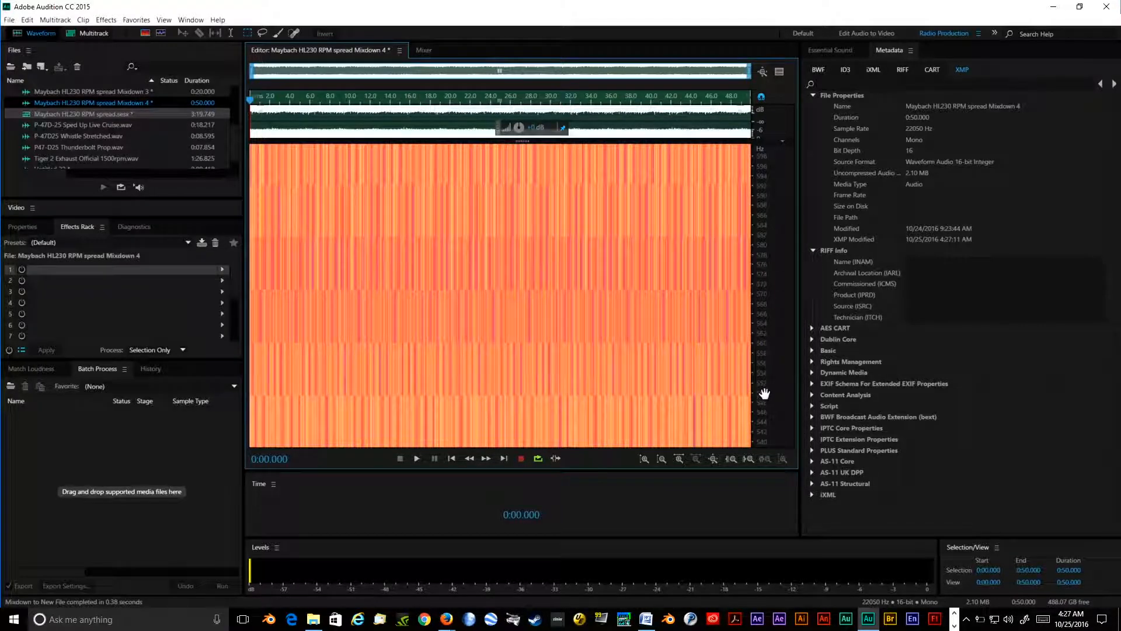
{"action": "left_click_drag", "start_coordinate": [765, 393], "coordinate": [769, 260]}
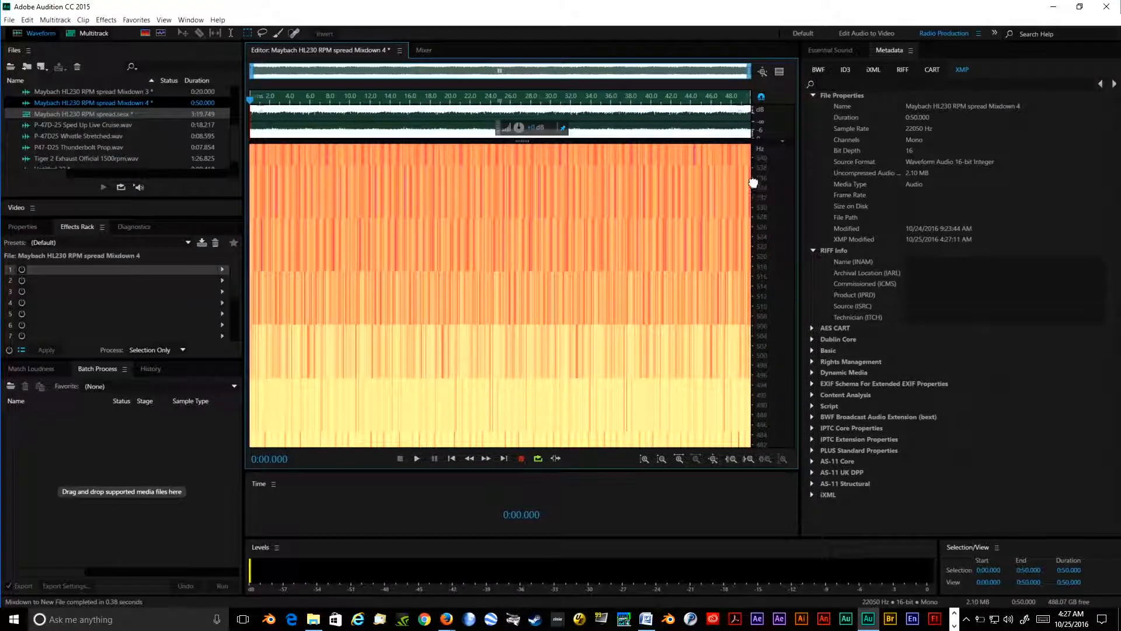
{"action": "left_click_drag", "start_coordinate": [754, 184], "coordinate": [753, 180]}
{"action": "left_click_drag", "start_coordinate": [766, 403], "coordinate": [765, 150]}
{"action": "left_click_drag", "start_coordinate": [754, 420], "coordinate": [763, 288]}
{"action": "left_click_drag", "start_coordinate": [765, 432], "coordinate": [758, 230]}
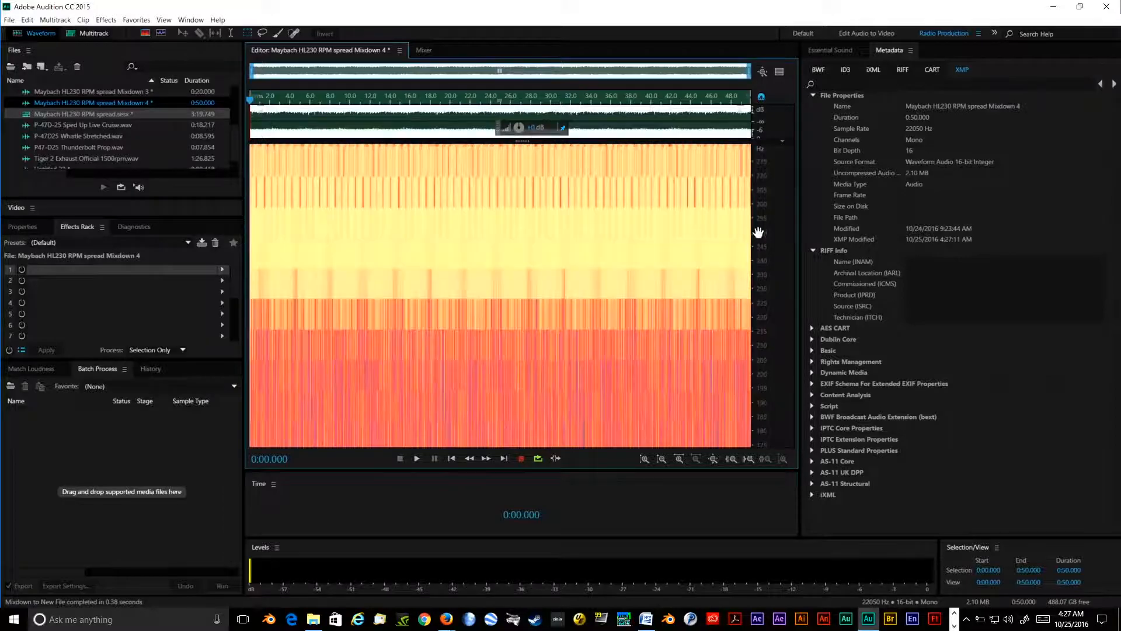
{"action": "left_click_drag", "start_coordinate": [761, 388], "coordinate": [762, 226]}
{"action": "left_click_drag", "start_coordinate": [769, 401], "coordinate": [754, 209]}
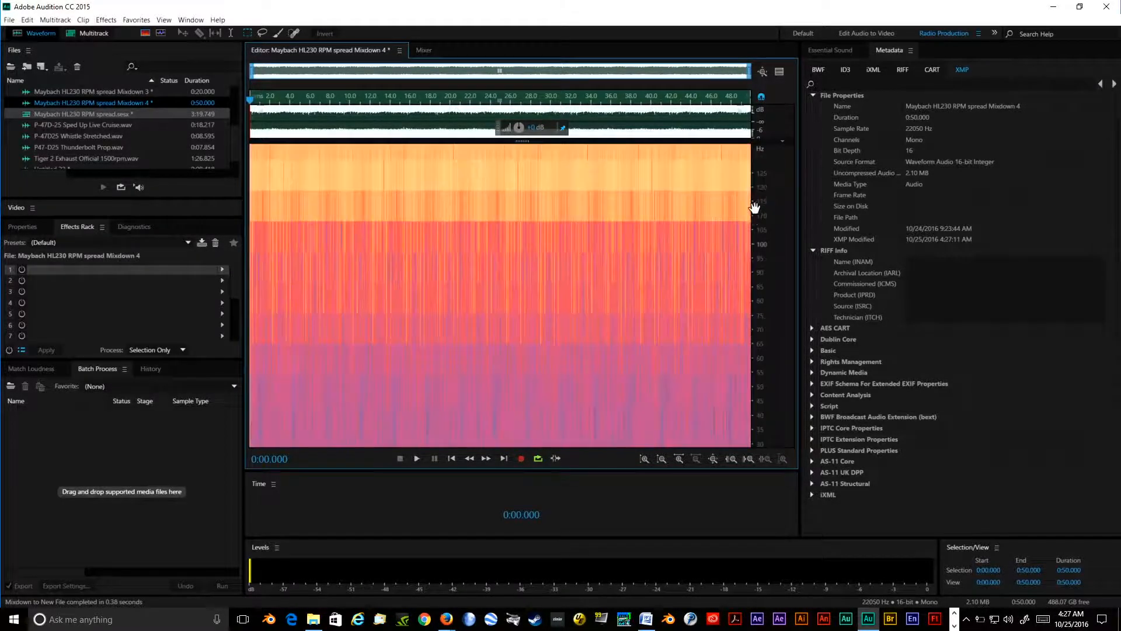
{"action": "left_click_drag", "start_coordinate": [756, 395], "coordinate": [760, 228]}
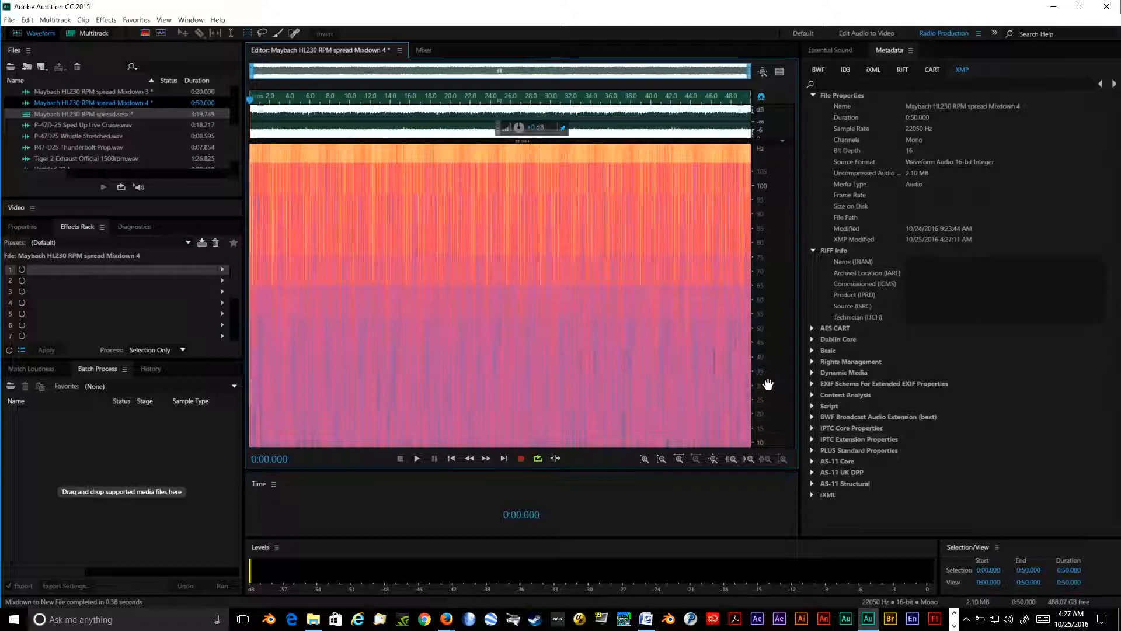
{"action": "scroll", "coordinate": [763, 387], "scroll_direction": "down", "scroll_amount": 1}
{"action": "scroll", "coordinate": [763, 388], "scroll_direction": "down", "scroll_amount": 2}
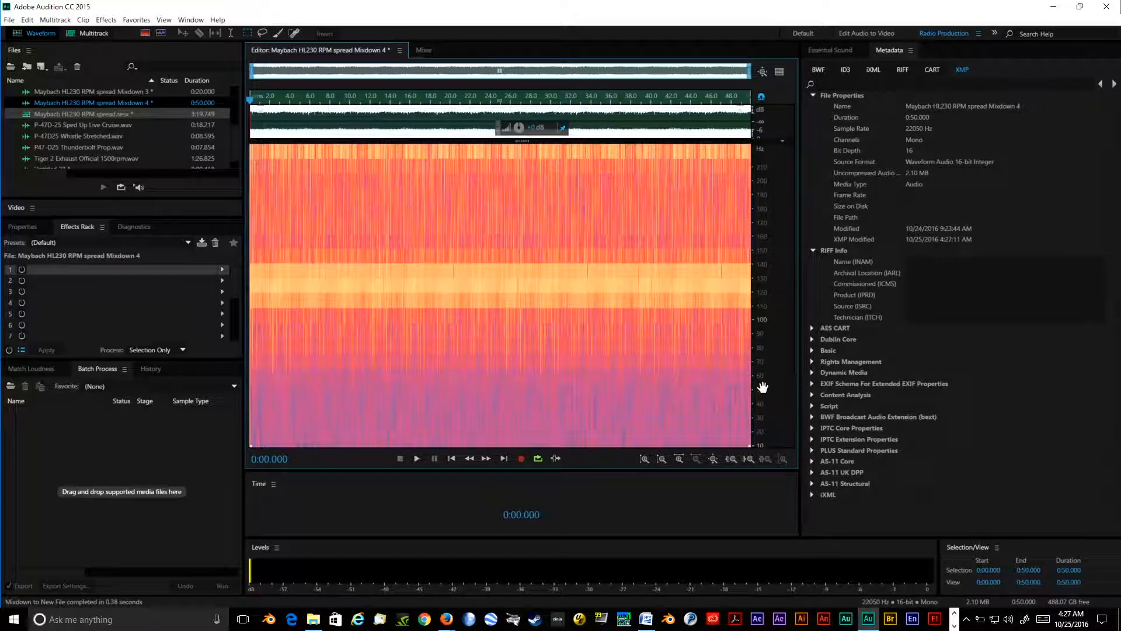
{"action": "scroll", "coordinate": [757, 394], "scroll_direction": "down", "scroll_amount": 1}
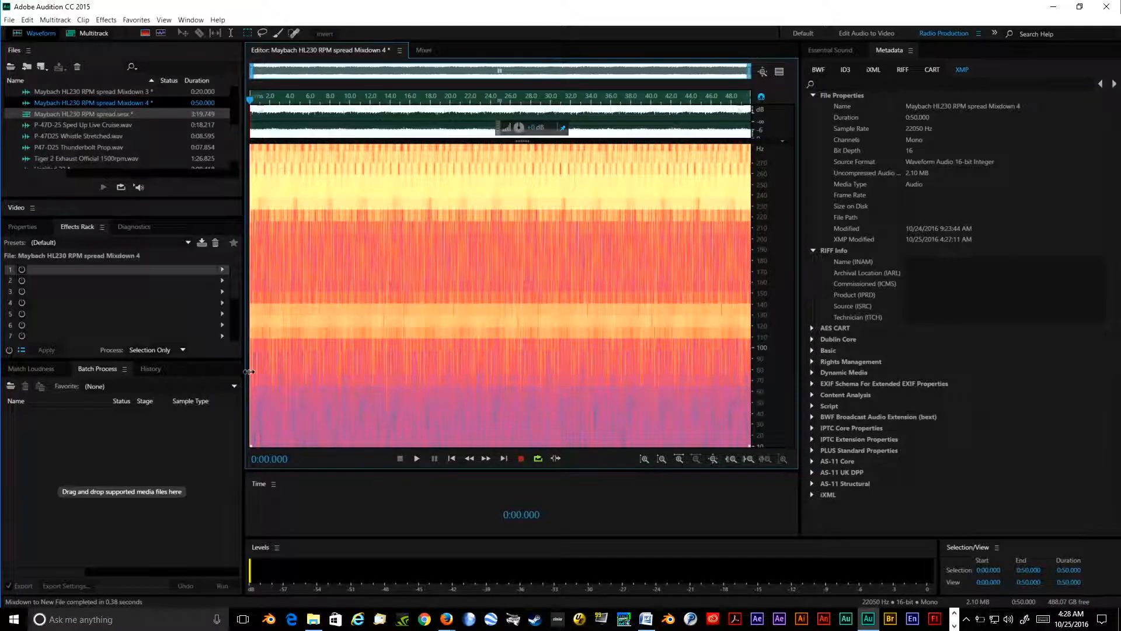
Delete the frequencies below about 75 Hz across the whole mixdown, listen to a part of it, and rewind to the start
{"action": "left_click_drag", "start_coordinate": [252, 374], "coordinate": [751, 447]}
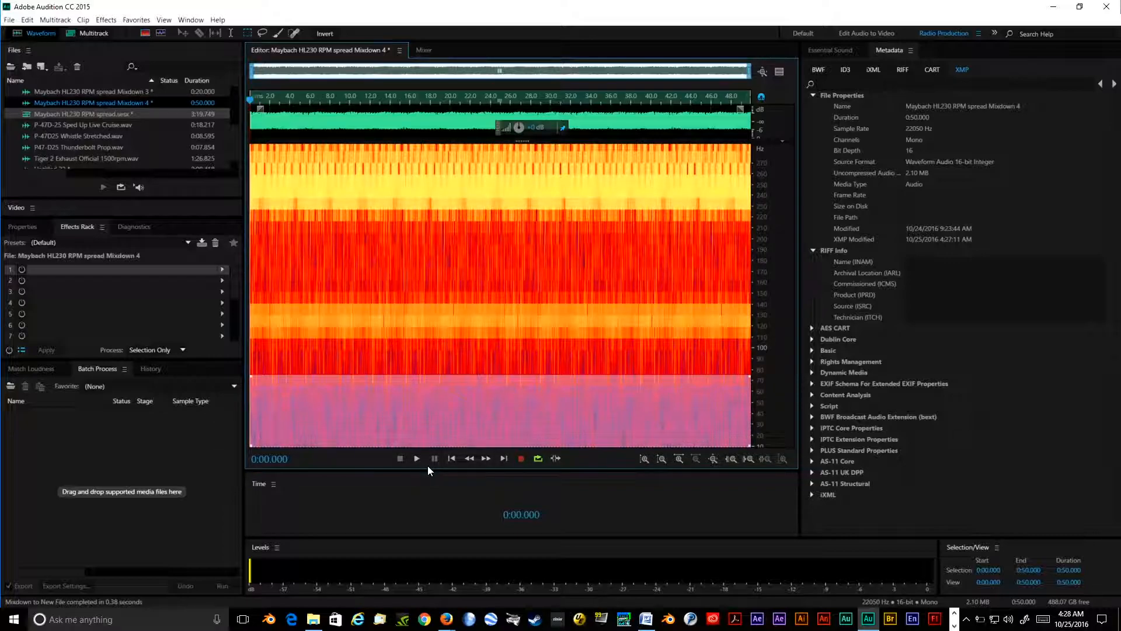
{"action": "key", "text": "Delete"}
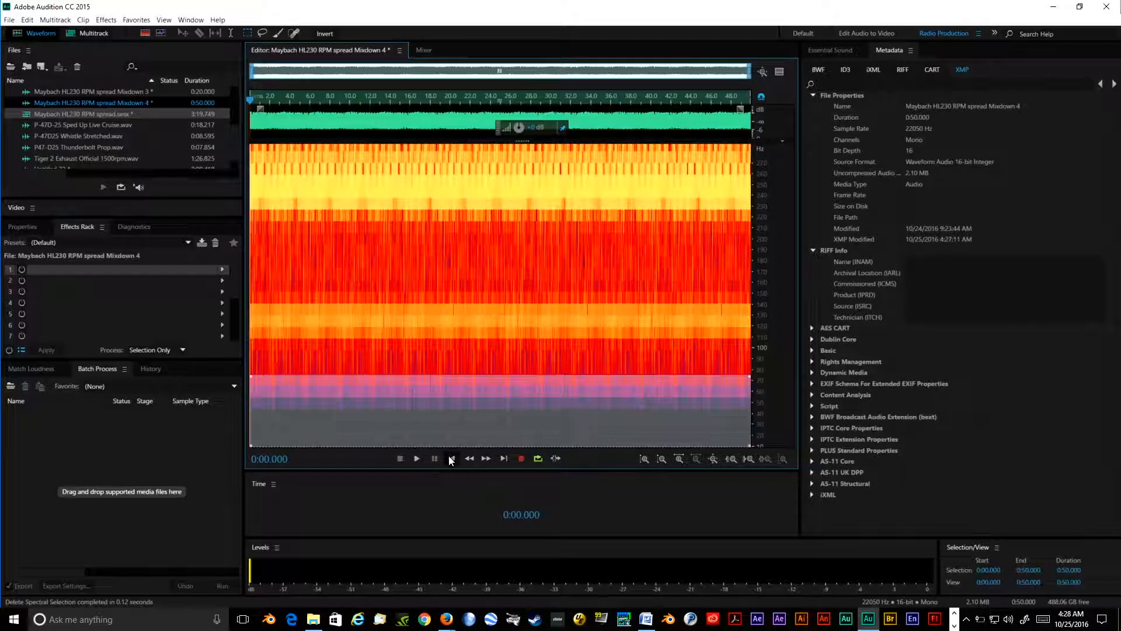
{"action": "left_click", "coordinate": [513, 329]}
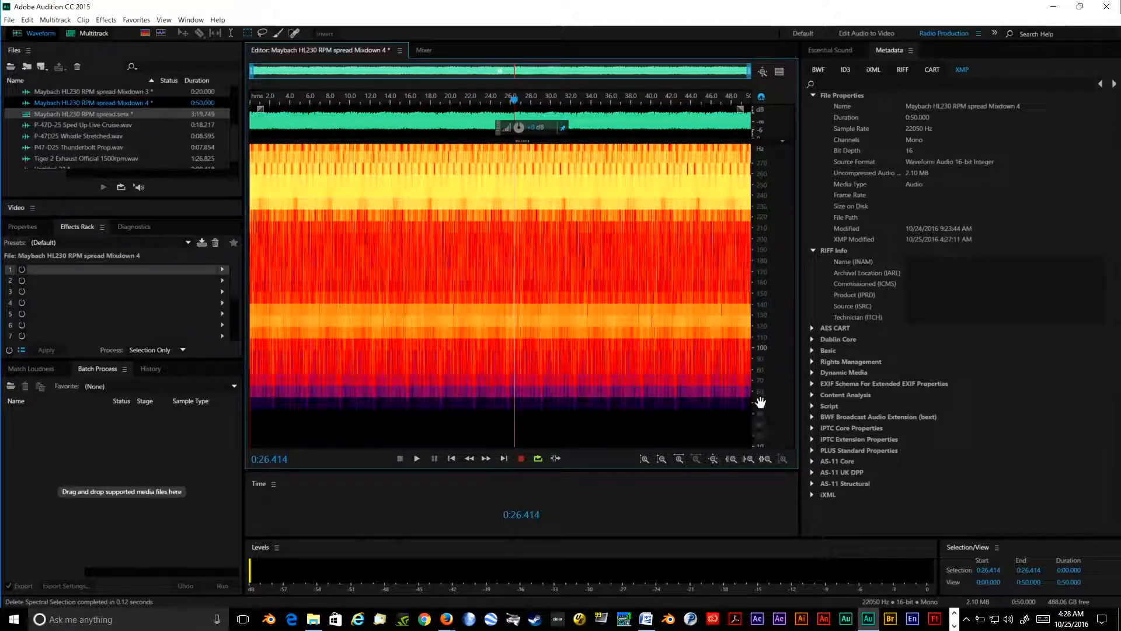
{"action": "left_click", "coordinate": [419, 462]}
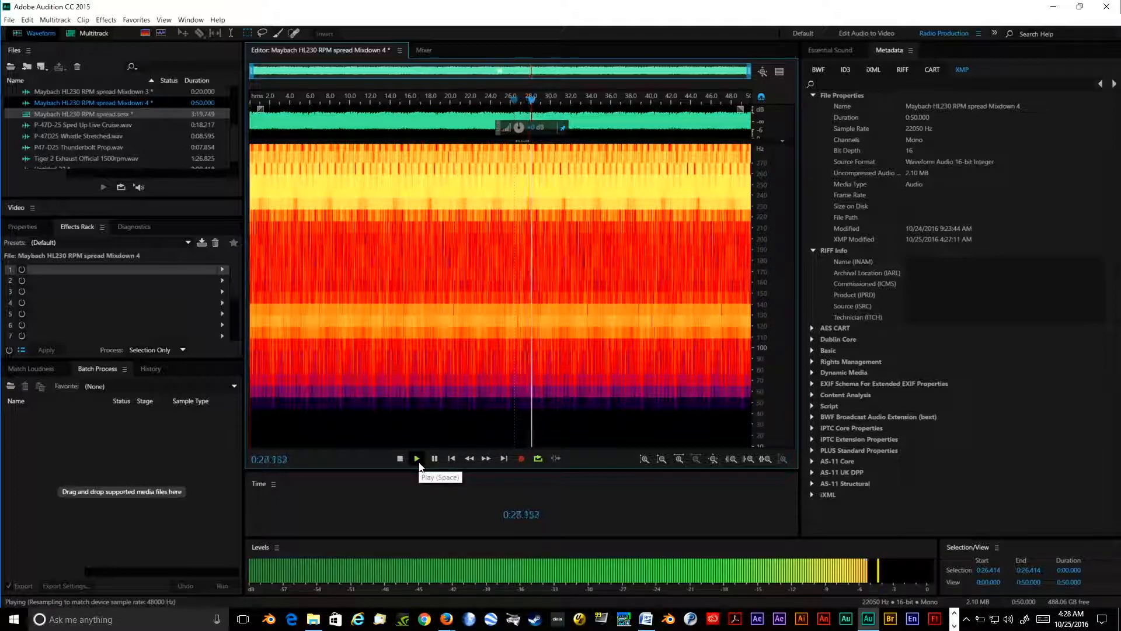
{"action": "left_click", "coordinate": [400, 460]}
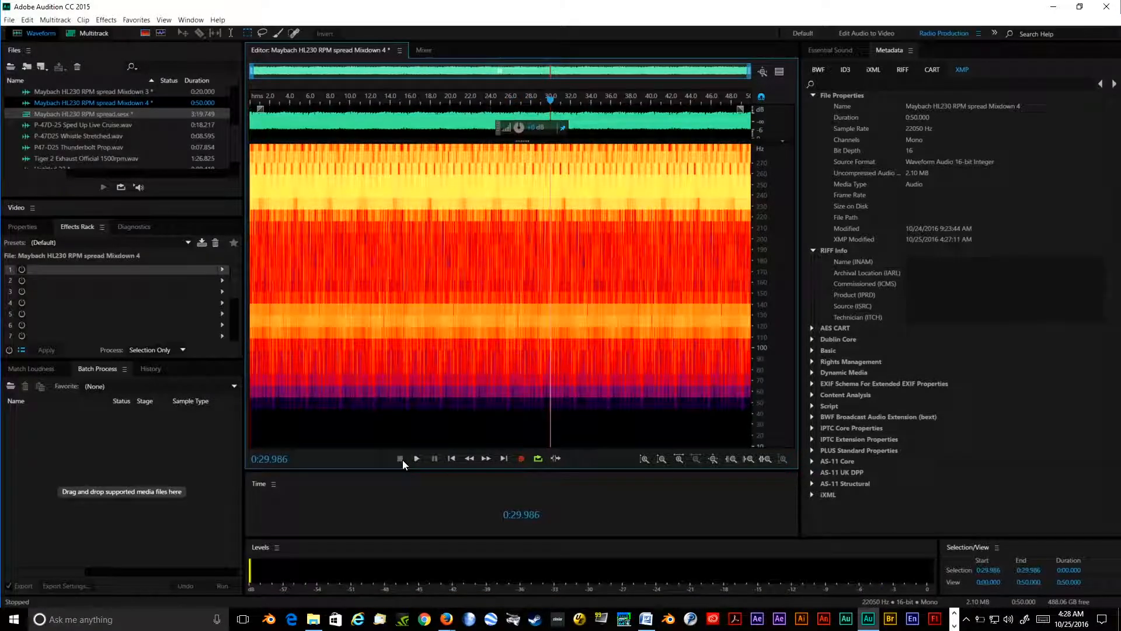
{"action": "left_click", "coordinate": [454, 460]}
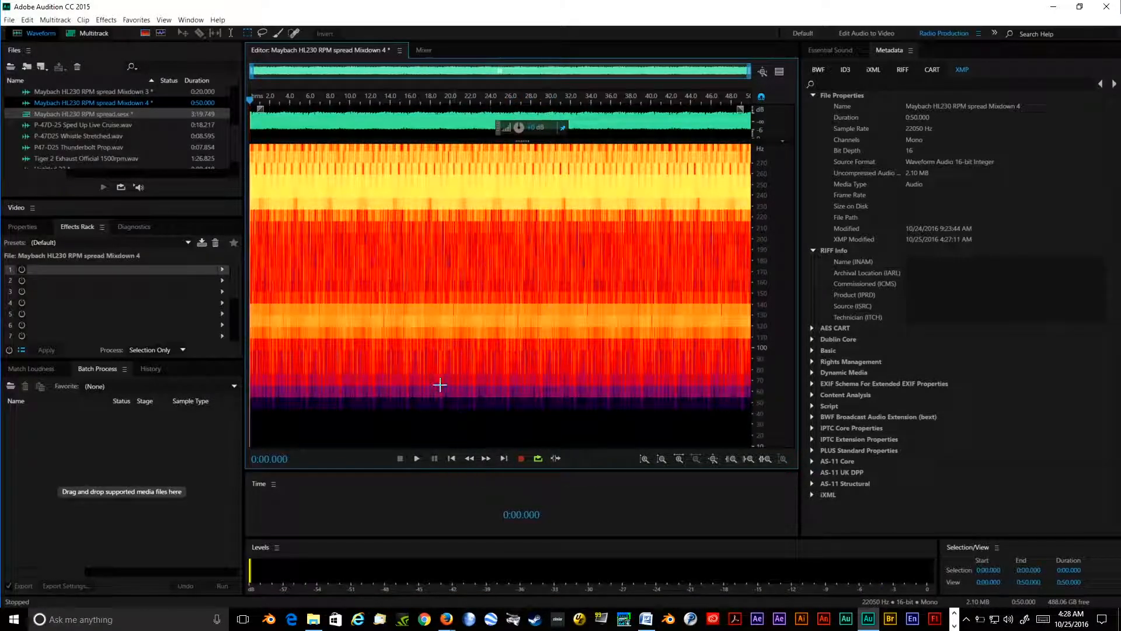
Delete the remaining frequencies below about 80 Hz across the whole mixdown, listen from 0:18.000, and rewind to the start
{"action": "left_click_drag", "start_coordinate": [250, 370], "coordinate": [760, 462]}
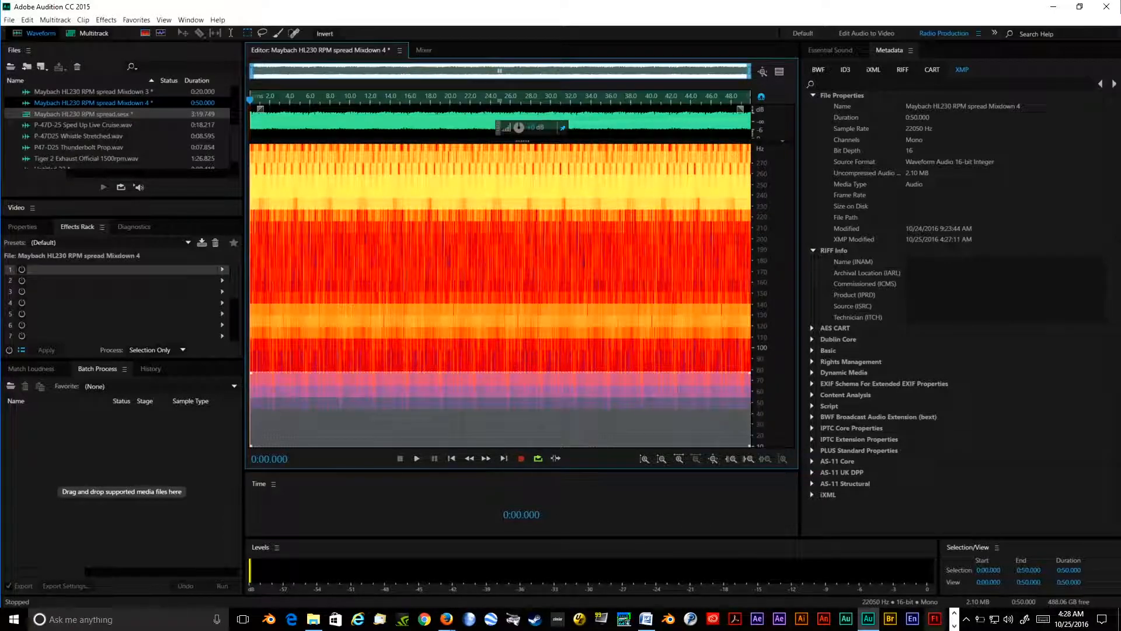
{"action": "key", "text": "Delete"}
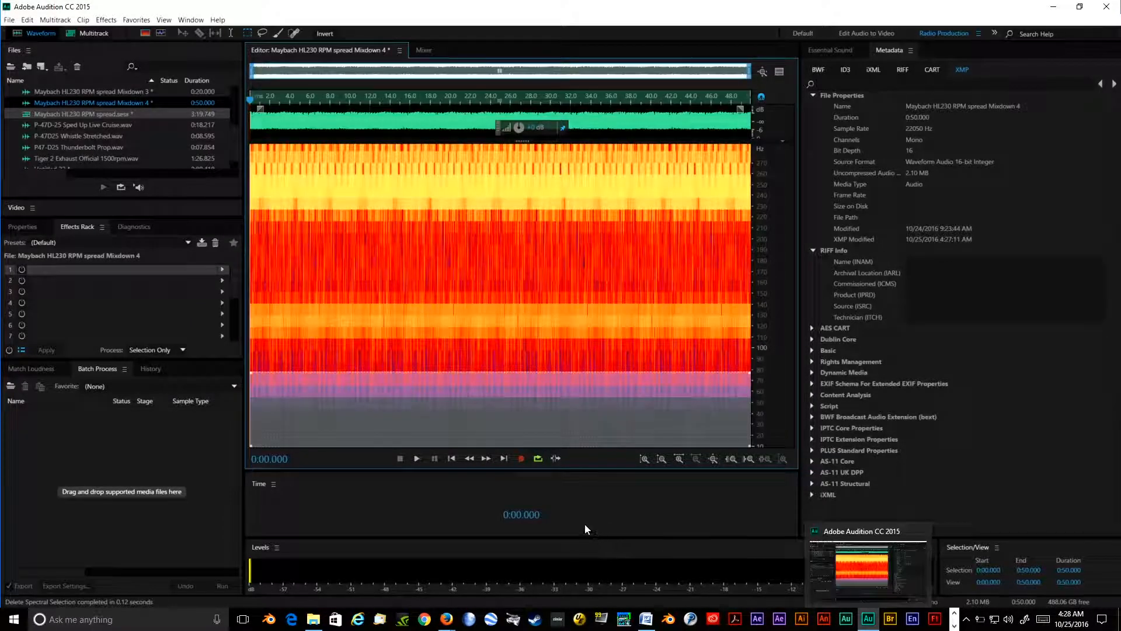
{"action": "left_click", "coordinate": [431, 371]}
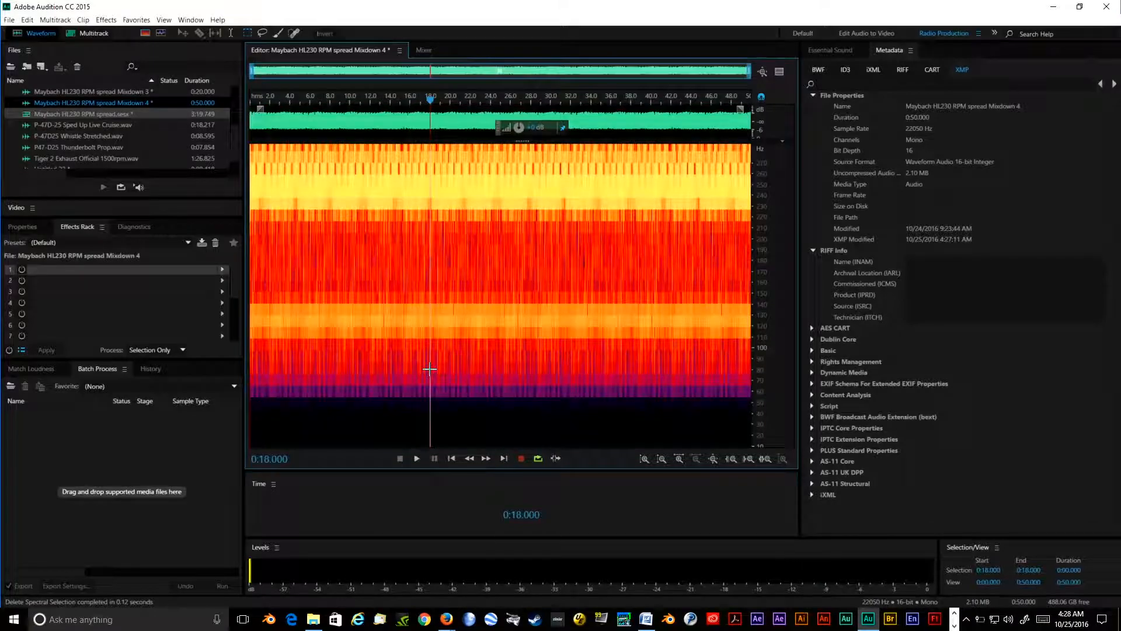
{"action": "left_click", "coordinate": [416, 459]}
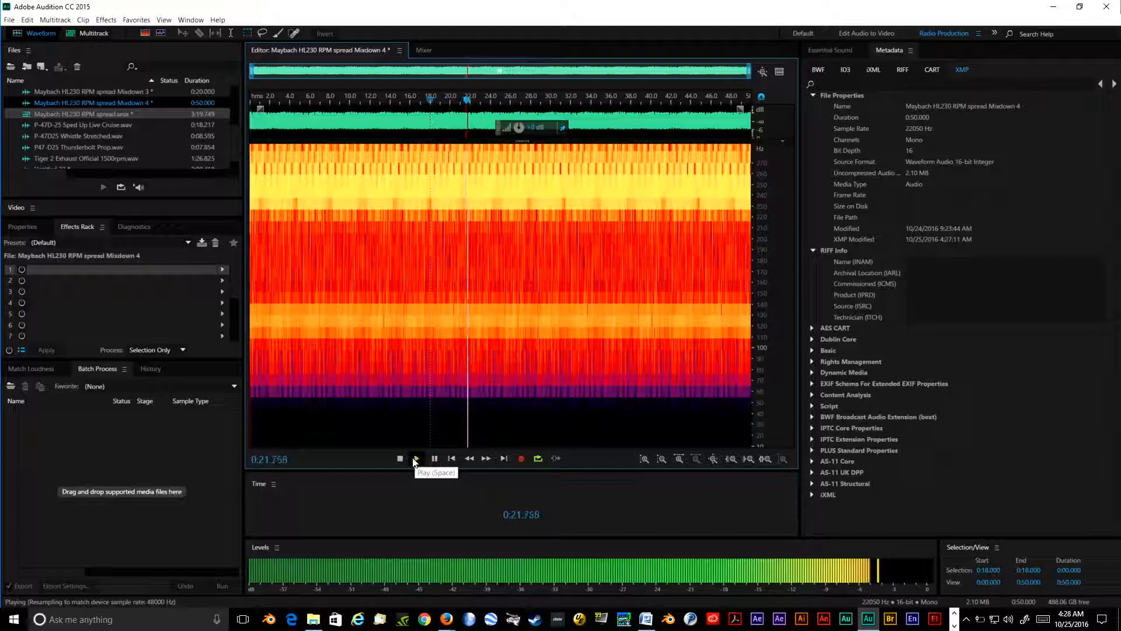
{"action": "left_click", "coordinate": [401, 459]}
{"action": "left_click", "coordinate": [451, 458]}
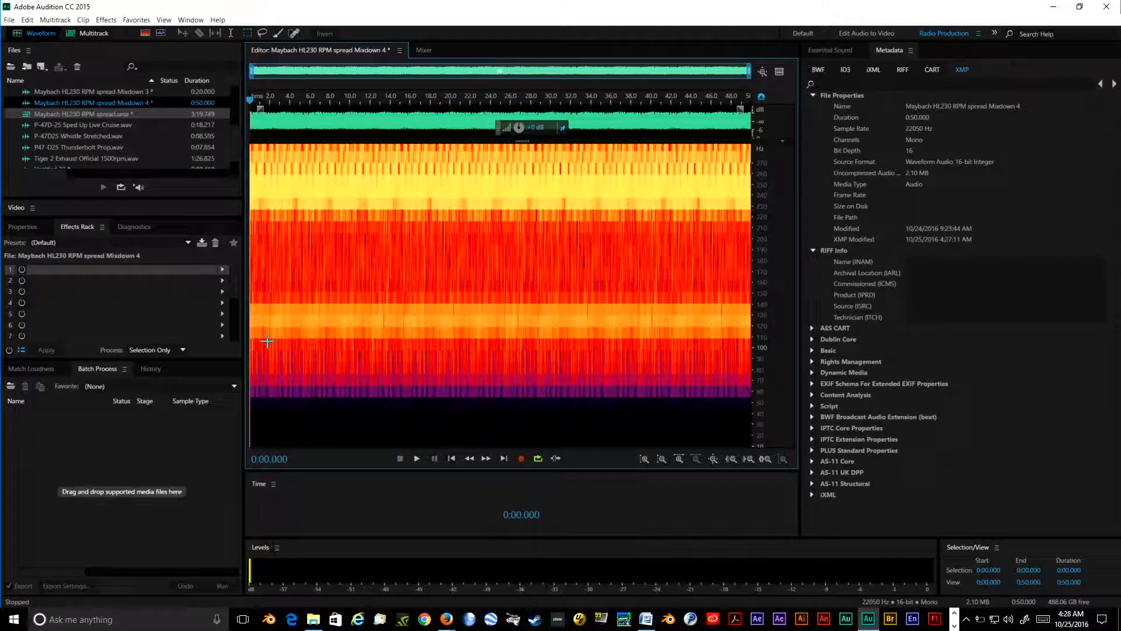
Delete the frequencies below about 105 Hz across the whole mixdown and listen to it from the start, pausing after about 8 seconds
{"action": "left_click_drag", "start_coordinate": [269, 341], "coordinate": [752, 447]}
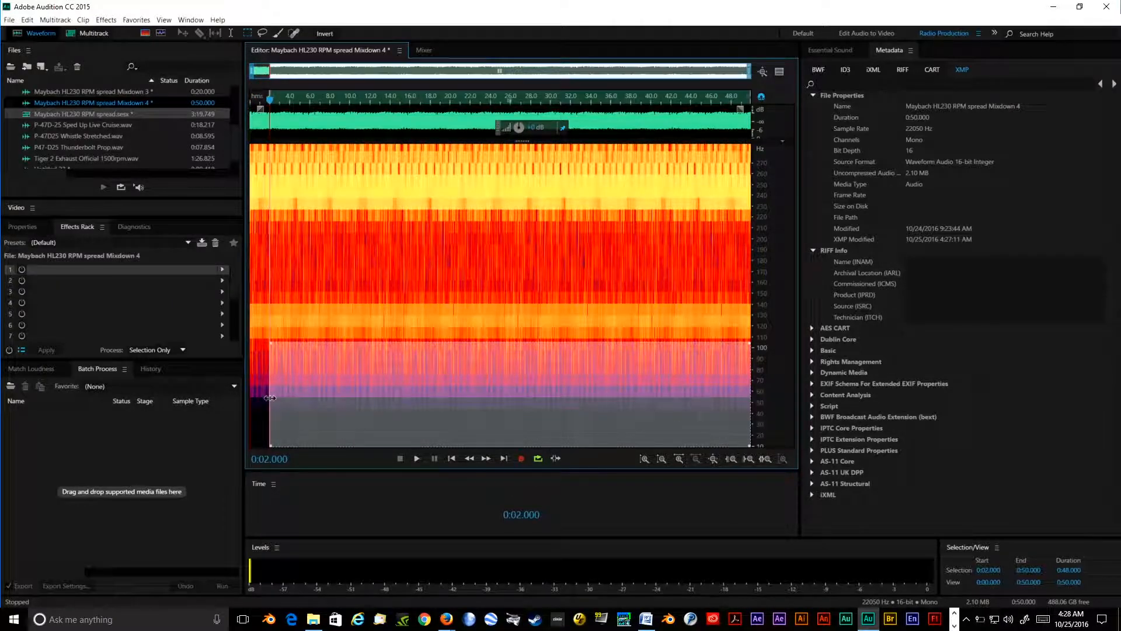
{"action": "key", "text": "Delete"}
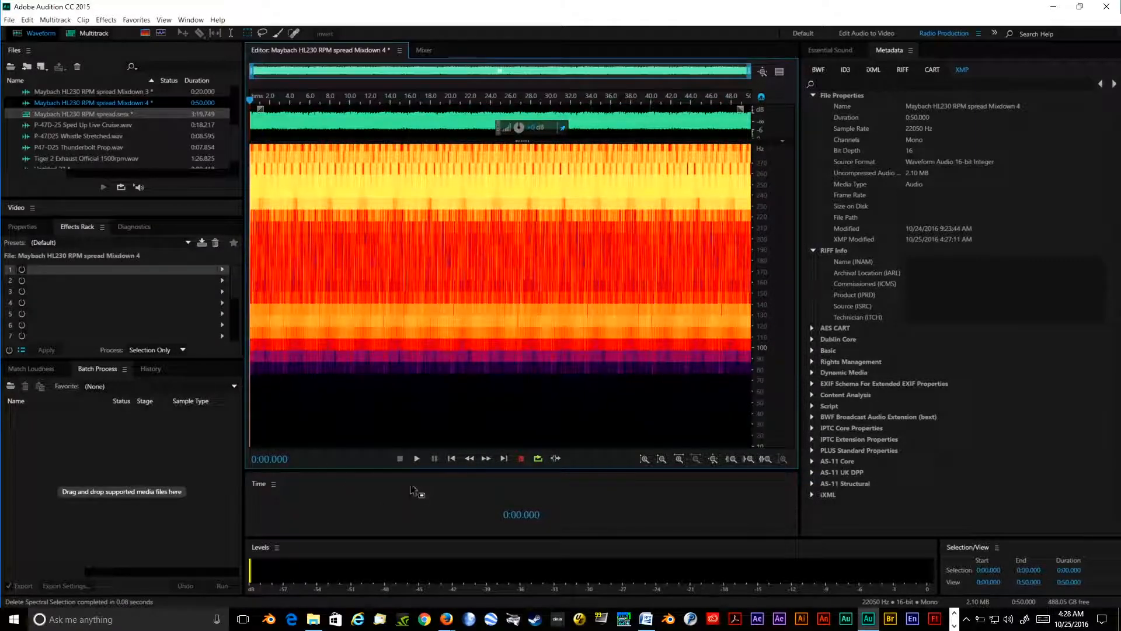
{"action": "left_click", "coordinate": [417, 459]}
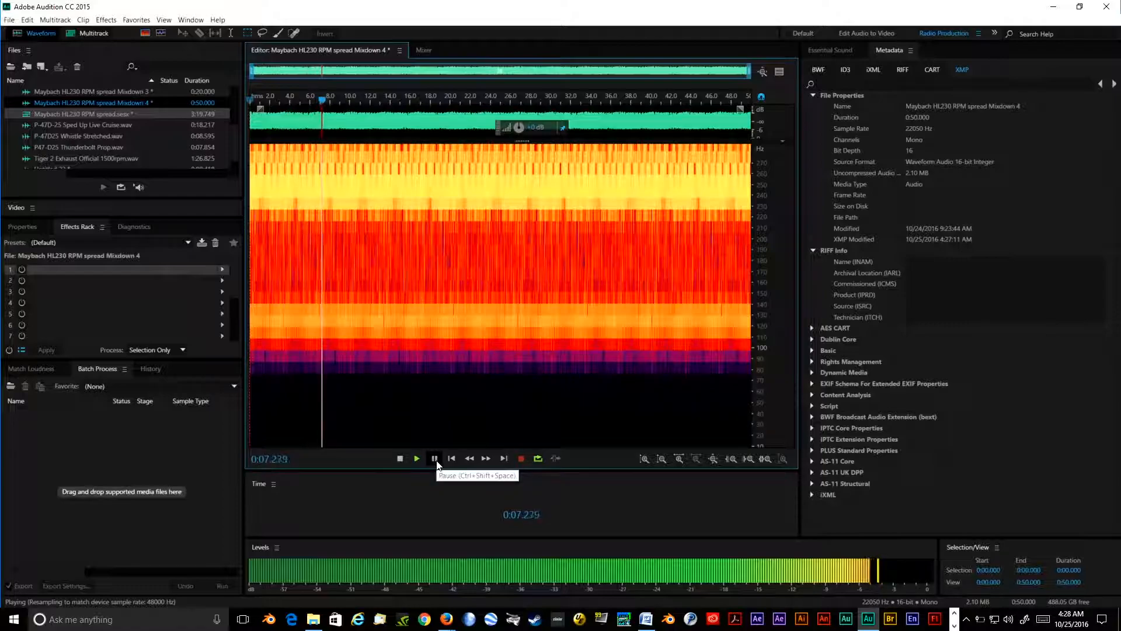
{"action": "left_click", "coordinate": [434, 459]}
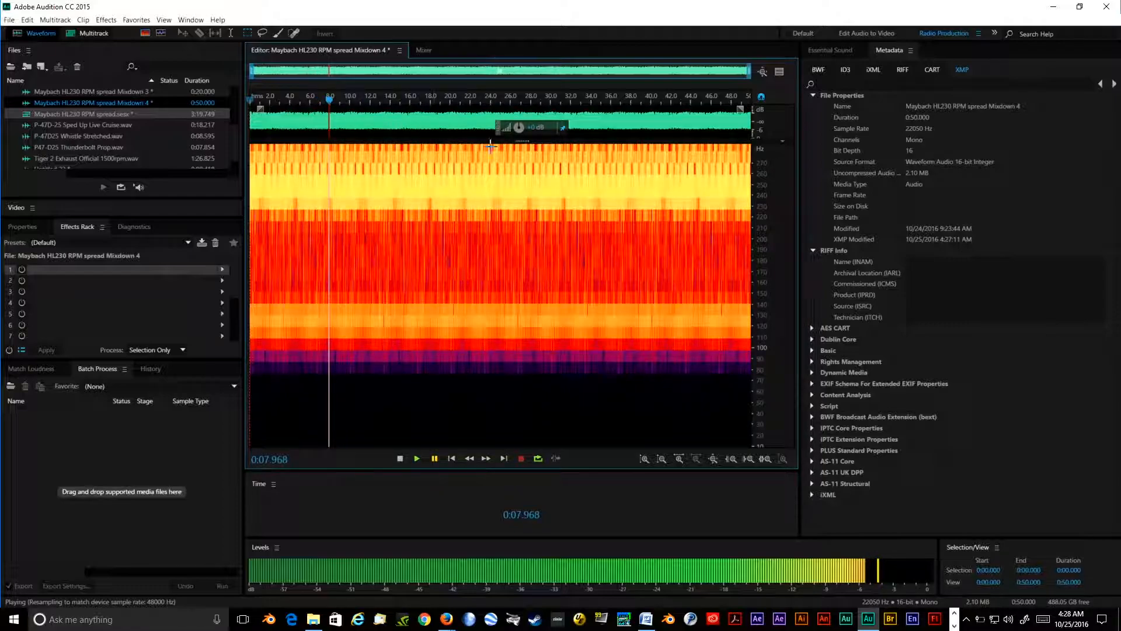
Hide the spectral frequency display and reopen the Maybach HL230 RPM spread.sesx multitrack session
{"action": "left_click", "coordinate": [521, 142]}
{"action": "key", "text": "shift+d"}
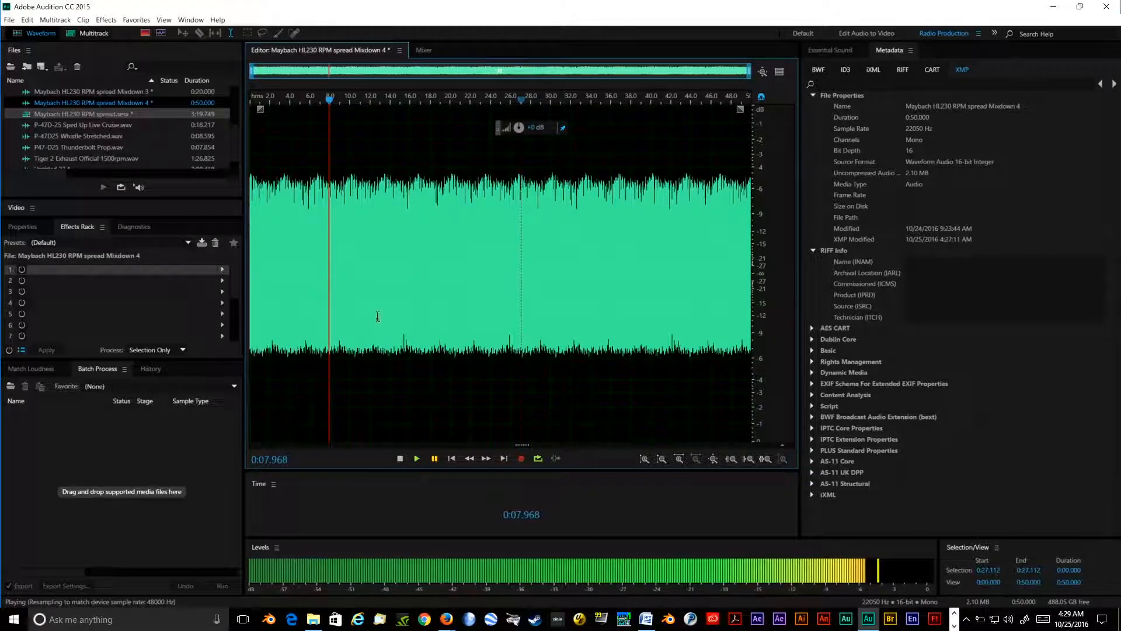
{"action": "double_click", "coordinate": [123, 116]}
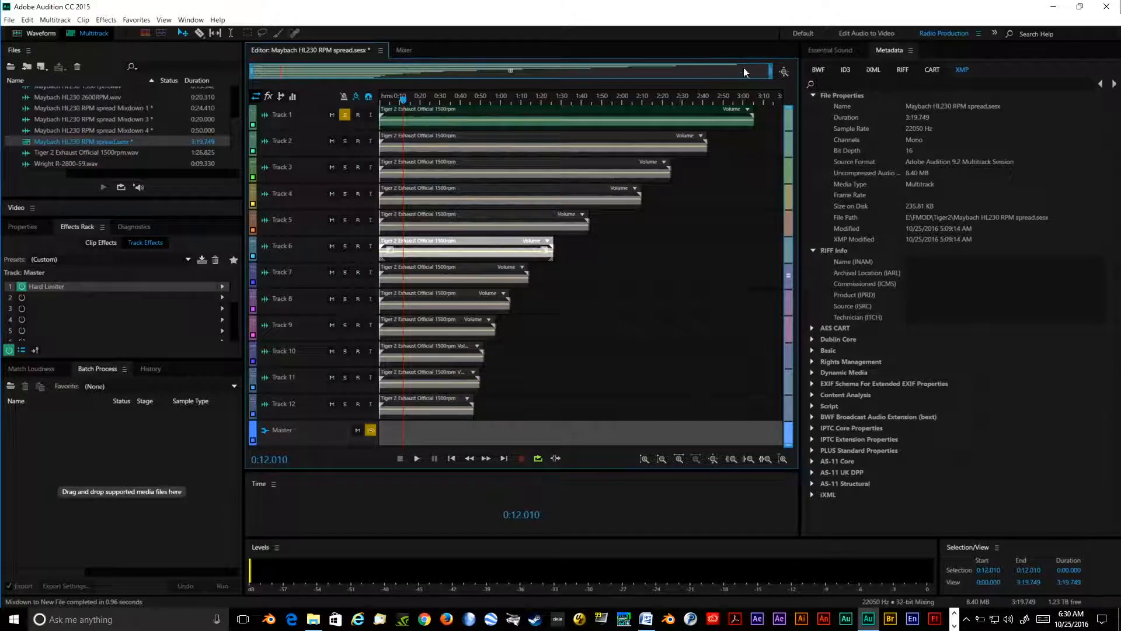
Examine the first 21 seconds of the twelve tracks closely, and return to the full session length
{"action": "left_click_drag", "start_coordinate": [773, 71], "coordinate": [302, 71]}
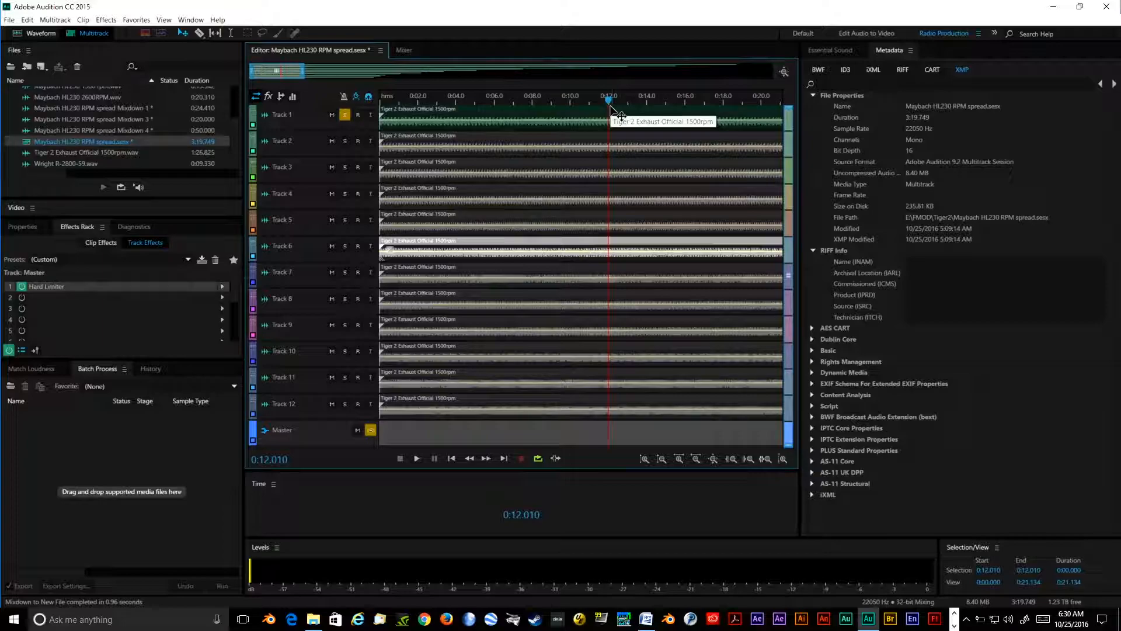
{"action": "left_click_drag", "start_coordinate": [304, 72], "coordinate": [757, 116]}
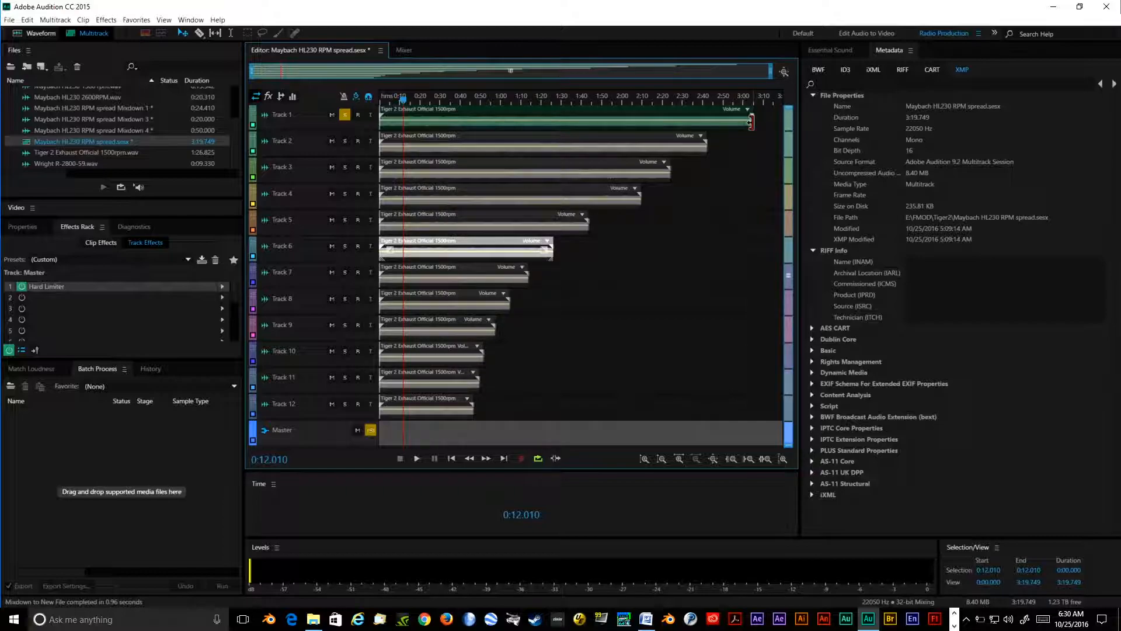
Trim the ends of the clips on Tracks 1 to 6 back to the playhead at 0:12.010
{"action": "left_click_drag", "start_coordinate": [751, 121], "coordinate": [405, 149]}
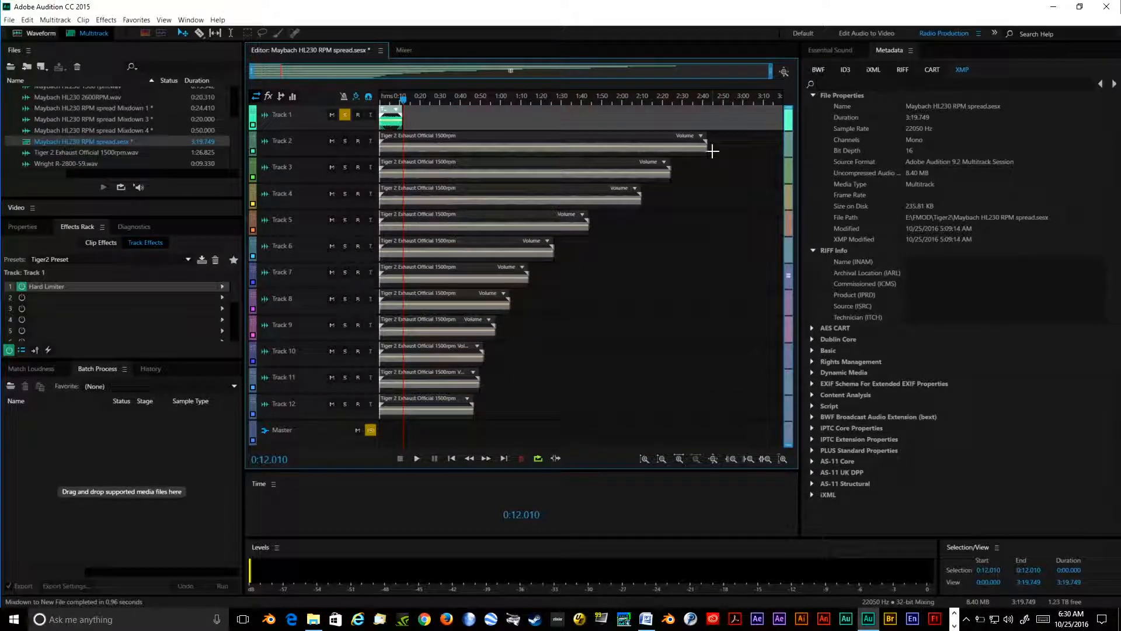
{"action": "left_click_drag", "start_coordinate": [708, 147], "coordinate": [399, 172]}
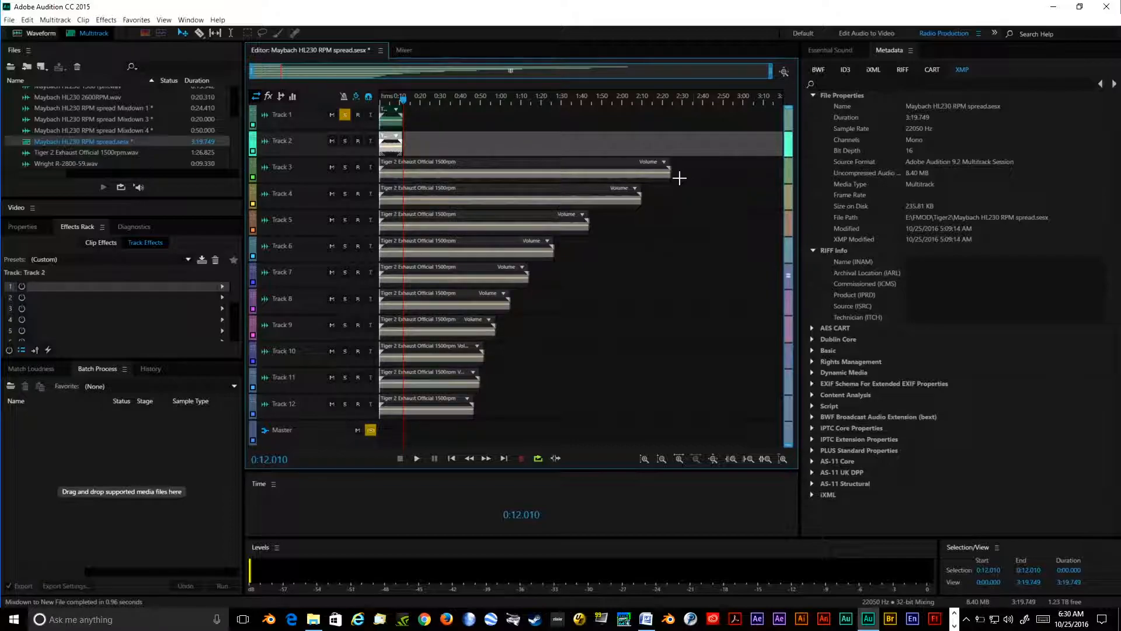
{"action": "left_click_drag", "start_coordinate": [670, 174], "coordinate": [402, 169]}
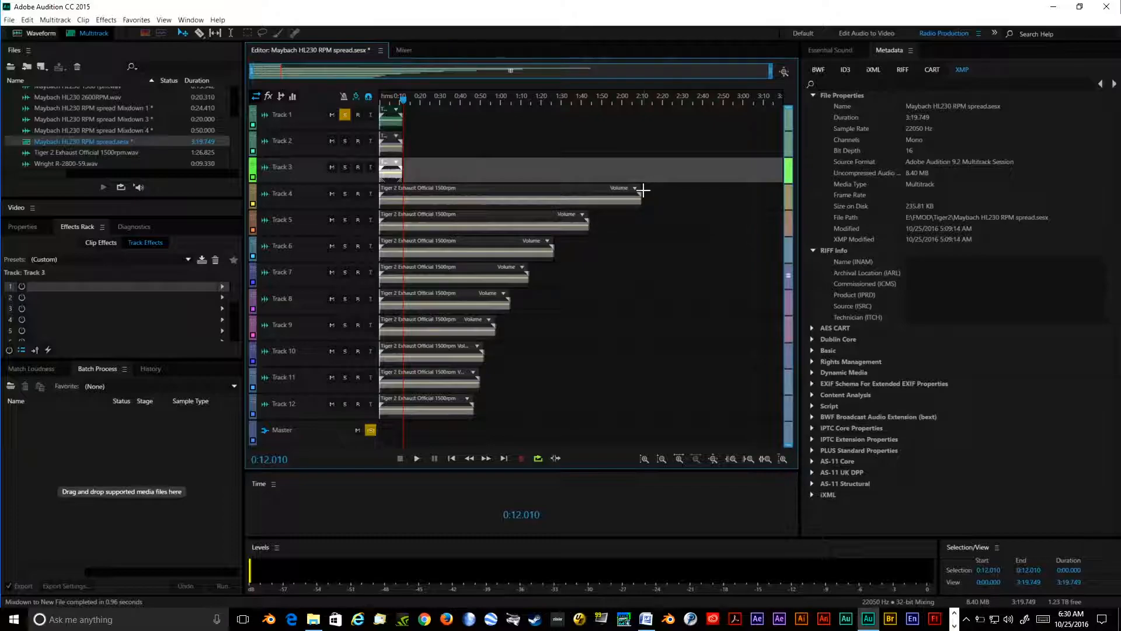
{"action": "left_click_drag", "start_coordinate": [643, 197], "coordinate": [403, 206]}
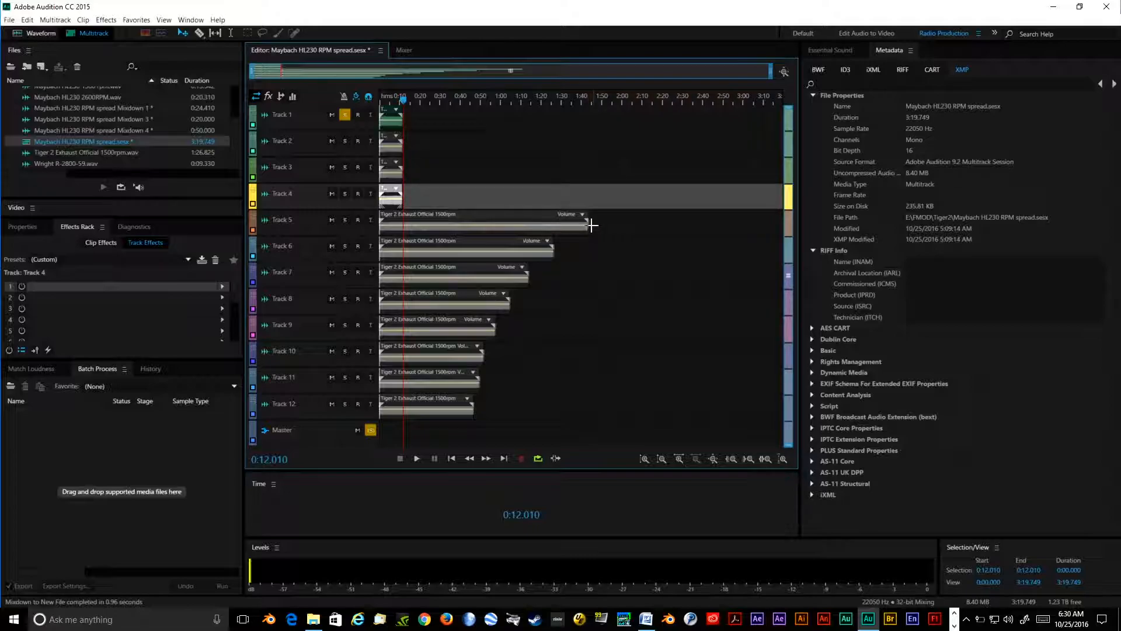
{"action": "left_click", "coordinate": [588, 225]}
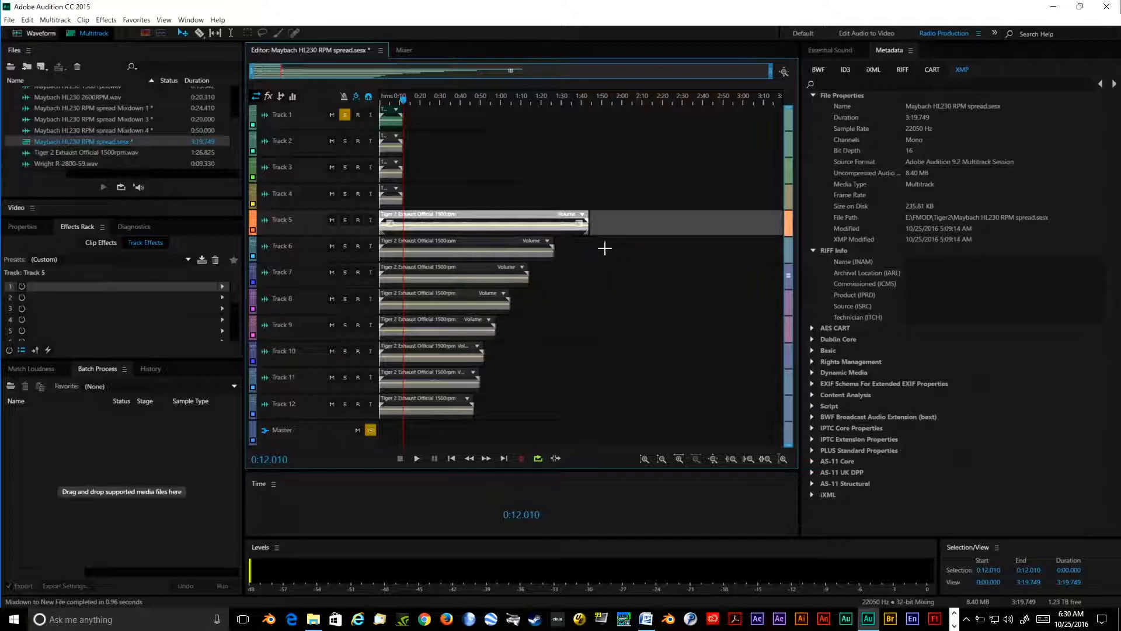
{"action": "left_click_drag", "start_coordinate": [587, 229], "coordinate": [402, 227]}
{"action": "left_click_drag", "start_coordinate": [551, 256], "coordinate": [402, 261]}
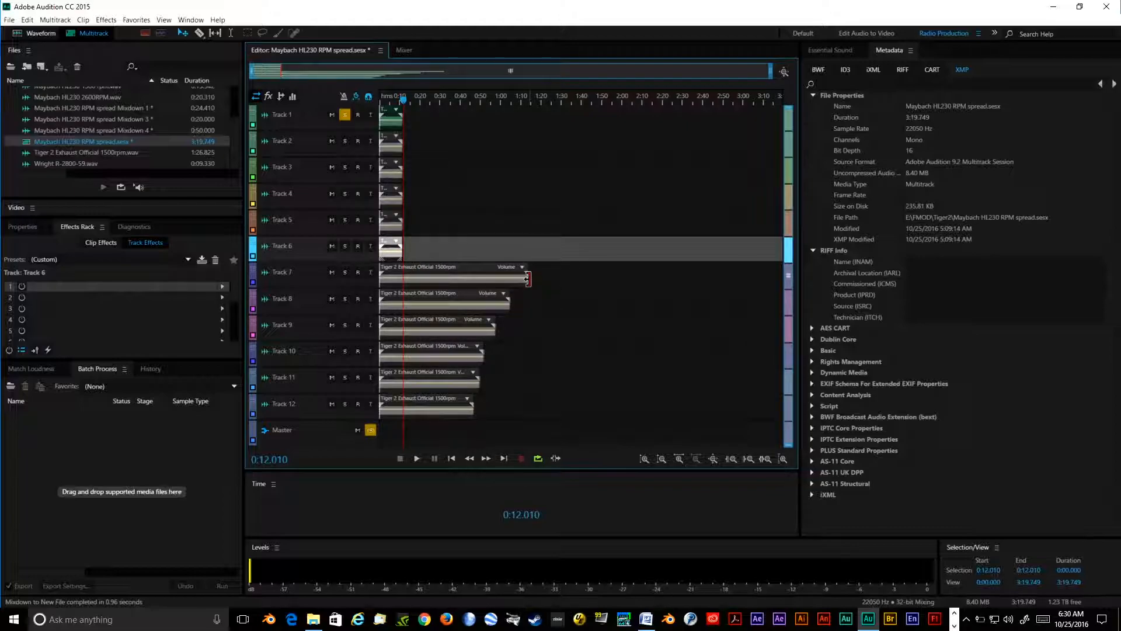
Trim the ends of the clips on Tracks 7 to 12 back to the playhead at 0:12.010
{"action": "left_click", "coordinate": [527, 279]}
{"action": "left_click_drag", "start_coordinate": [427, 286], "coordinate": [582, 308]}
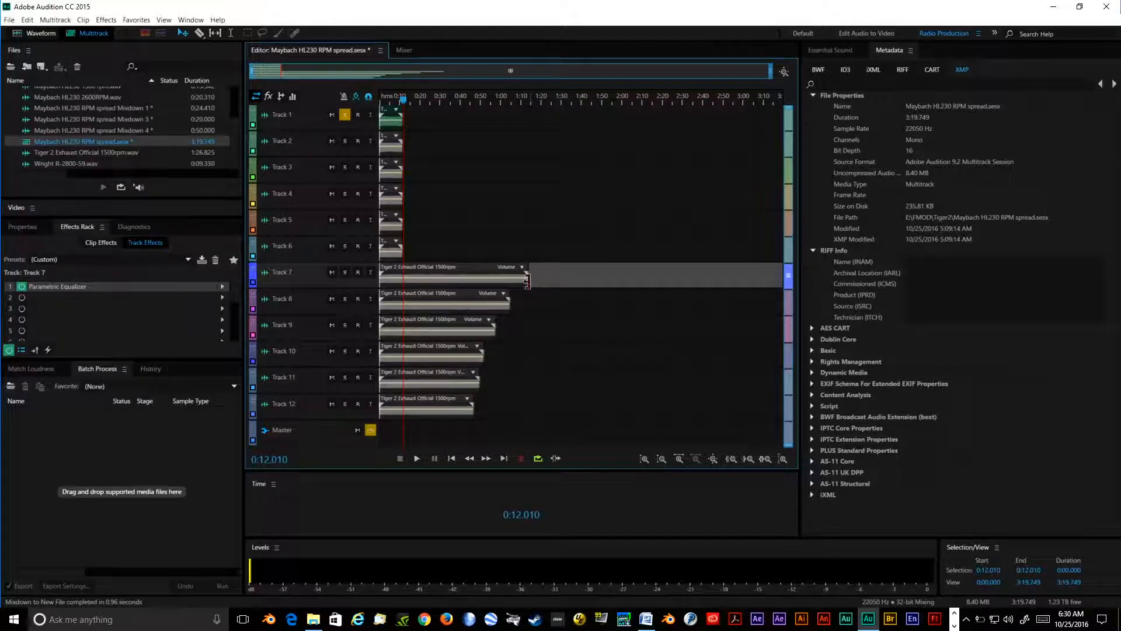
{"action": "left_click_drag", "start_coordinate": [528, 281], "coordinate": [406, 277]}
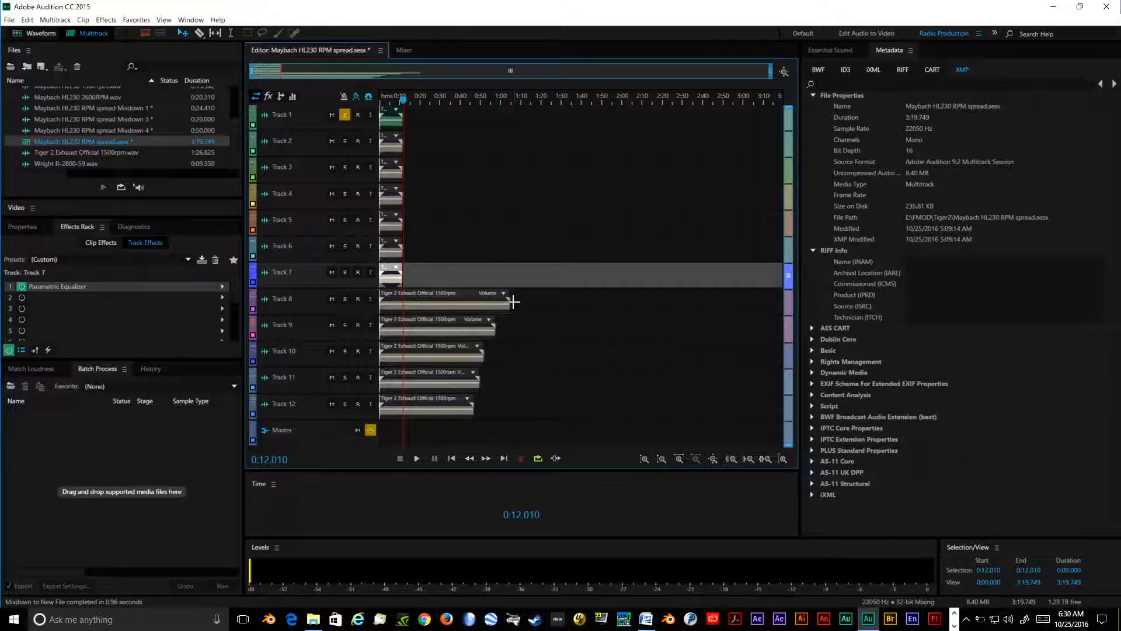
{"action": "left_click_drag", "start_coordinate": [509, 310], "coordinate": [403, 304]}
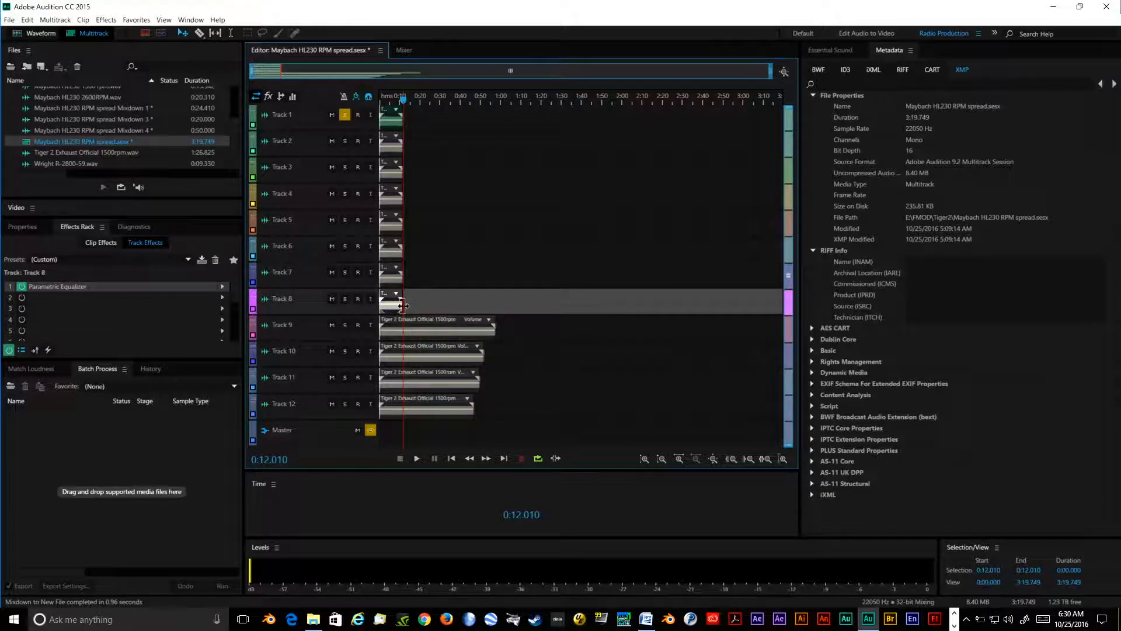
{"action": "left_click", "coordinate": [494, 332]}
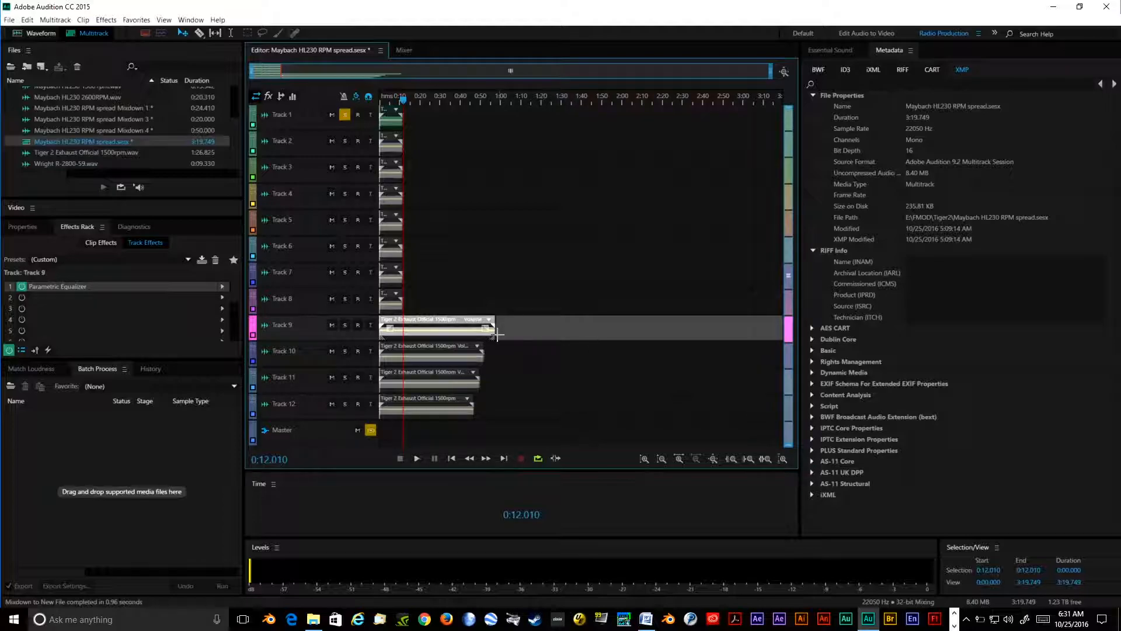
{"action": "left_click_drag", "start_coordinate": [493, 331], "coordinate": [402, 331]}
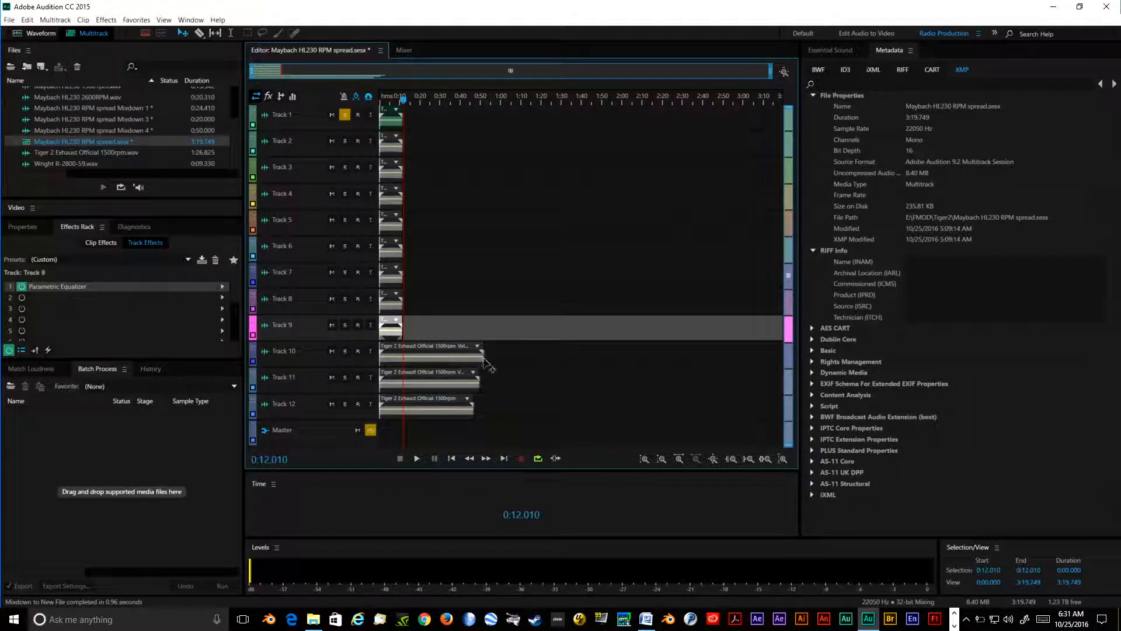
{"action": "left_click_drag", "start_coordinate": [482, 359], "coordinate": [403, 359]}
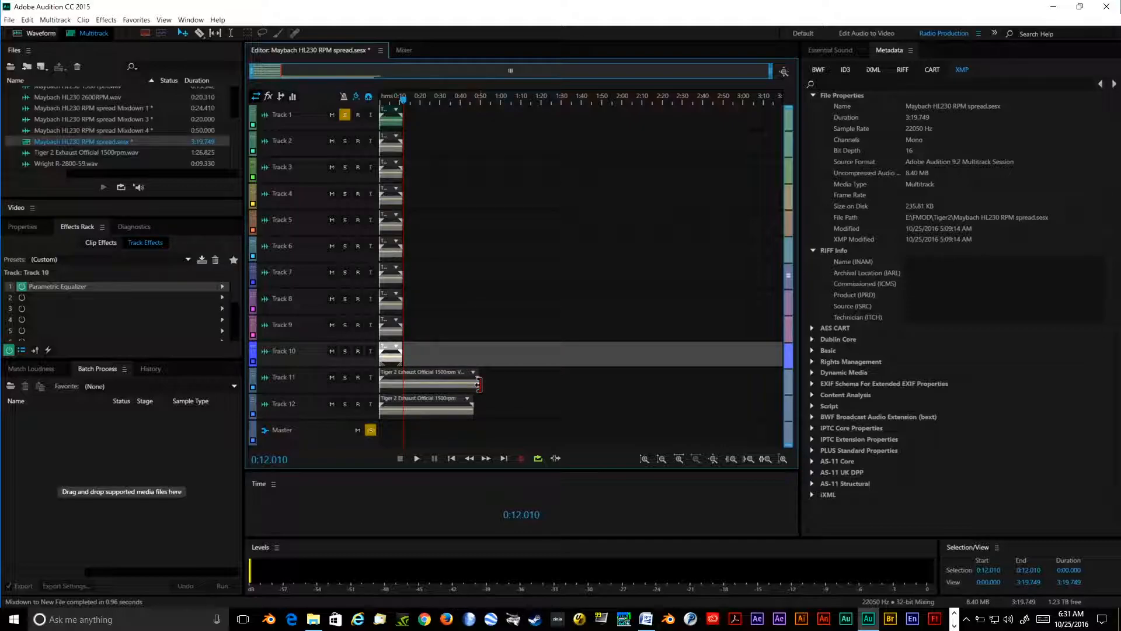
{"action": "left_click", "coordinate": [479, 383]}
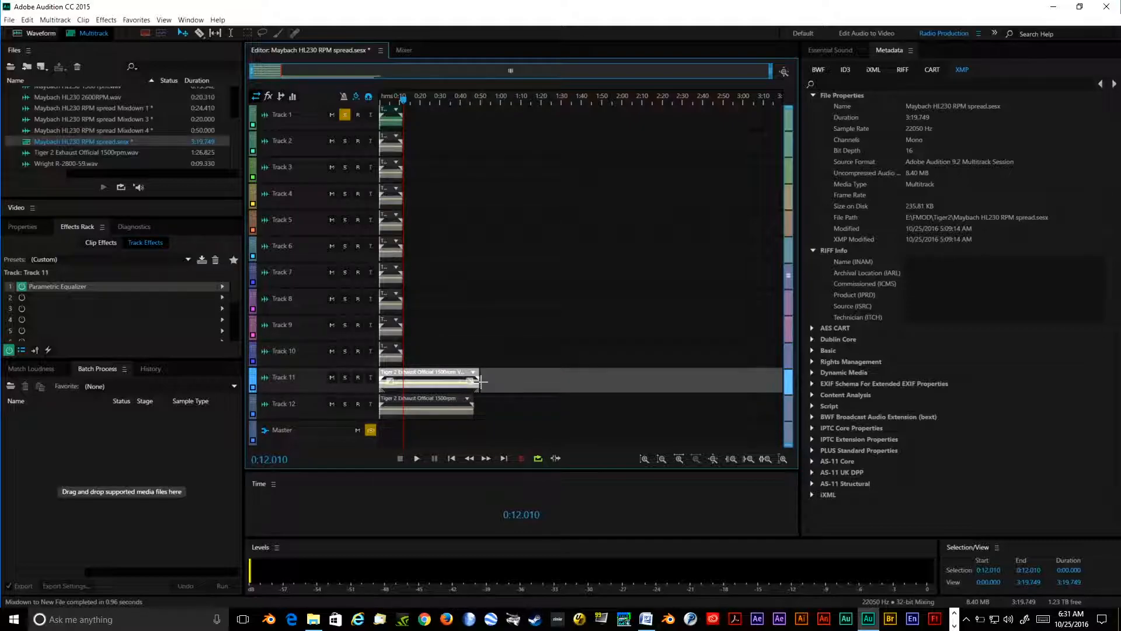
{"action": "left_click_drag", "start_coordinate": [479, 386], "coordinate": [402, 383]}
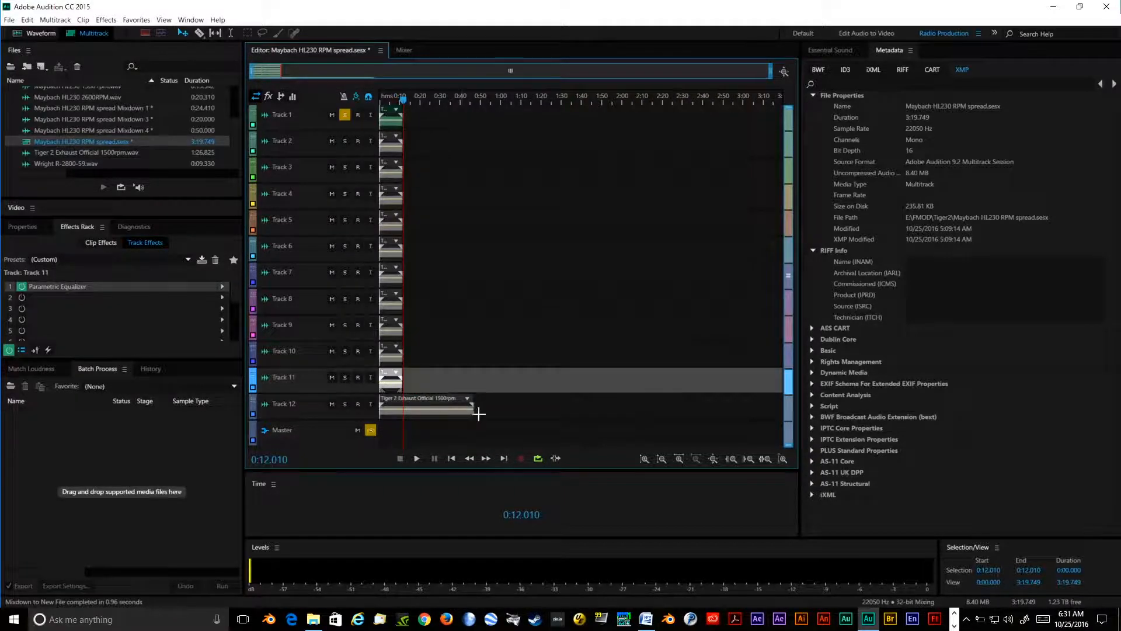
{"action": "left_click_drag", "start_coordinate": [474, 412], "coordinate": [403, 411]}
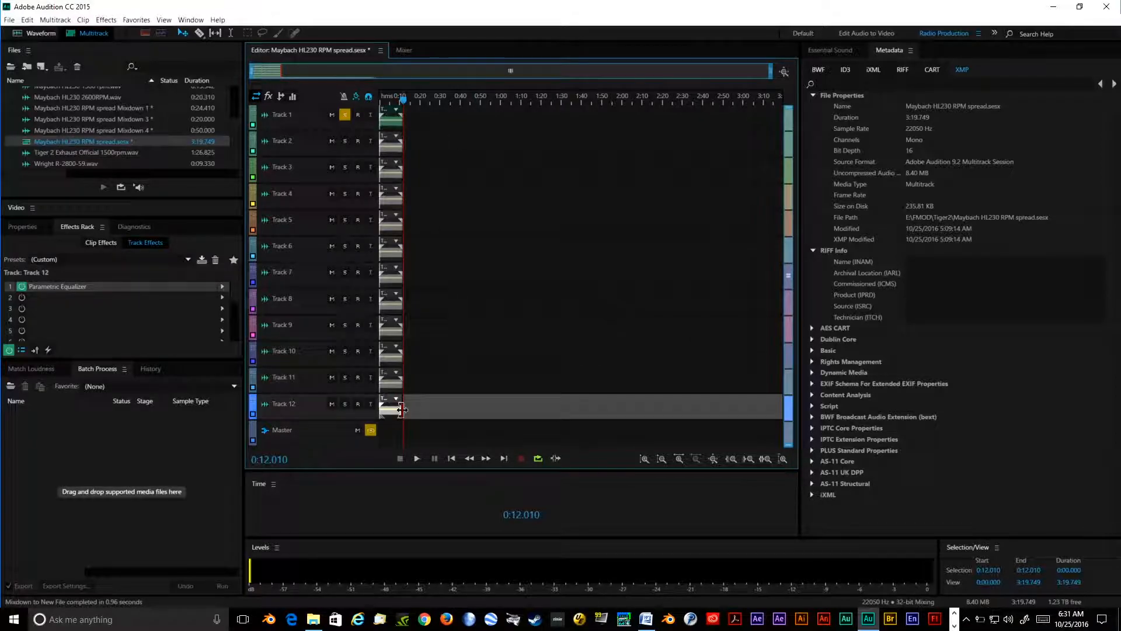
Mix down the entire trimmed twelve-track session to a new file
{"action": "left_click", "coordinate": [783, 71]}
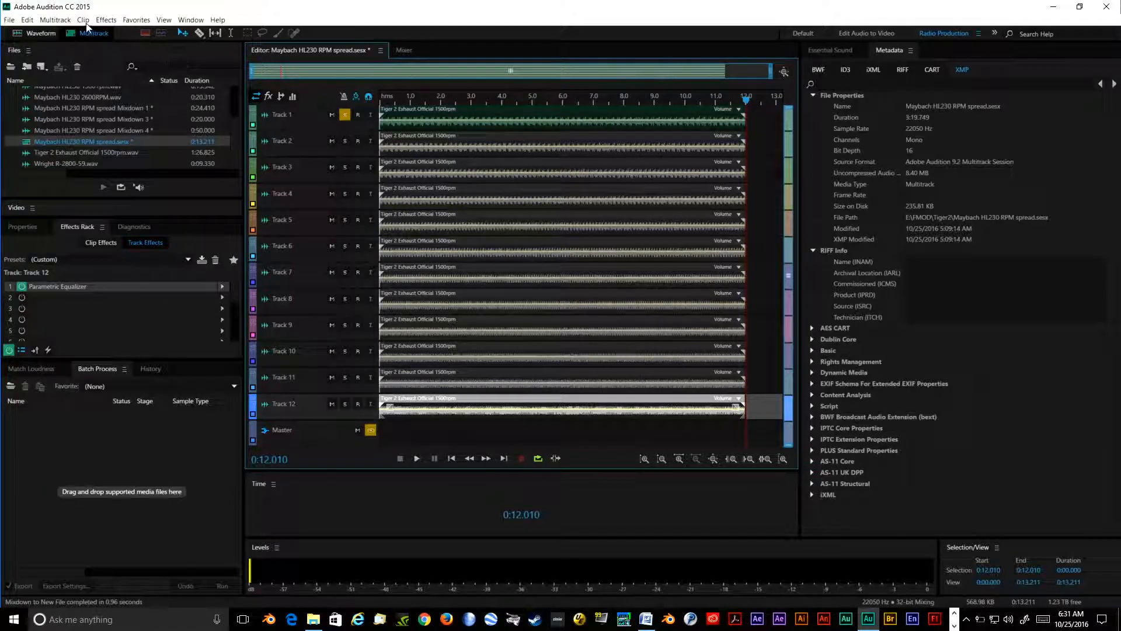
{"action": "left_click", "coordinate": [47, 20]}
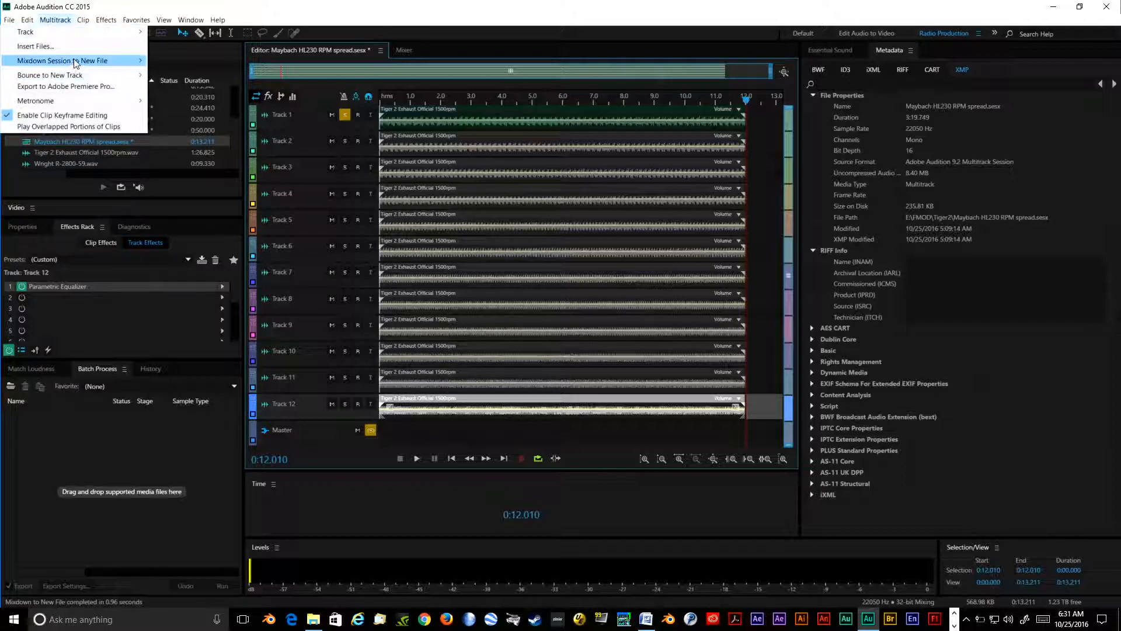
{"action": "mouse_move", "coordinate": [75, 61]}
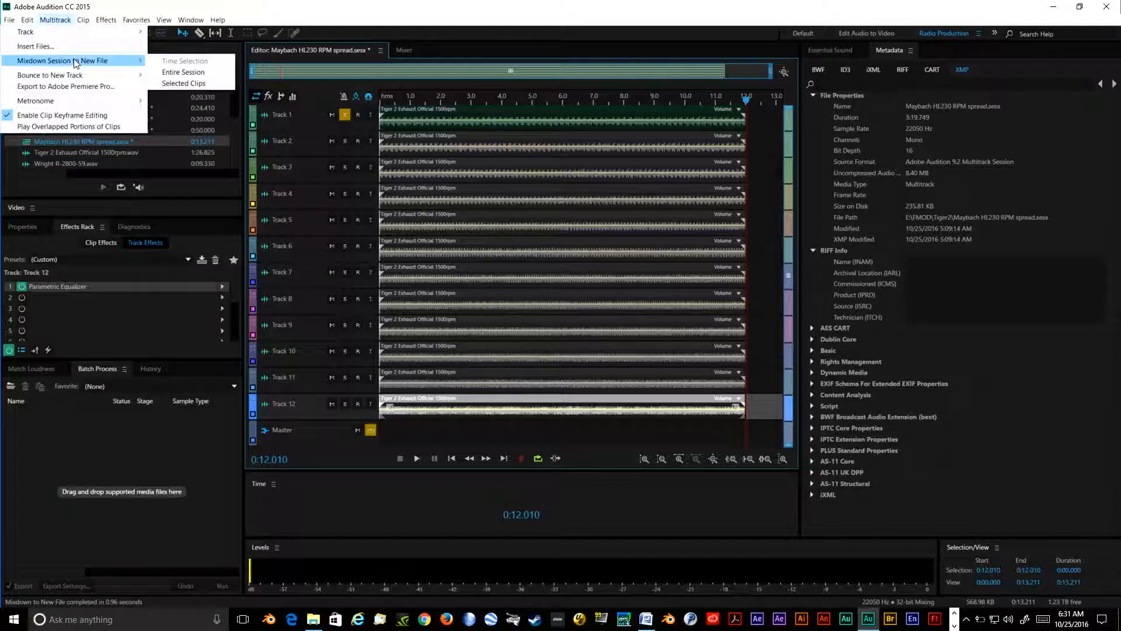
{"action": "left_click", "coordinate": [171, 72]}
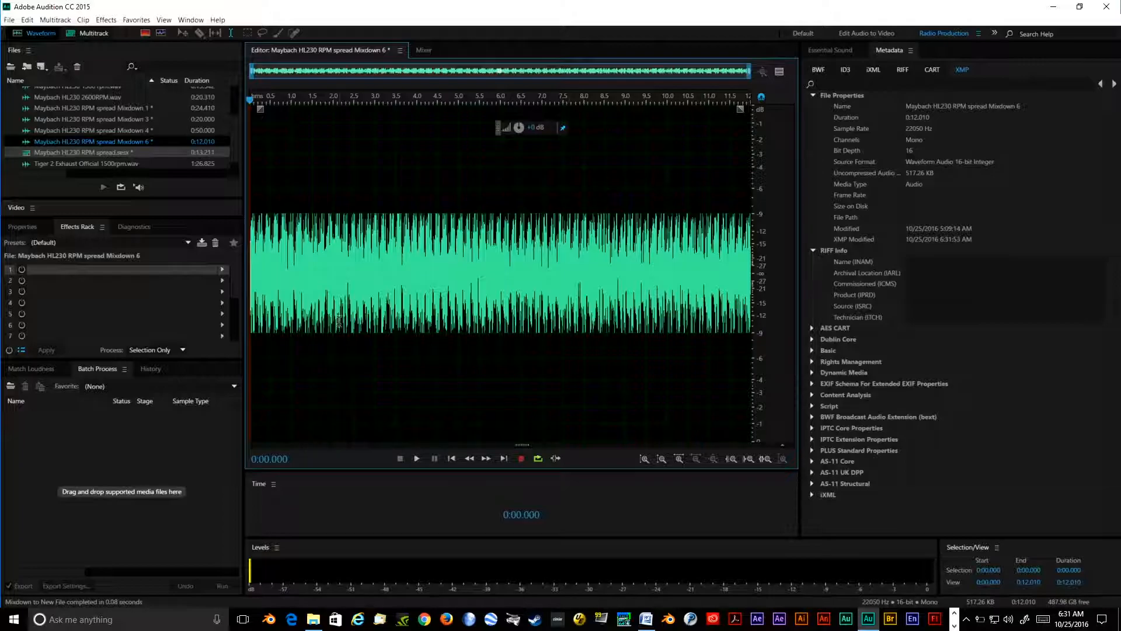
Listen to the first 4 seconds of the new mixdown, and check its loop point by playing from 0:11.000 past the end
{"action": "left_click", "coordinate": [417, 458]}
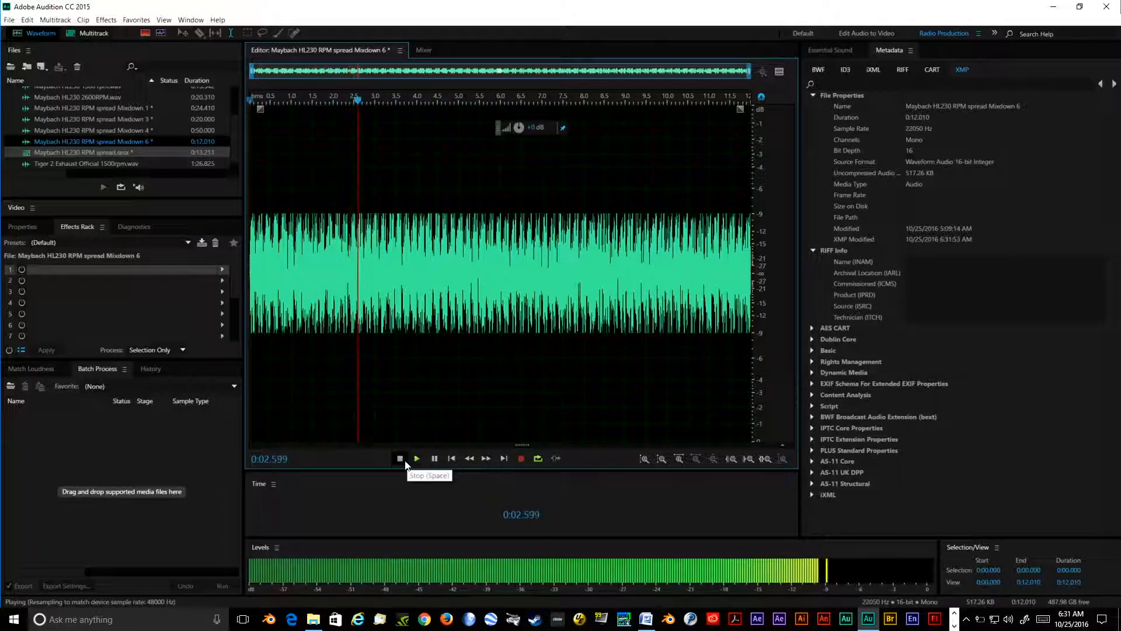
{"action": "left_click", "coordinate": [401, 459]}
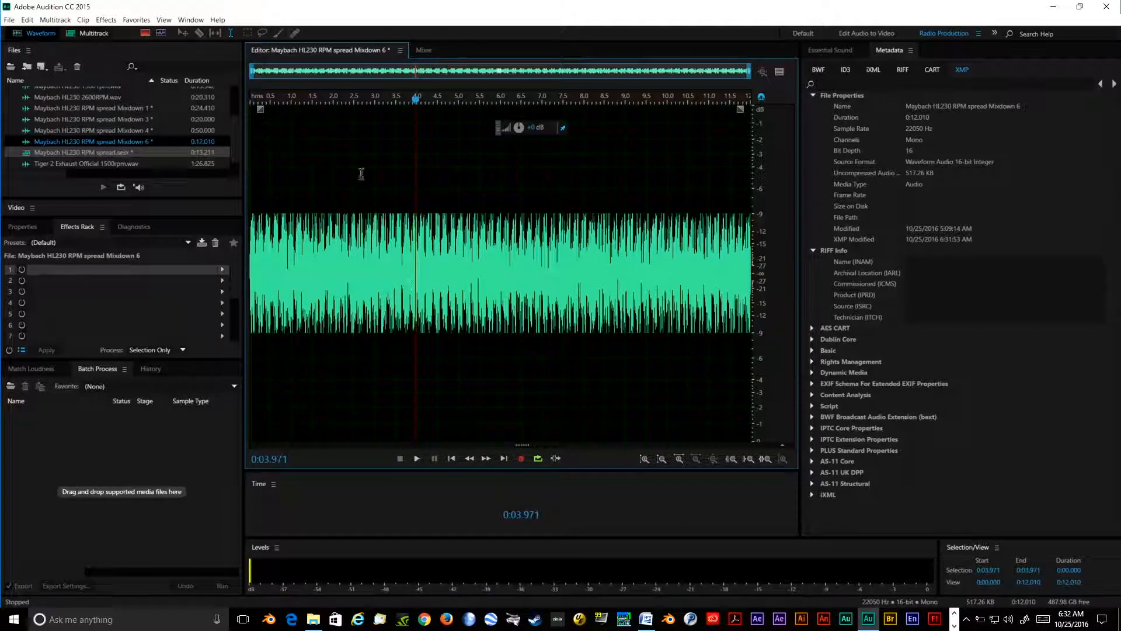
{"action": "left_click_drag", "start_coordinate": [252, 71], "coordinate": [19, 114]}
{"action": "left_click", "coordinate": [711, 200]}
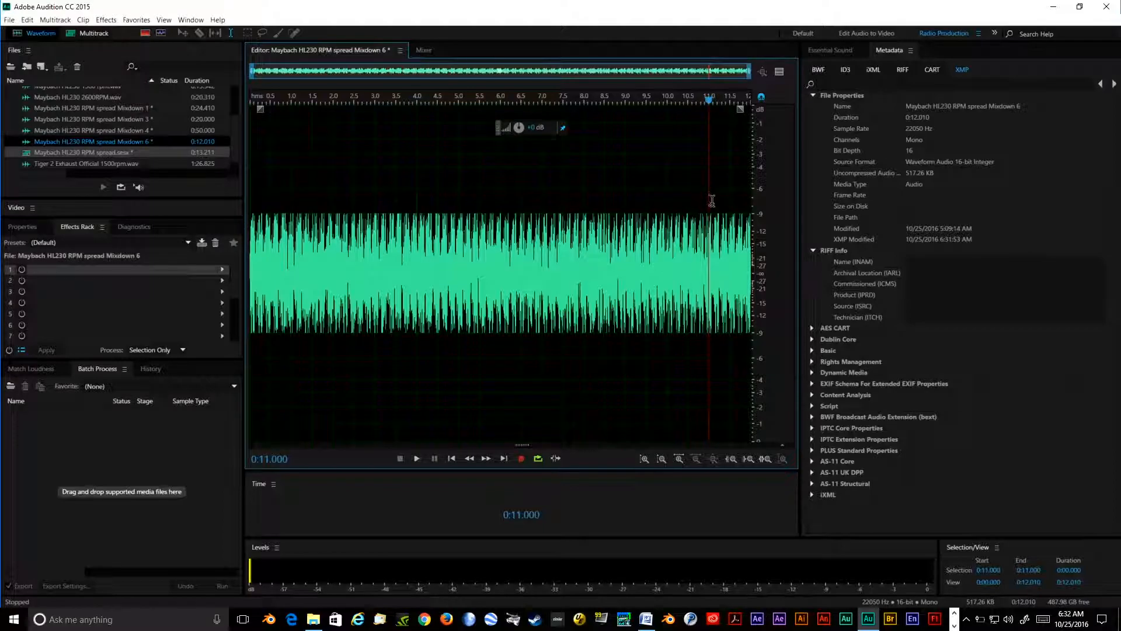
{"action": "left_click", "coordinate": [421, 460]}
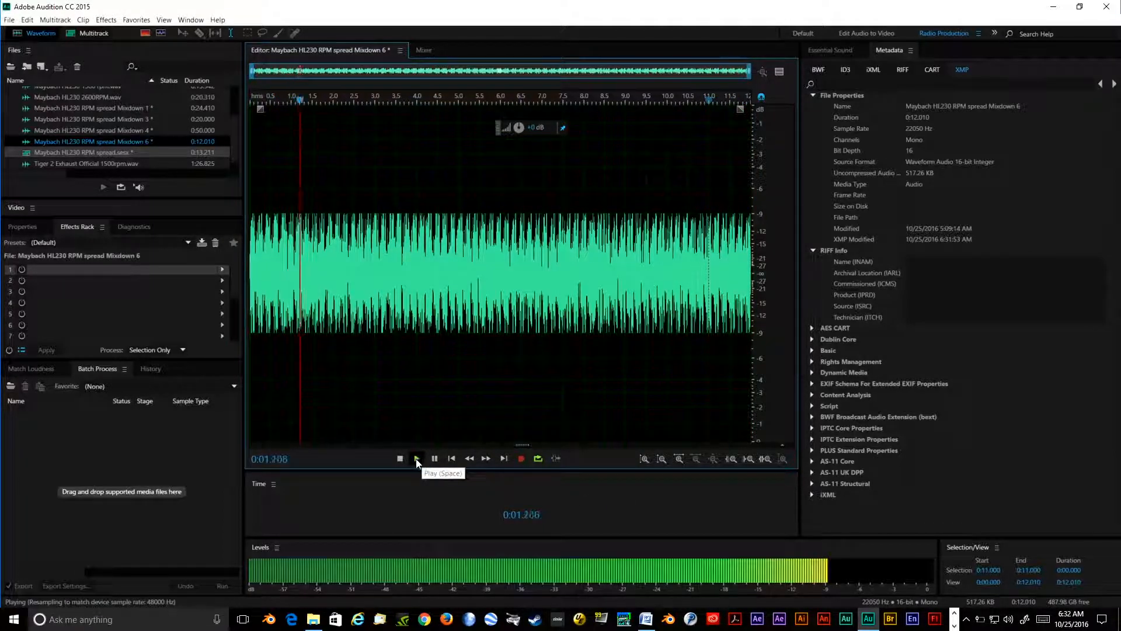
{"action": "left_click", "coordinate": [399, 459]}
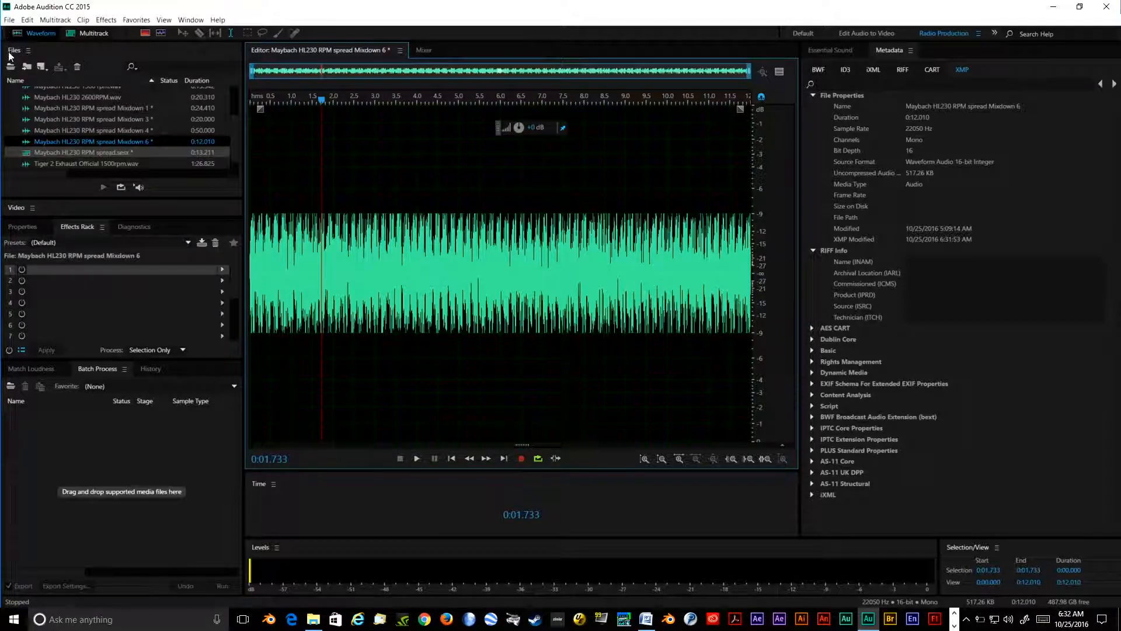
Start saving the mixdown under a new name and create an Exhaust folder inside E:\FMOD\Tiger2
{"action": "left_click", "coordinate": [9, 19]}
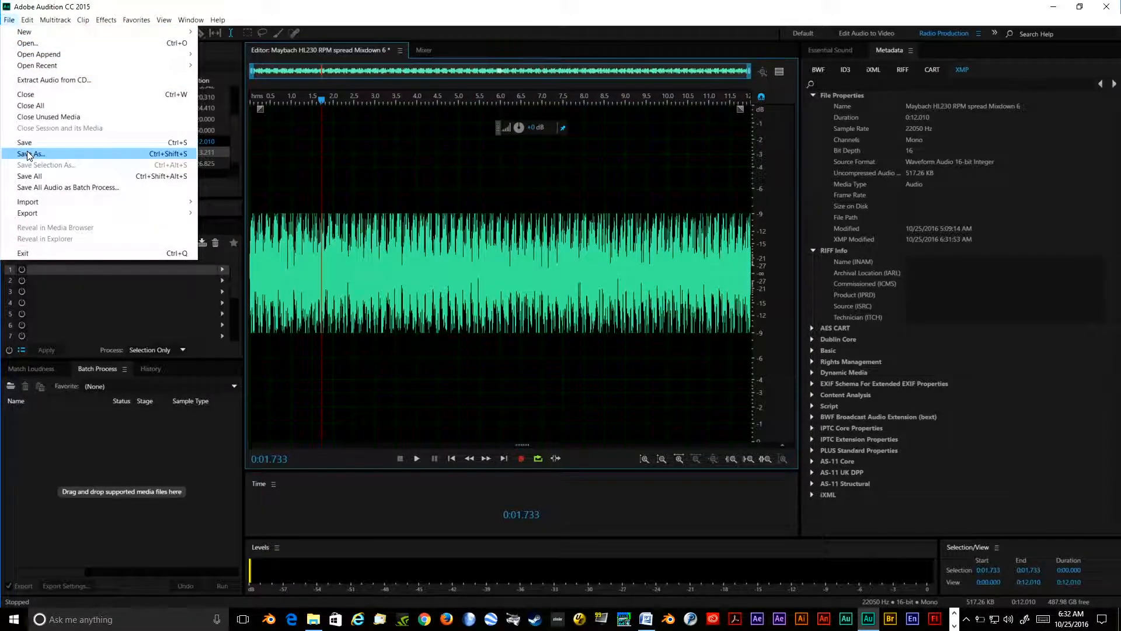
{"action": "left_click", "coordinate": [28, 154]}
{"action": "left_click", "coordinate": [774, 526]}
{"action": "left_click_drag", "start_coordinate": [776, 521], "coordinate": [450, 309]}
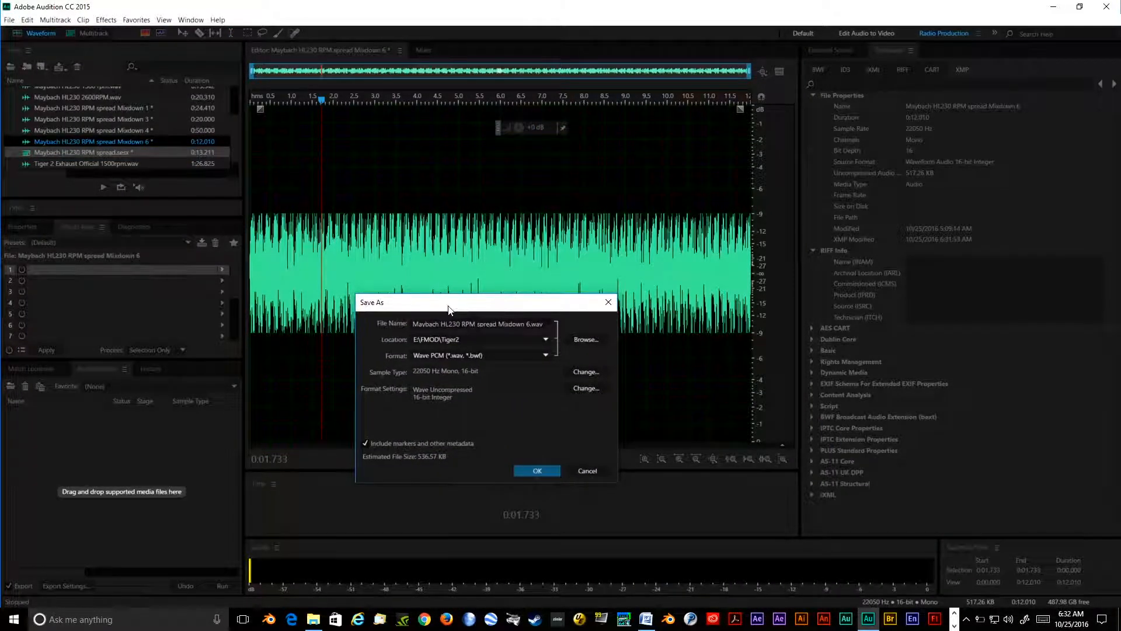
{"action": "left_click", "coordinate": [588, 340]}
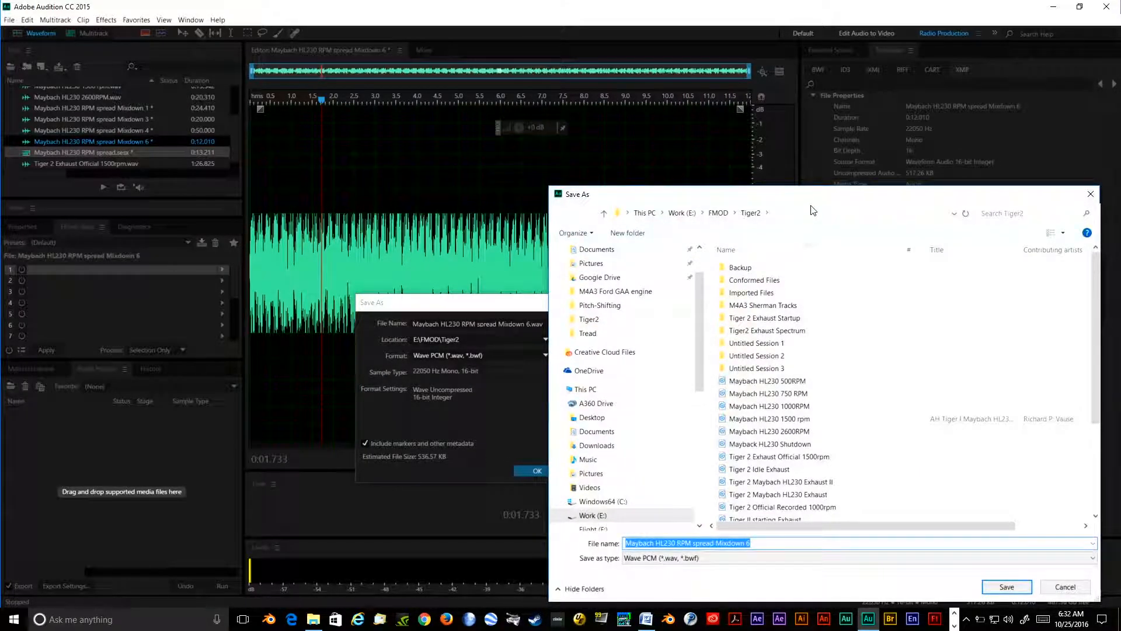
{"action": "left_click_drag", "start_coordinate": [819, 202], "coordinate": [707, 201]}
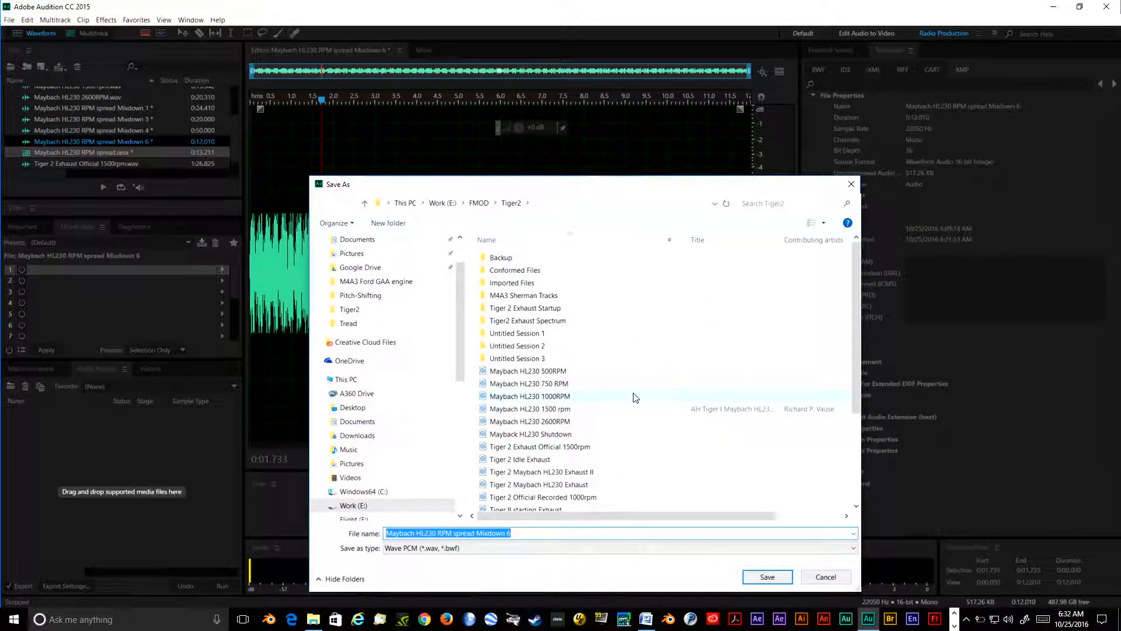
{"action": "left_click", "coordinate": [408, 226]}
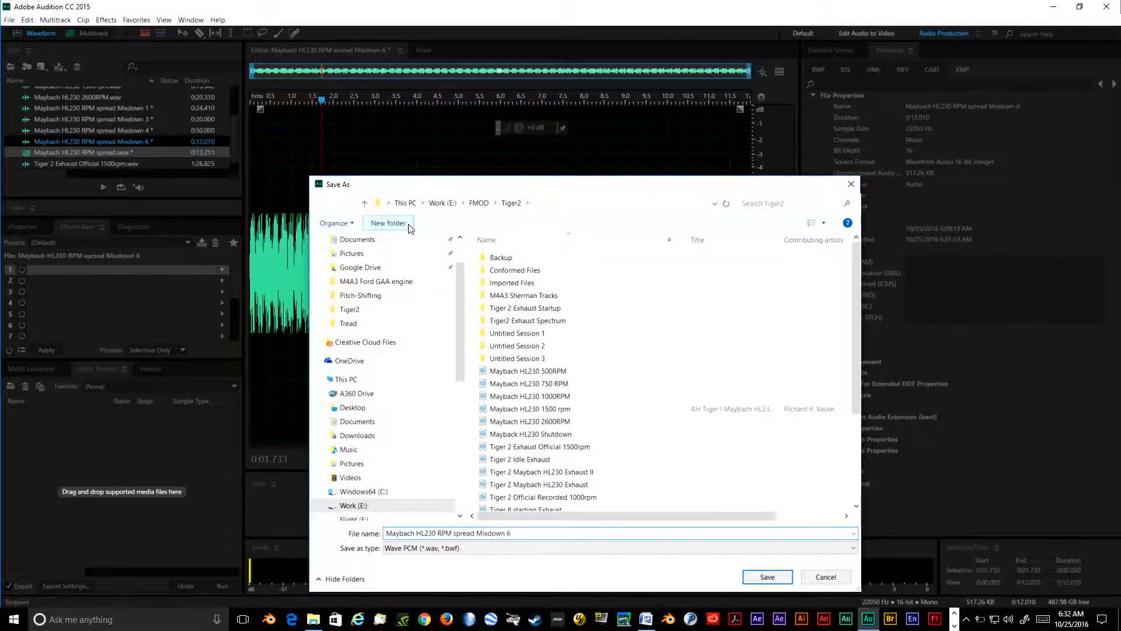
{"action": "type", "text": "Exhaust"}
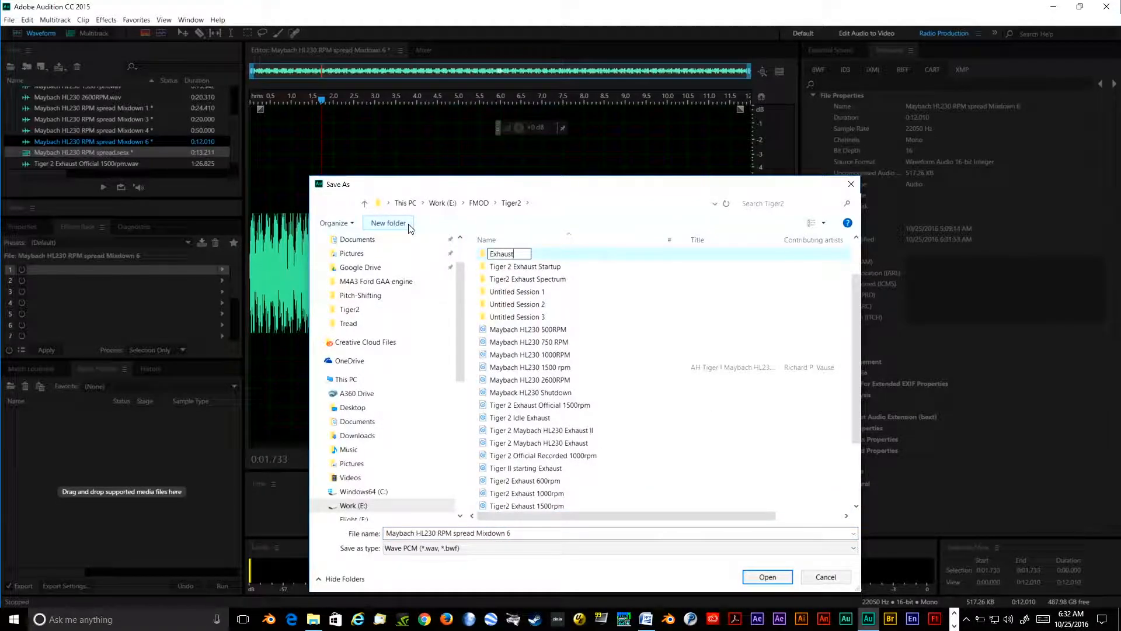
{"action": "key", "text": "Return"}
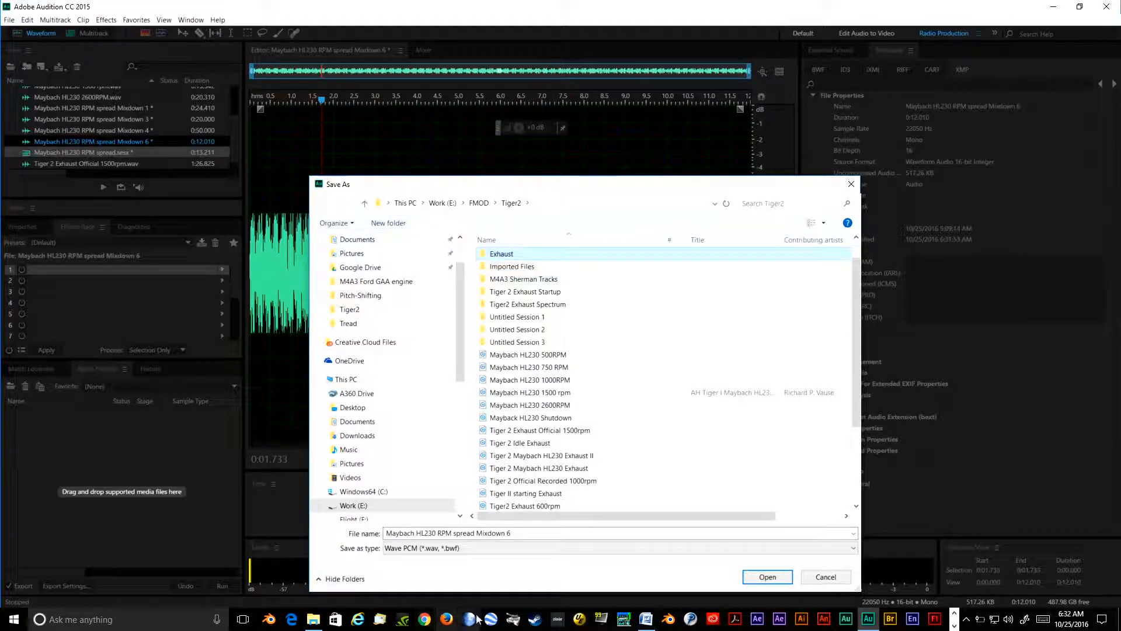
Name the mixdown file Maybach HL230 700RPM as Wave PCM in the Tiger2 folder and accept that name and location
{"action": "left_click", "coordinate": [438, 532]}
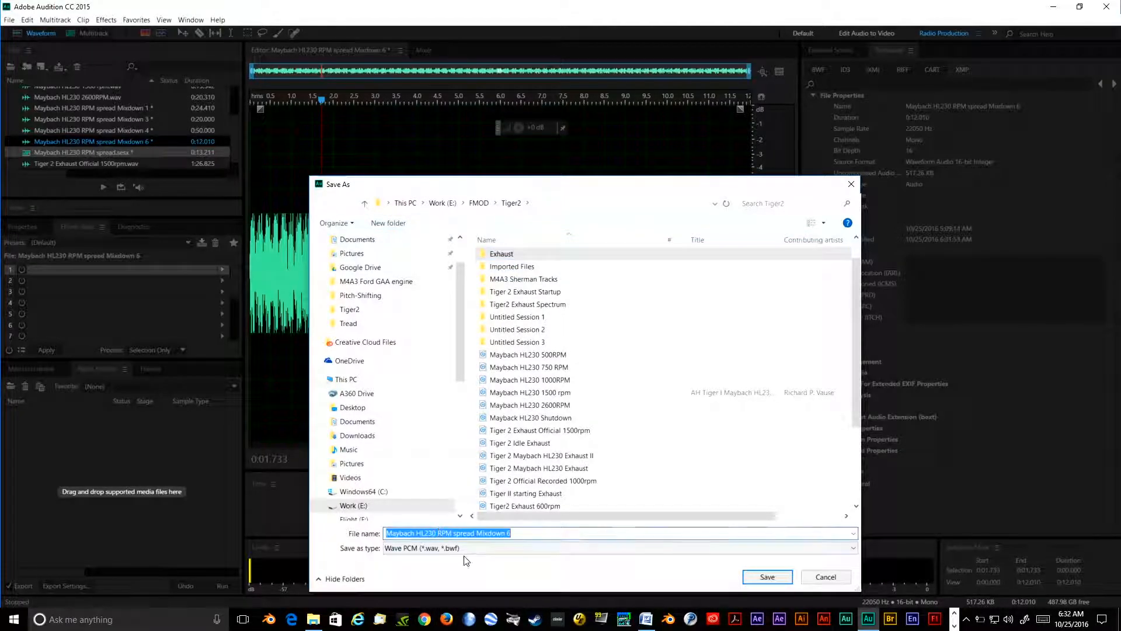
{"action": "left_click", "coordinate": [438, 533]}
{"action": "type", "text": "700"}
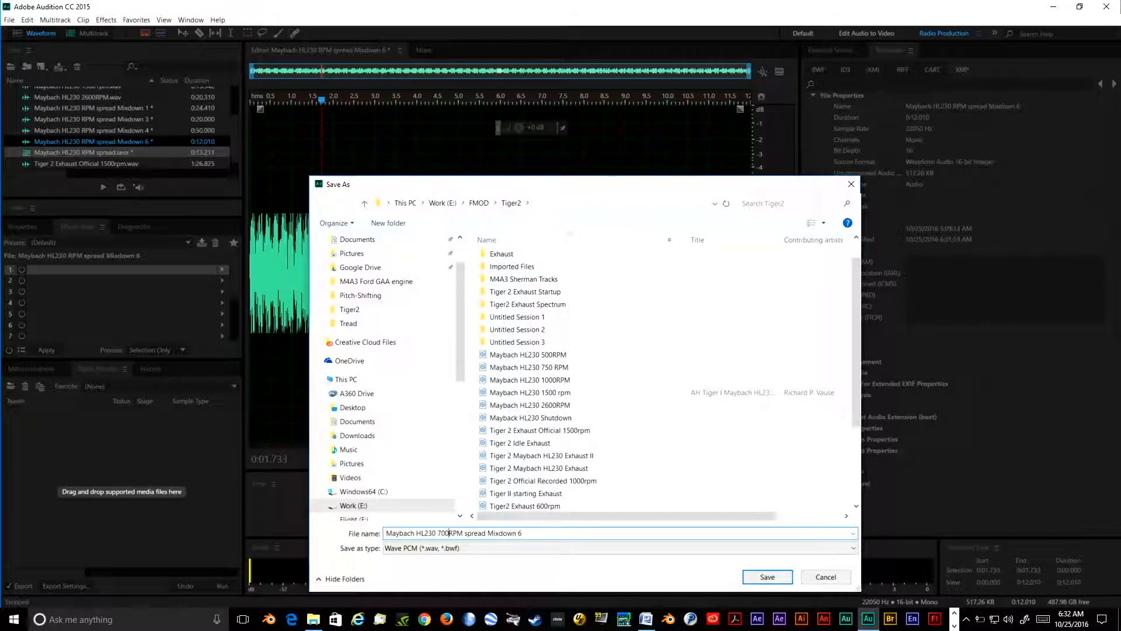
{"action": "key", "text": "Right"}
{"action": "key", "text": "Right"}
{"action": "key", "text": "Right"}
{"action": "key", "text": "Delete"}
{"action": "key", "text": "Delete"}
{"action": "key", "text": "Delete"}
{"action": "key", "text": "Delete"}
{"action": "key", "text": "Delete"}
{"action": "key", "text": "Delete"}
{"action": "key", "text": "Delete"}
{"action": "key", "text": "Delete"}
{"action": "key", "text": "Delete"}
{"action": "key", "text": "Delete"}
{"action": "key", "text": "Delete"}
{"action": "key", "text": "Delete"}
{"action": "key", "text": "Delete"}
{"action": "key", "text": "Delete"}
{"action": "key", "text": "Delete"}
{"action": "key", "text": "Delete"}
{"action": "key", "text": "Delete"}
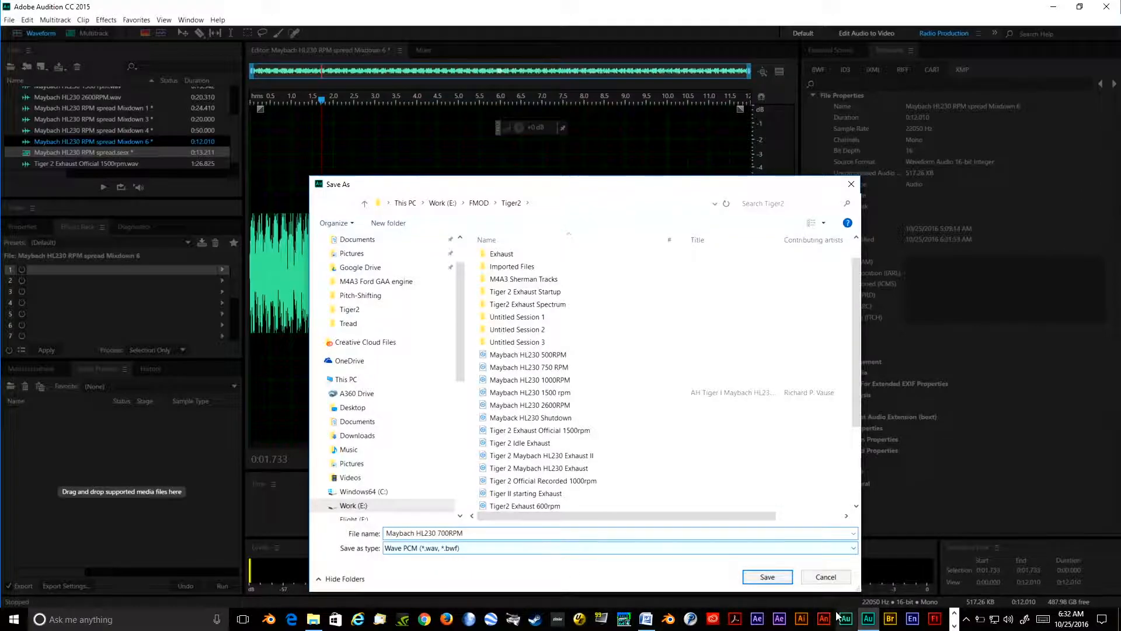
{"action": "left_click", "coordinate": [768, 578]}
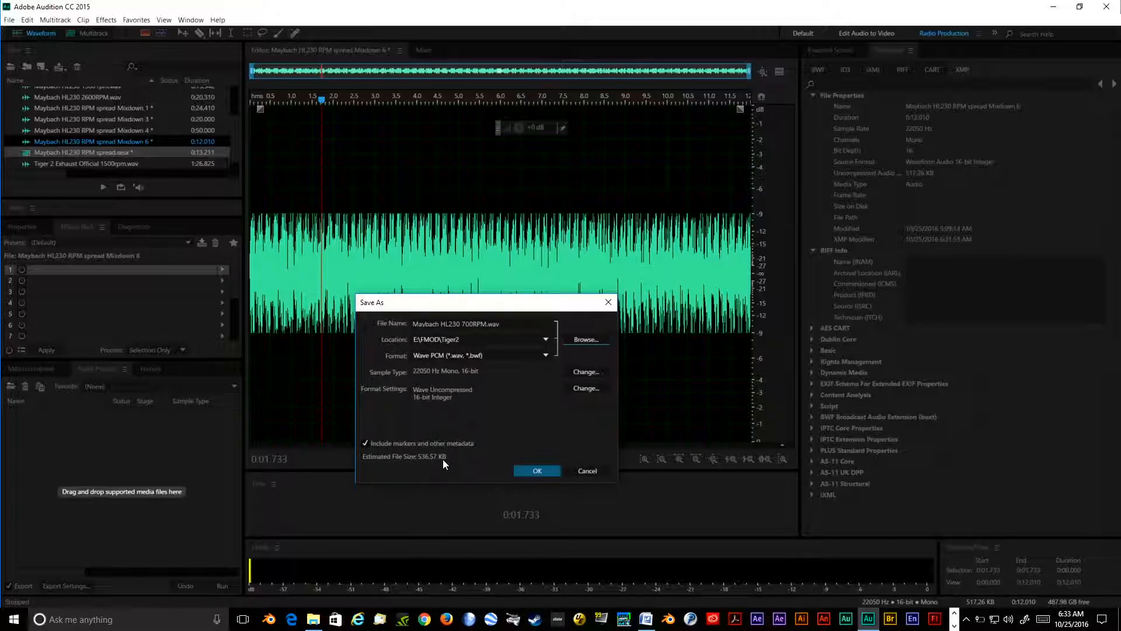
Finish saving the 700RPM file, and mix down the entire RPM spread session with only Track 2 soloed
{"action": "left_click", "coordinate": [536, 471]}
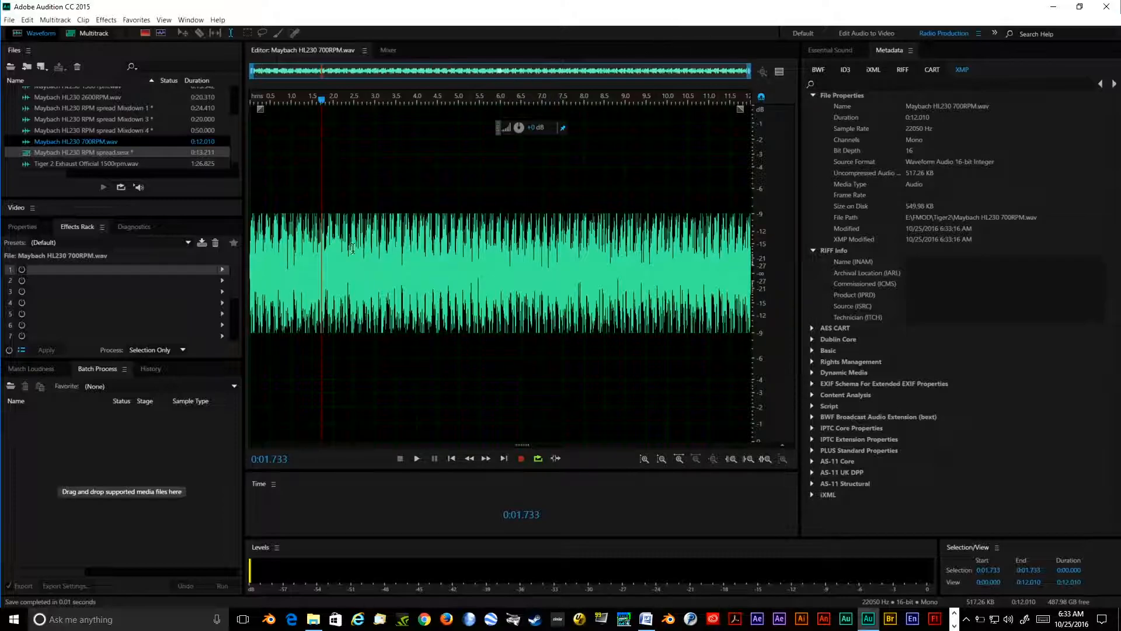
{"action": "double_click", "coordinate": [121, 153]}
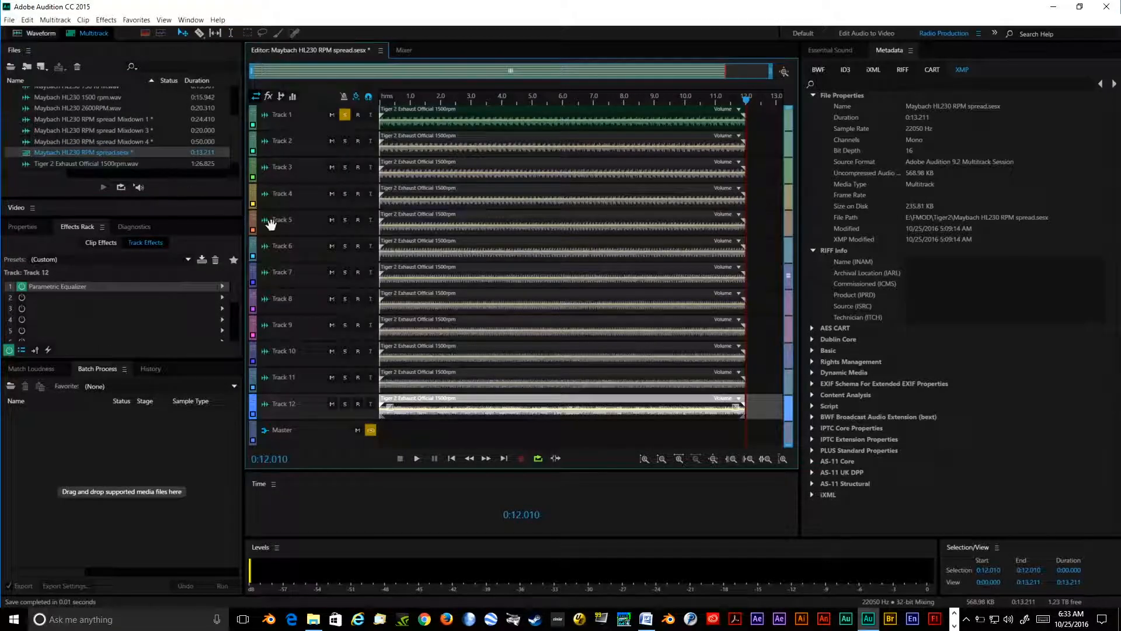
{"action": "left_click", "coordinate": [345, 115]}
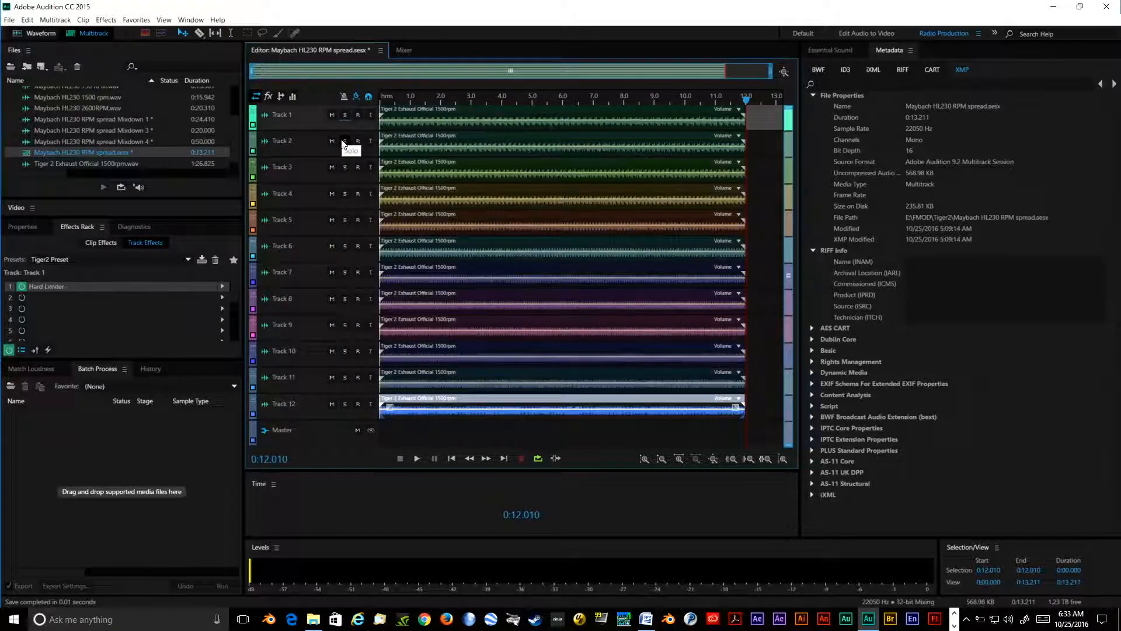
{"action": "left_click", "coordinate": [345, 141]}
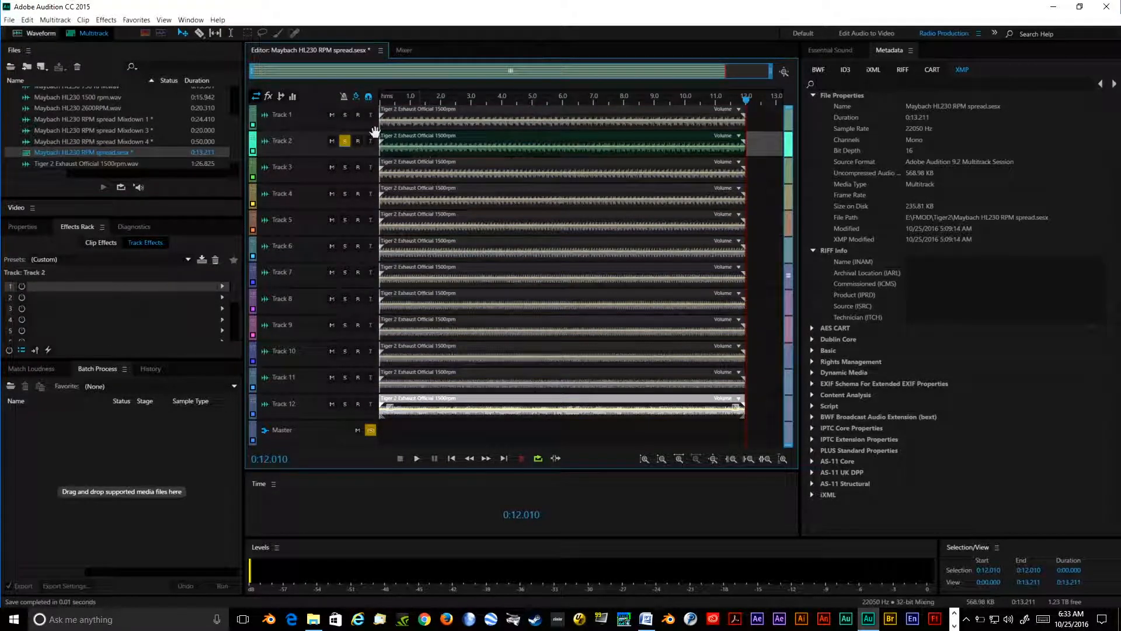
{"action": "left_click", "coordinate": [56, 20]}
{"action": "mouse_move", "coordinate": [134, 60]}
{"action": "left_click", "coordinate": [169, 68]}
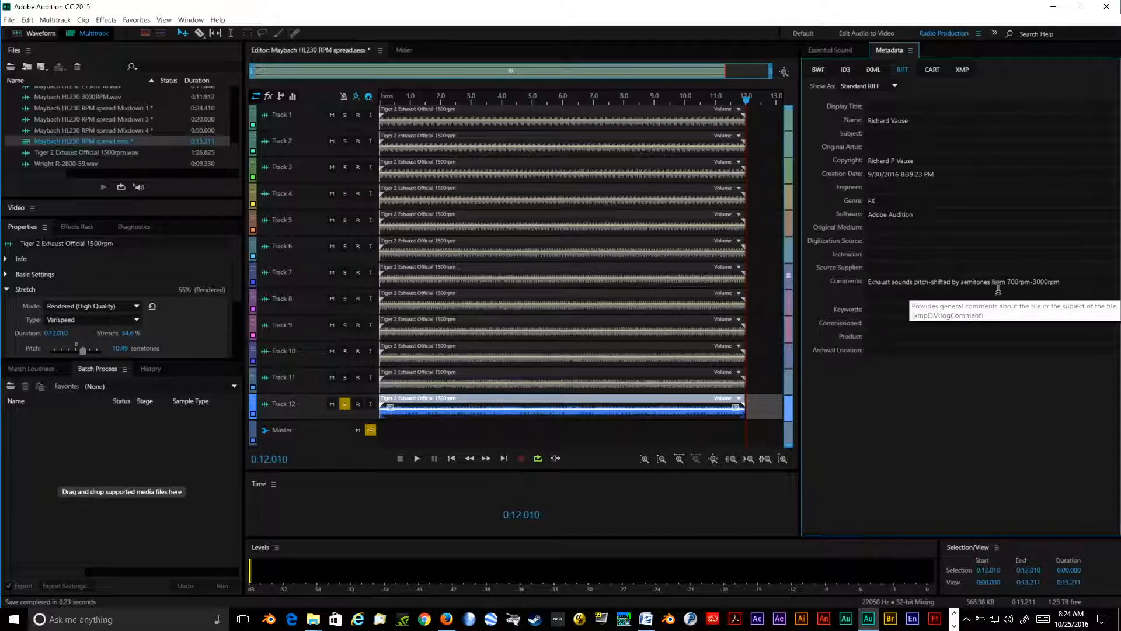
Save the RPM spread multitrack session, minimize its window and line up the two Exhaust folder windows side by side
{"action": "left_click", "coordinate": [8, 20]}
{"action": "left_click", "coordinate": [66, 142]}
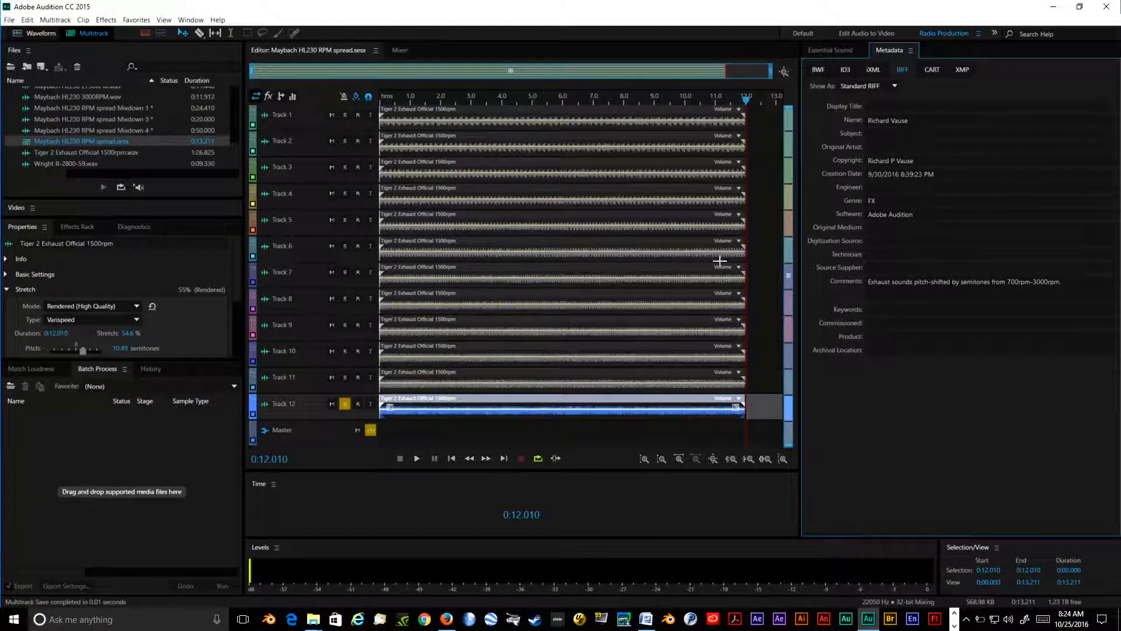
{"action": "left_click", "coordinate": [1058, 7]}
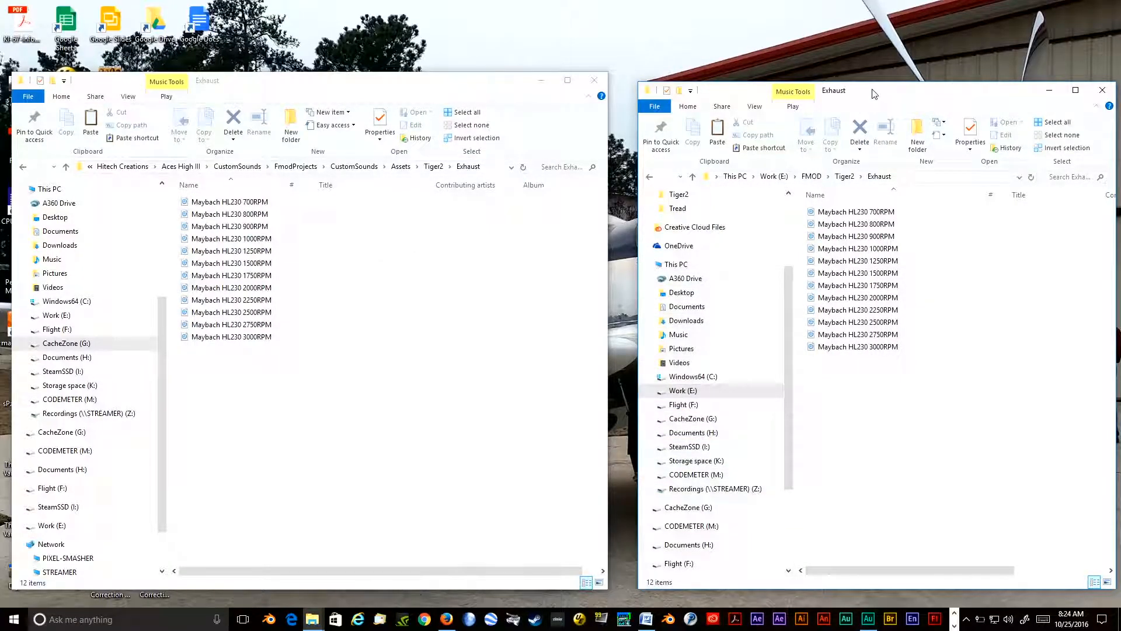
{"action": "left_click_drag", "start_coordinate": [875, 94], "coordinate": [854, 83]}
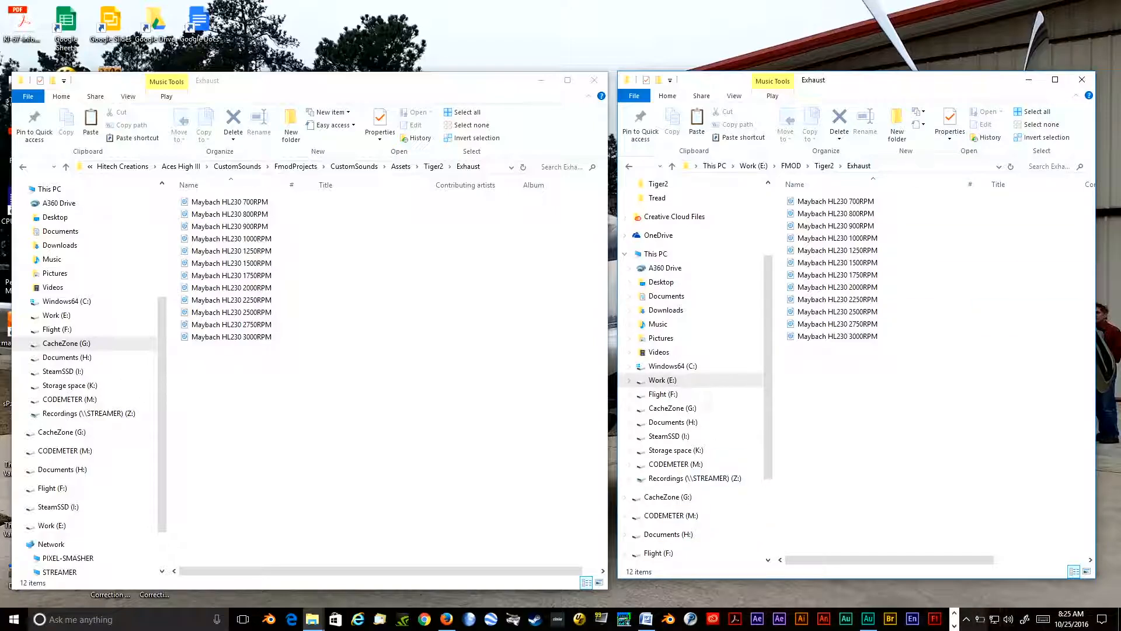
Switch to FMOD Studio and import the new audio files of the Exhaust folder under Tiger2
{"action": "left_click", "coordinate": [954, 626]}
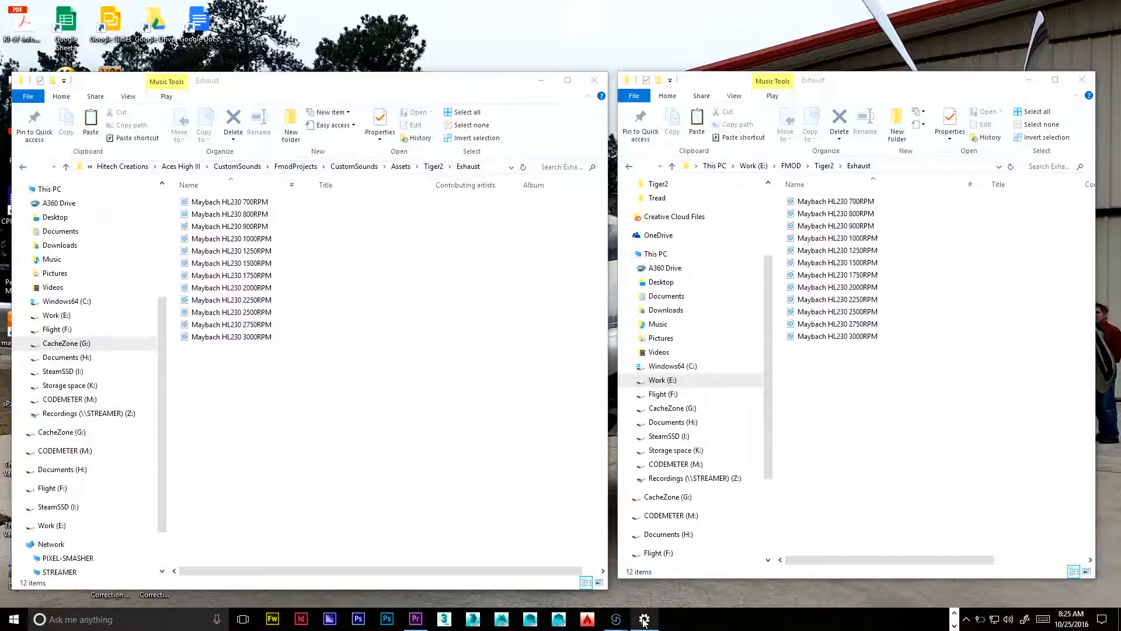
{"action": "mouse_move", "coordinate": [616, 619]}
{"action": "left_click", "coordinate": [657, 591]}
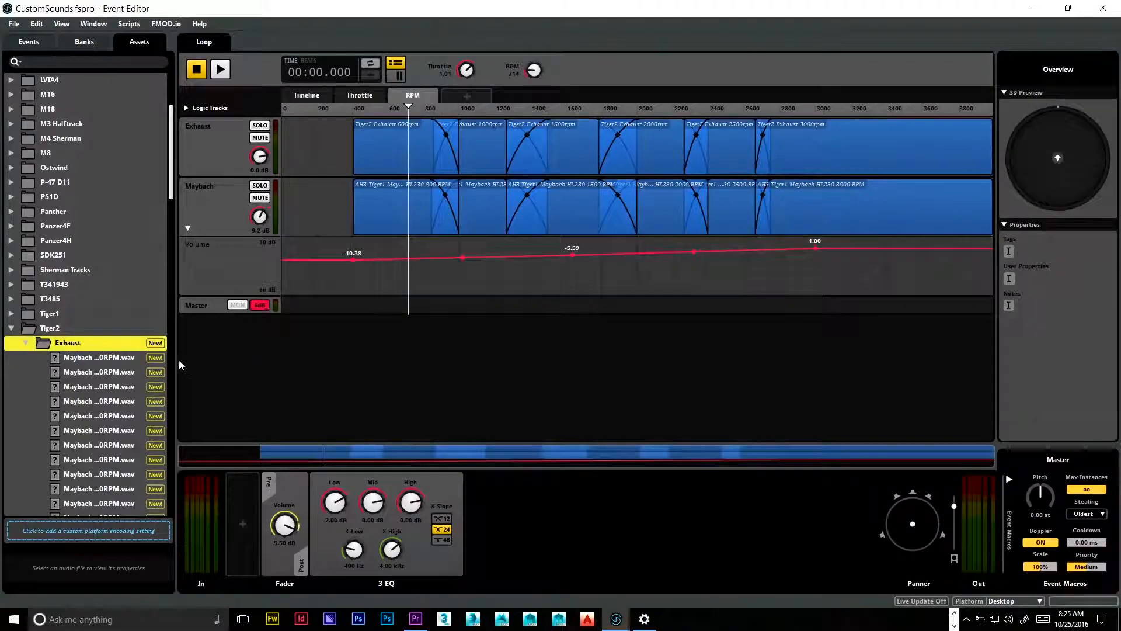
{"action": "scroll", "coordinate": [132, 259], "scroll_direction": "down", "scroll_amount": 3}
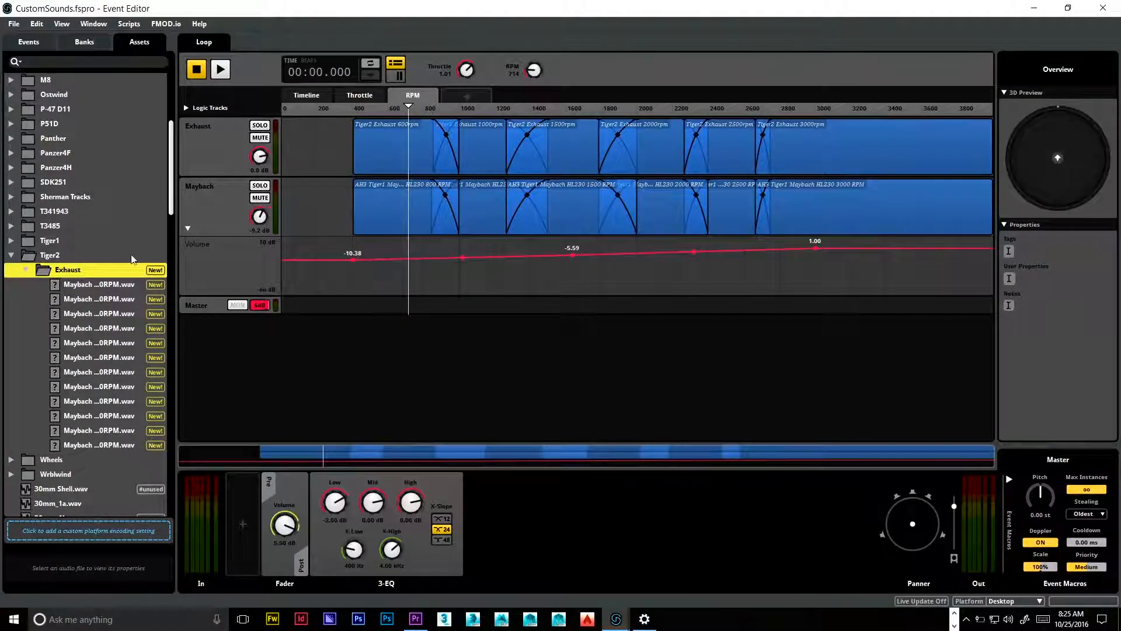
{"action": "right_click", "coordinate": [62, 268]}
{"action": "left_click", "coordinate": [83, 287]}
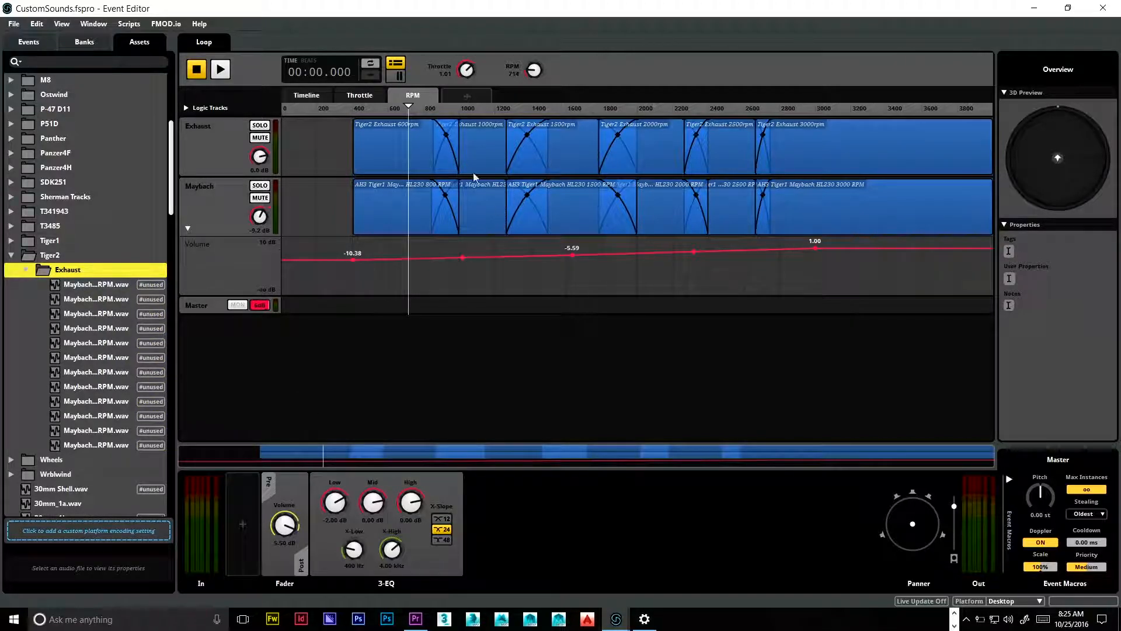
Delete the six old Tiger2 Exhaust sounds, 600rpm to 3000rpm, from the Exhaust track on the RPM parameter
{"action": "left_click", "coordinate": [385, 143]}
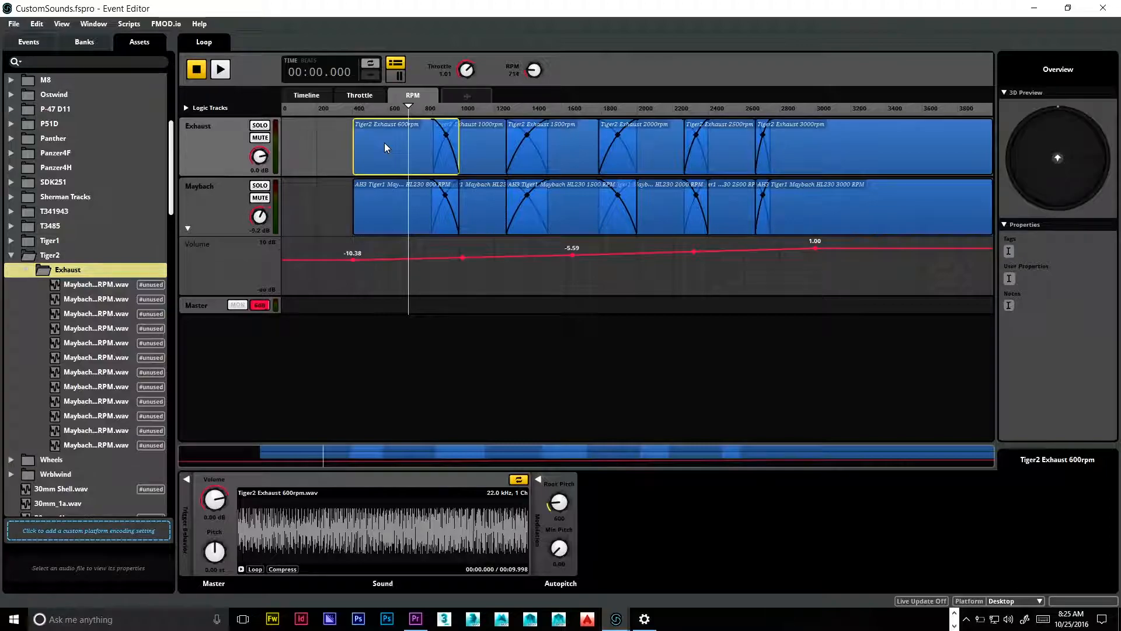
{"action": "key", "text": "Delete"}
{"action": "left_click", "coordinate": [449, 154]}
{"action": "key", "text": "Delete"}
{"action": "left_click", "coordinate": [543, 158]}
{"action": "key", "text": "Delete"}
{"action": "left_click", "coordinate": [633, 155]}
{"action": "key", "text": "Delete"}
{"action": "left_click", "coordinate": [730, 149]}
{"action": "key", "text": "Delete"}
{"action": "left_click", "coordinate": [814, 152]}
{"action": "key", "text": "Delete"}
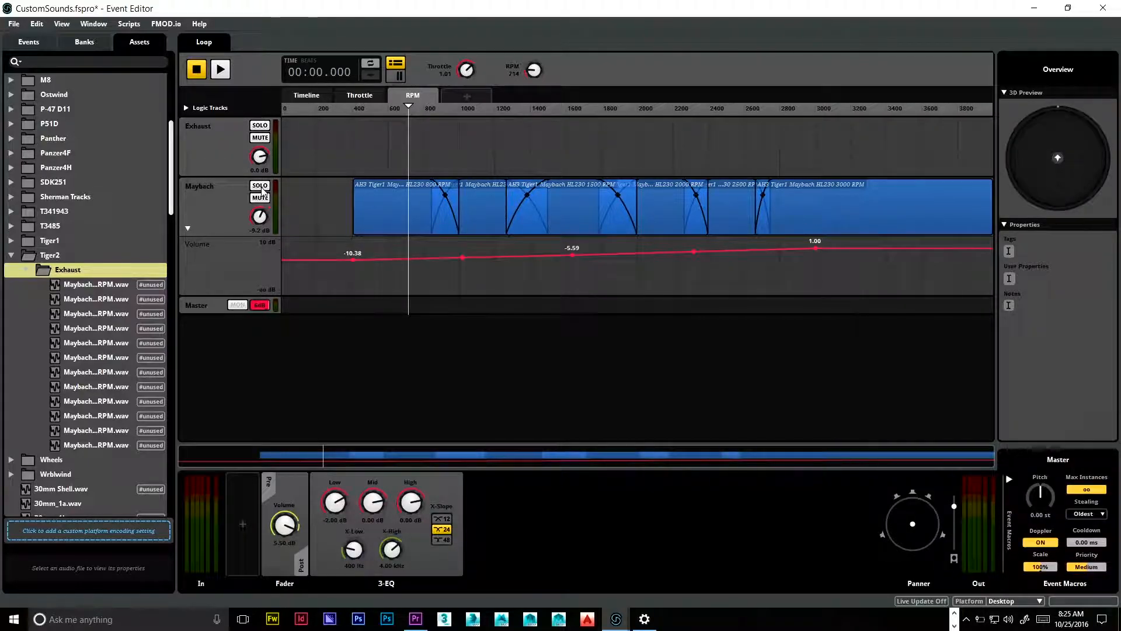
Solo the Exhaust track, widen the asset list and add Maybach HL230 700RPM.wav to the track from about 480 to 860 RPM
{"action": "left_click", "coordinate": [260, 126]}
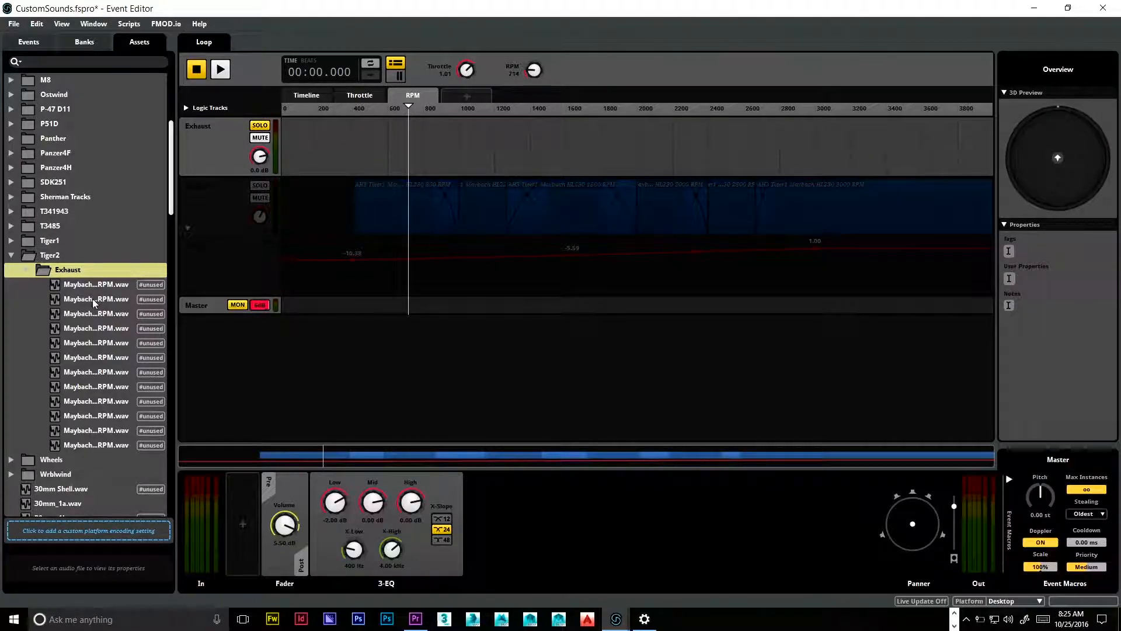
{"action": "left_click_drag", "start_coordinate": [177, 257], "coordinate": [273, 264]}
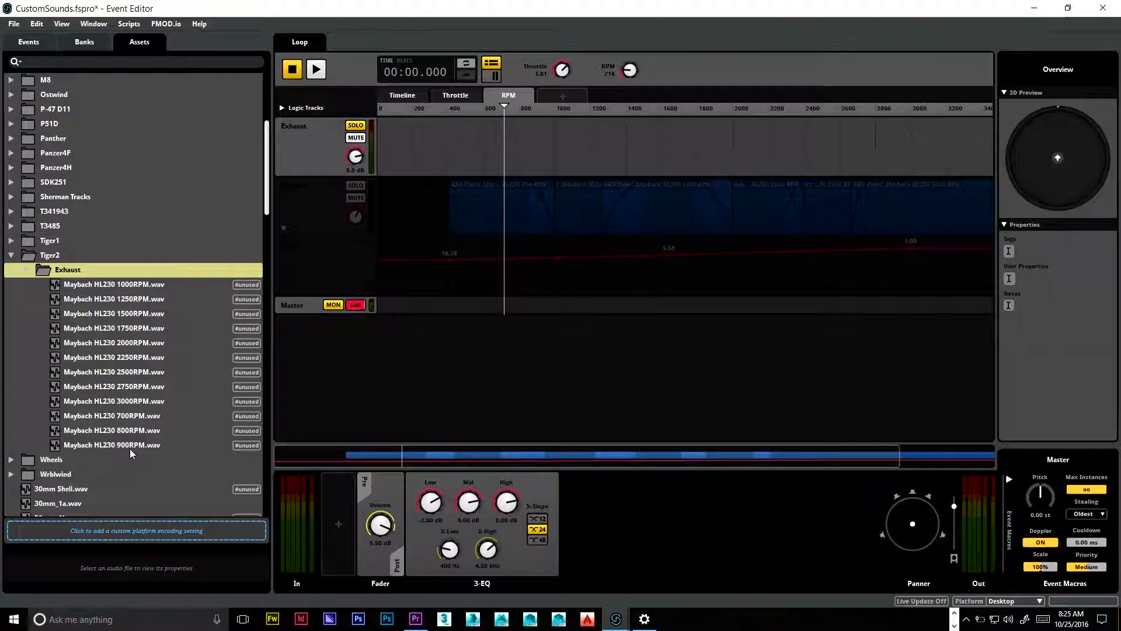
{"action": "left_click_drag", "start_coordinate": [68, 269], "coordinate": [469, 147]}
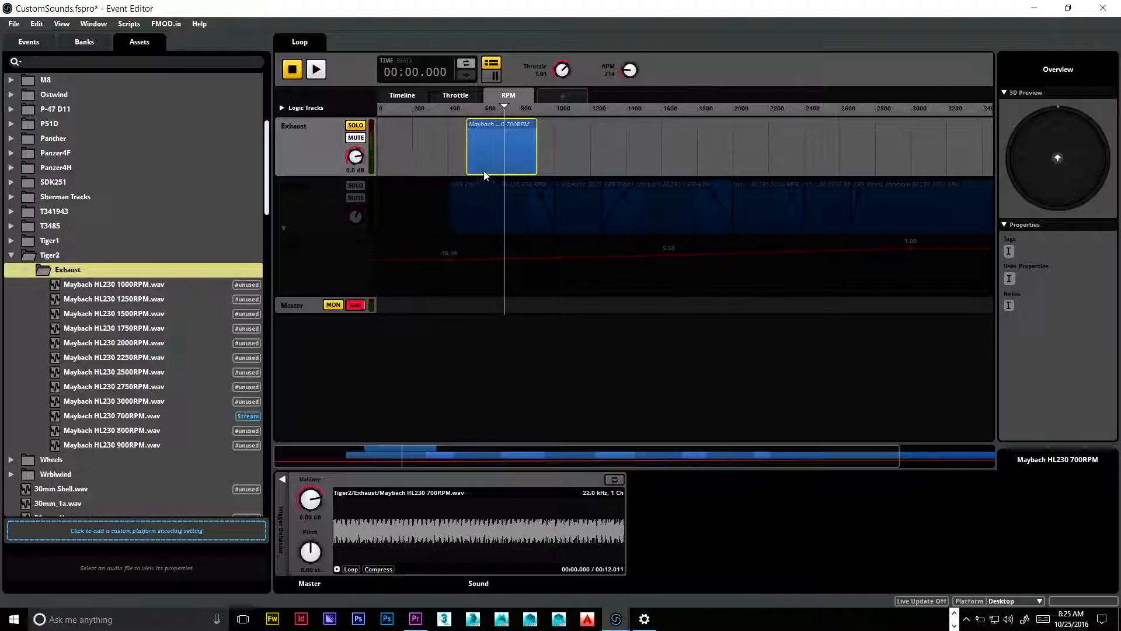
Enable looping on the 700RPM sound and add Autopitch modulation to its pitch with a root pitch of 700
{"action": "left_click", "coordinate": [614, 479]}
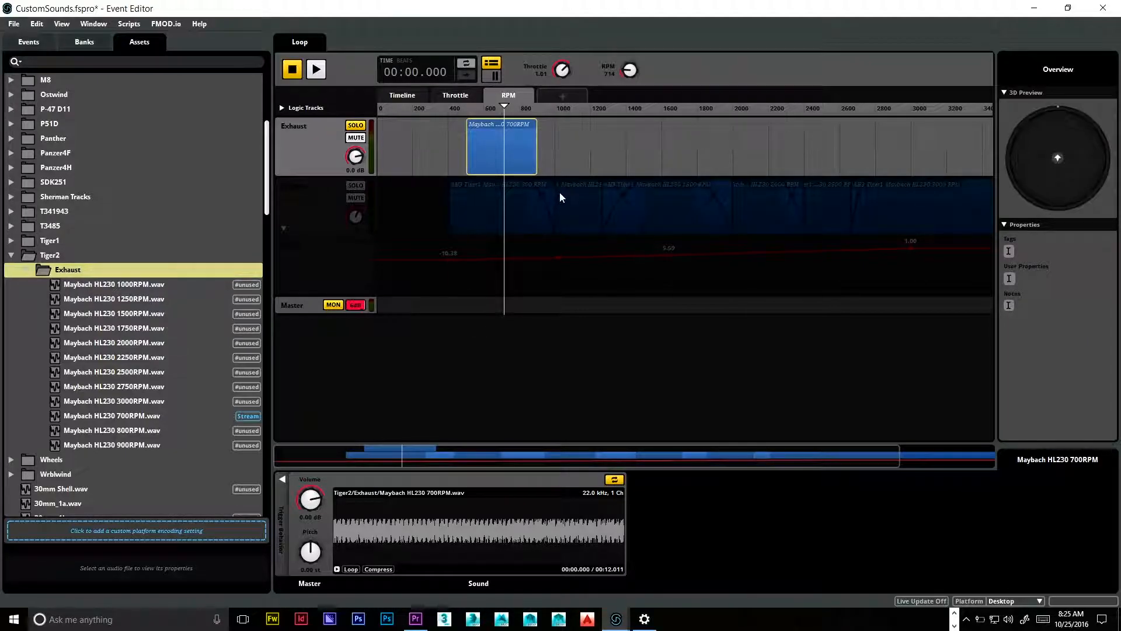
{"action": "right_click", "coordinate": [320, 552]}
{"action": "mouse_move", "coordinate": [356, 568]}
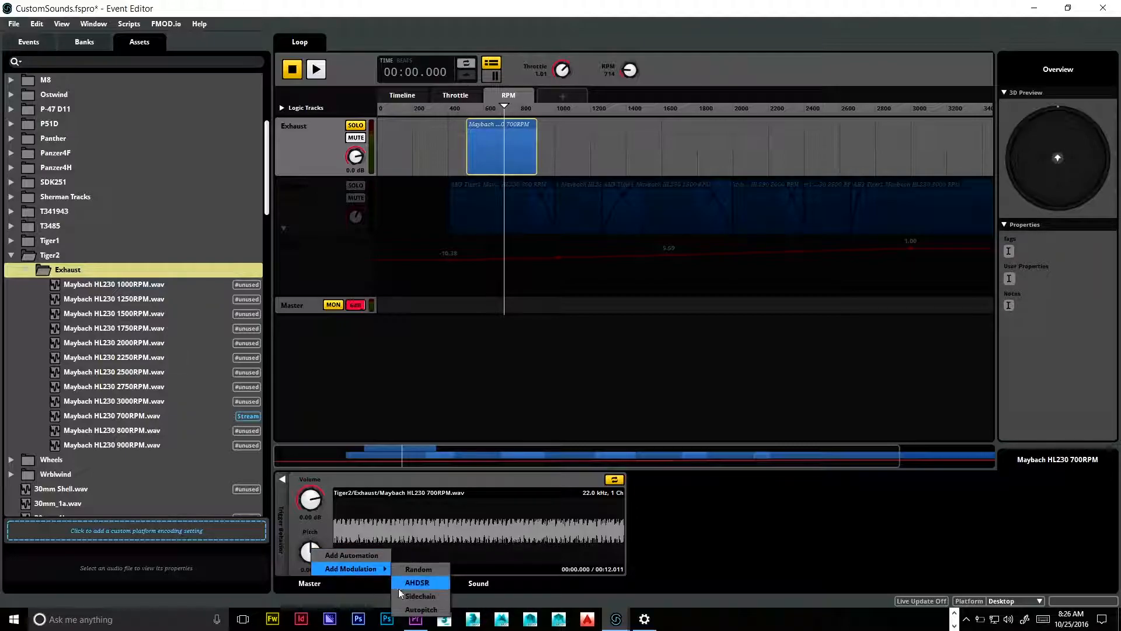
{"action": "left_click", "coordinate": [416, 611]}
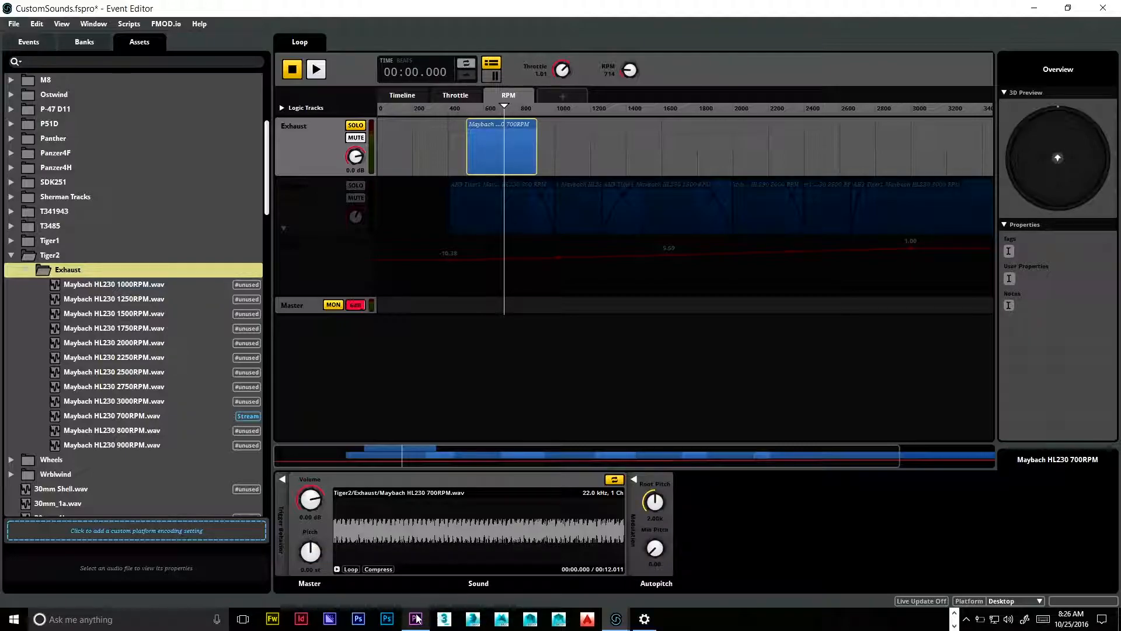
{"action": "left_click", "coordinate": [655, 519]}
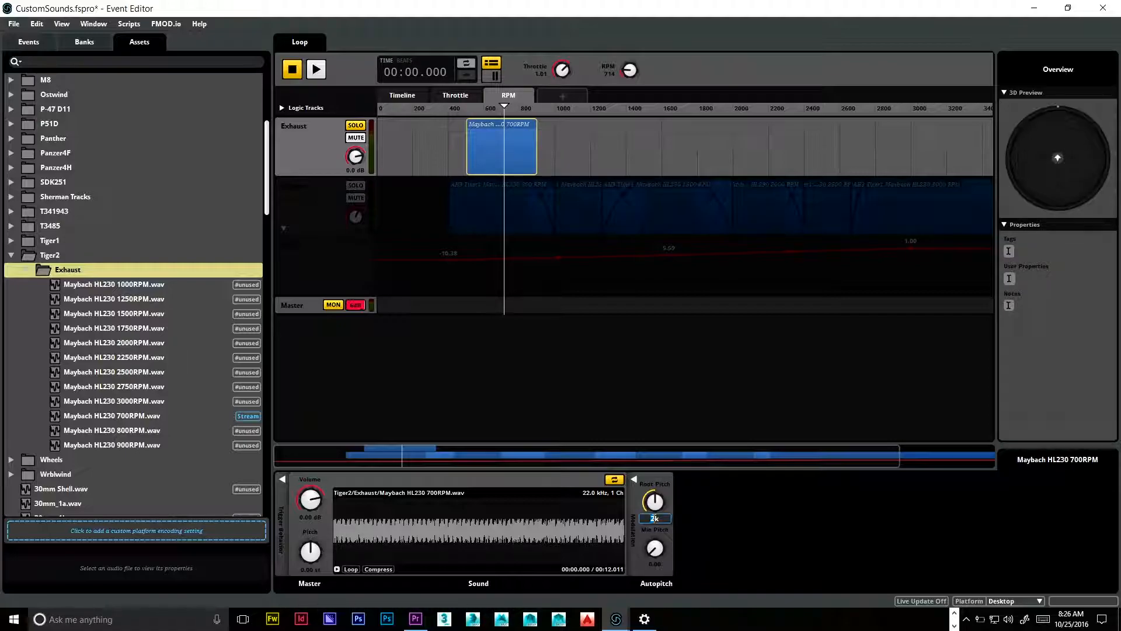
{"action": "type", "text": "700"}
{"action": "key", "text": "Return"}
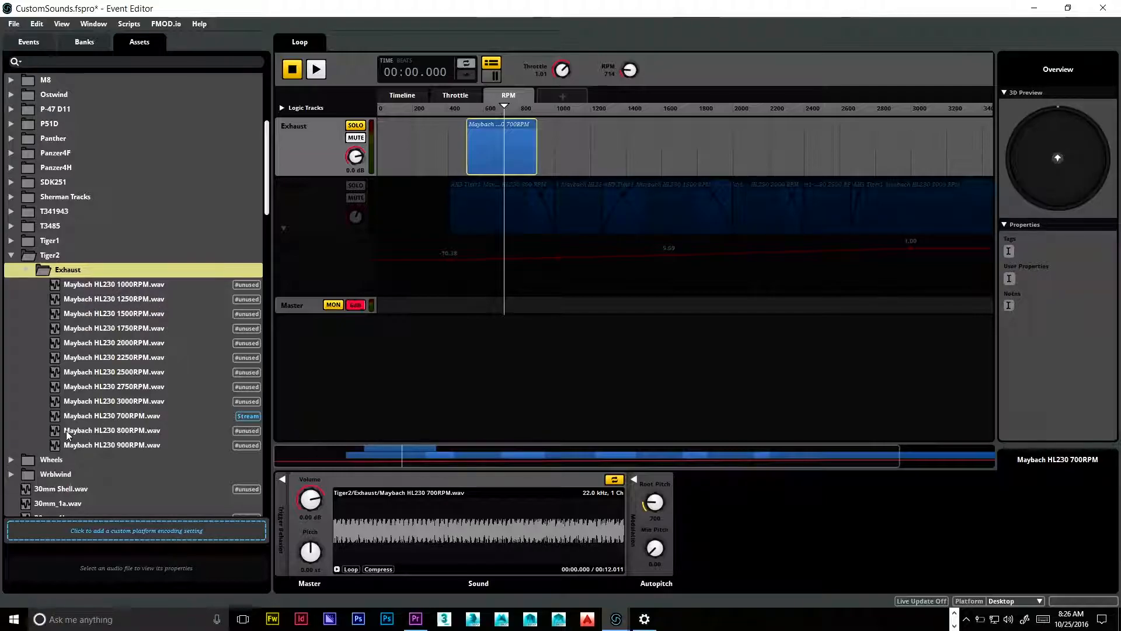
Add Maybach HL230 800RPM.wav to the Exhaust track from about 720 to 1000 RPM, crossfading with the 700RPM sound
{"action": "left_click_drag", "start_coordinate": [61, 431], "coordinate": [531, 140]}
{"action": "left_click", "coordinate": [555, 147]}
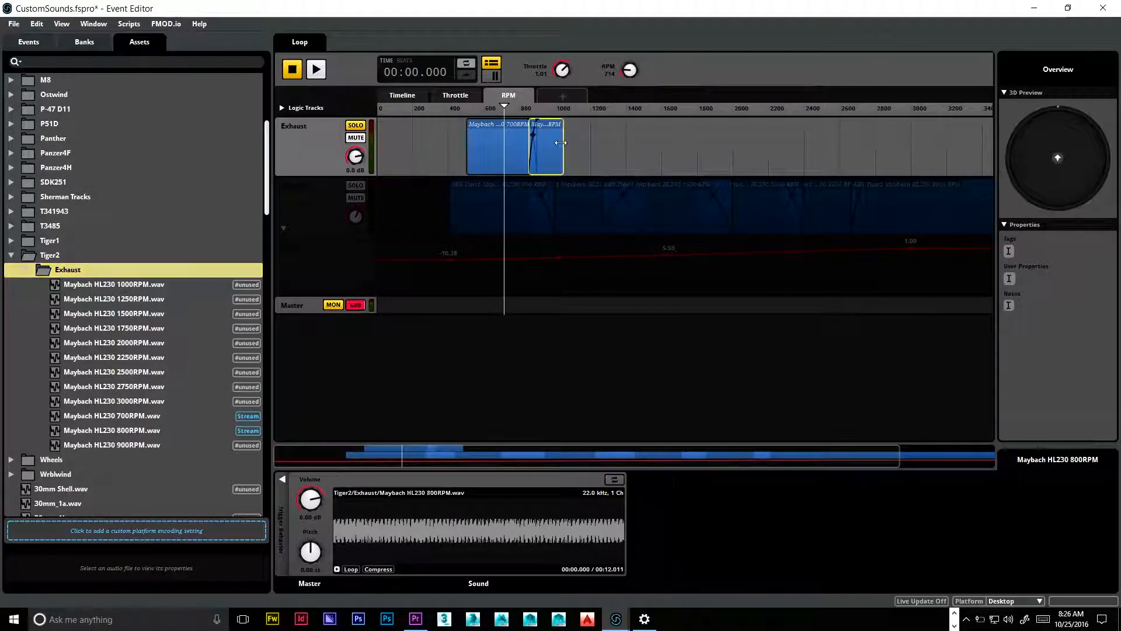
{"action": "left_click_drag", "start_coordinate": [530, 153], "coordinate": [514, 160]}
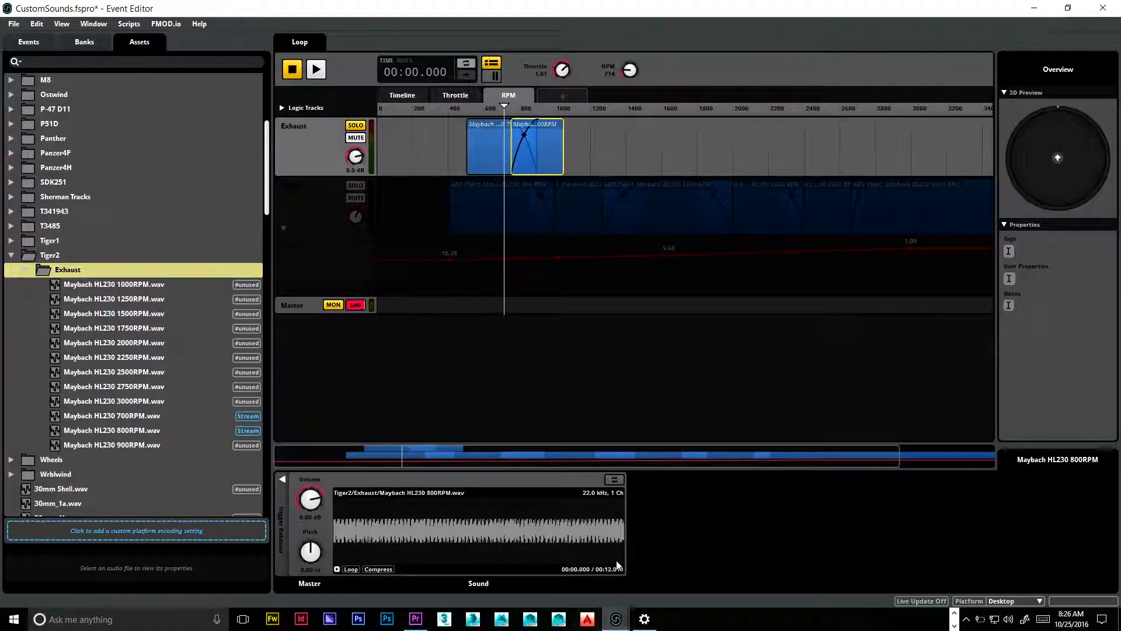
Enable looping on the 800RPM sound and add Autopitch modulation to its pitch with a root pitch of 800
{"action": "left_click", "coordinate": [614, 479]}
{"action": "right_click", "coordinate": [318, 551]}
{"action": "mouse_move", "coordinate": [368, 572]}
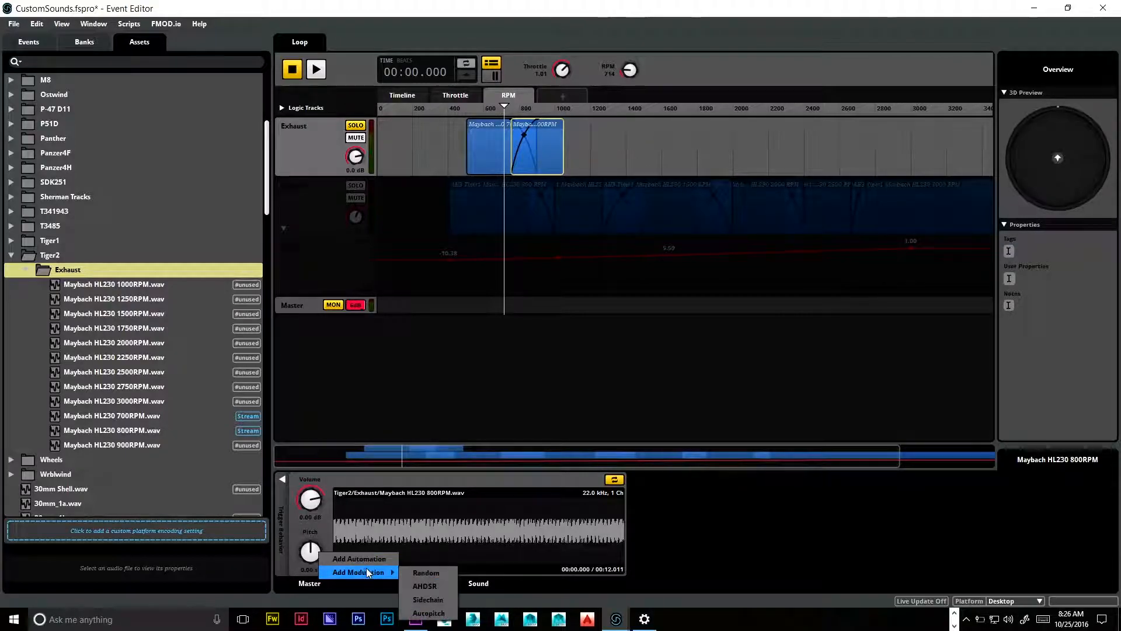
{"action": "left_click", "coordinate": [429, 613]}
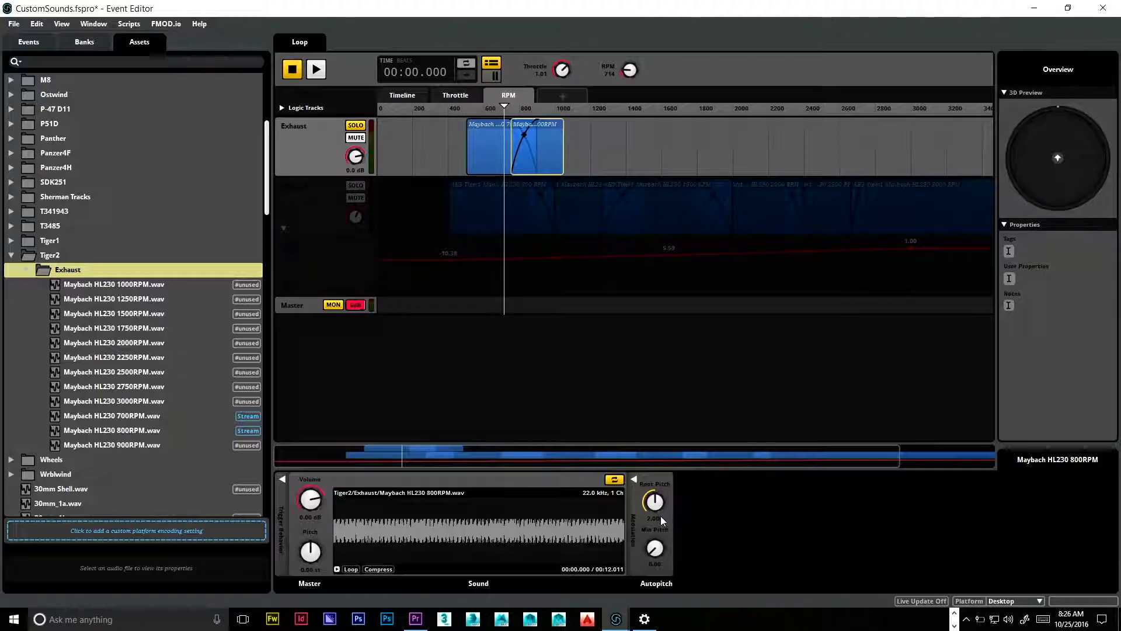
{"action": "type", "text": "800"}
{"action": "key", "text": "Return"}
Add Maybach HL230 900RPM.wav from about 800 to 1000 RPM and shorten the 800RPM sound to about 900, so the two crossfade
{"action": "left_click_drag", "start_coordinate": [55, 446], "coordinate": [577, 152]}
{"action": "left_click", "coordinate": [587, 149]}
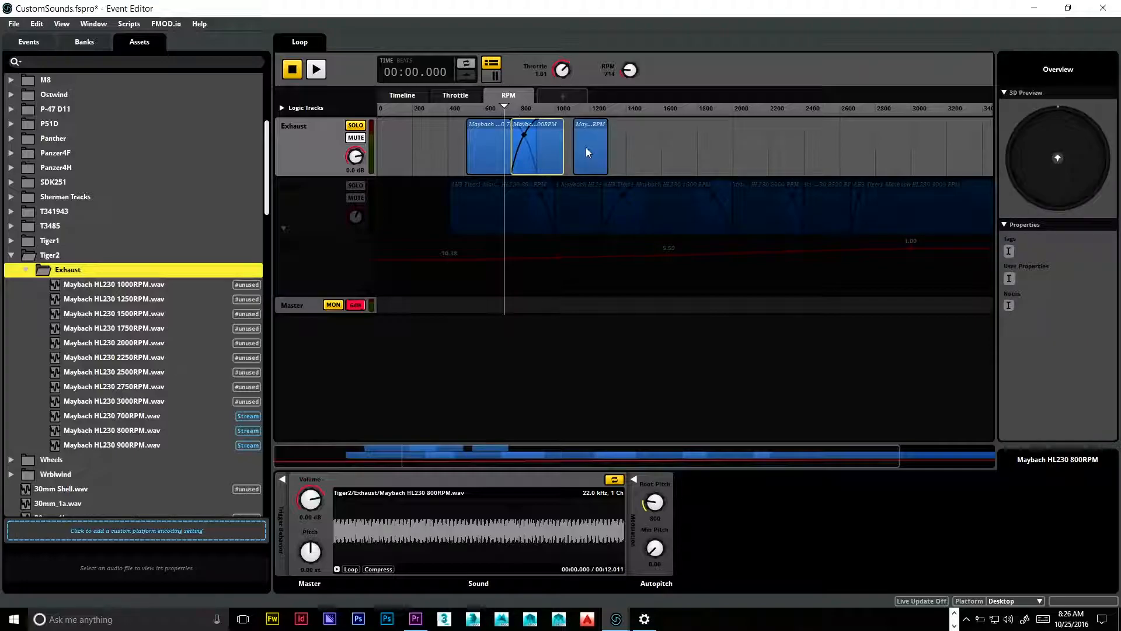
{"action": "left_click", "coordinate": [557, 149]}
{"action": "mouse_move", "coordinate": [556, 150]}
{"action": "left_mouse_down"}
{"action": "mouse_move", "coordinate": [544, 152]}
{"action": "mouse_move", "coordinate": [573, 159]}
{"action": "mouse_move", "coordinate": [538, 157]}
{"action": "left_mouse_up"}
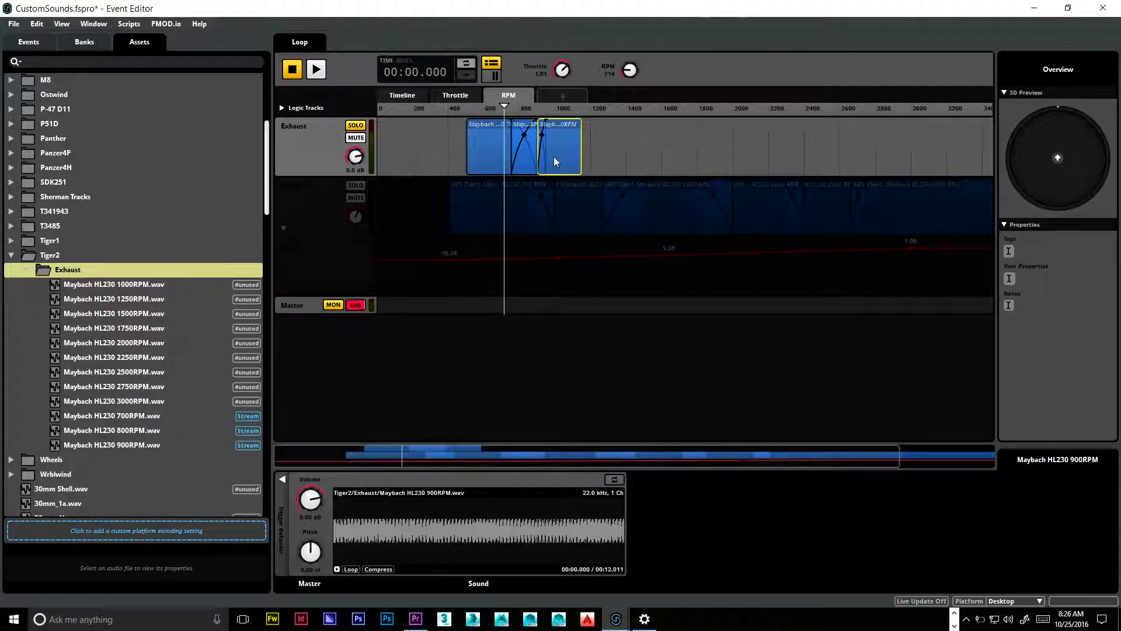
{"action": "left_click_drag", "start_coordinate": [533, 145], "coordinate": [563, 158]}
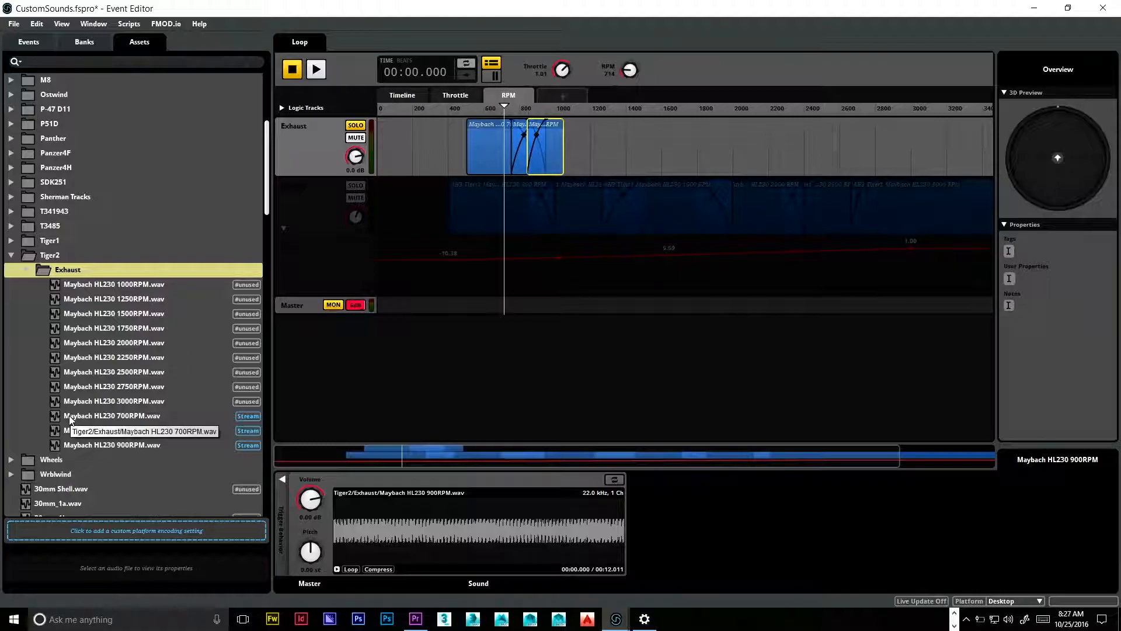
Add the 1000RPM sound from about 900 to 1150 RPM and the 1250RPM sound from about 1050 to 1350, each crossfading with its predecessor
{"action": "left_click_drag", "start_coordinate": [58, 270], "coordinate": [552, 164]}
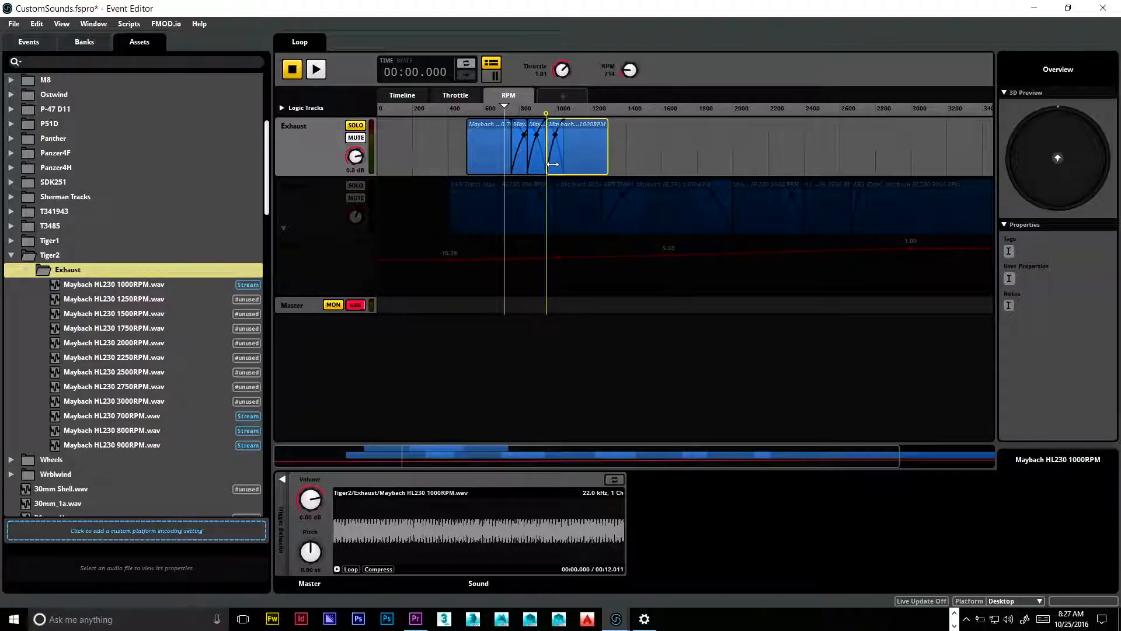
{"action": "left_click_drag", "start_coordinate": [608, 161], "coordinate": [593, 165]}
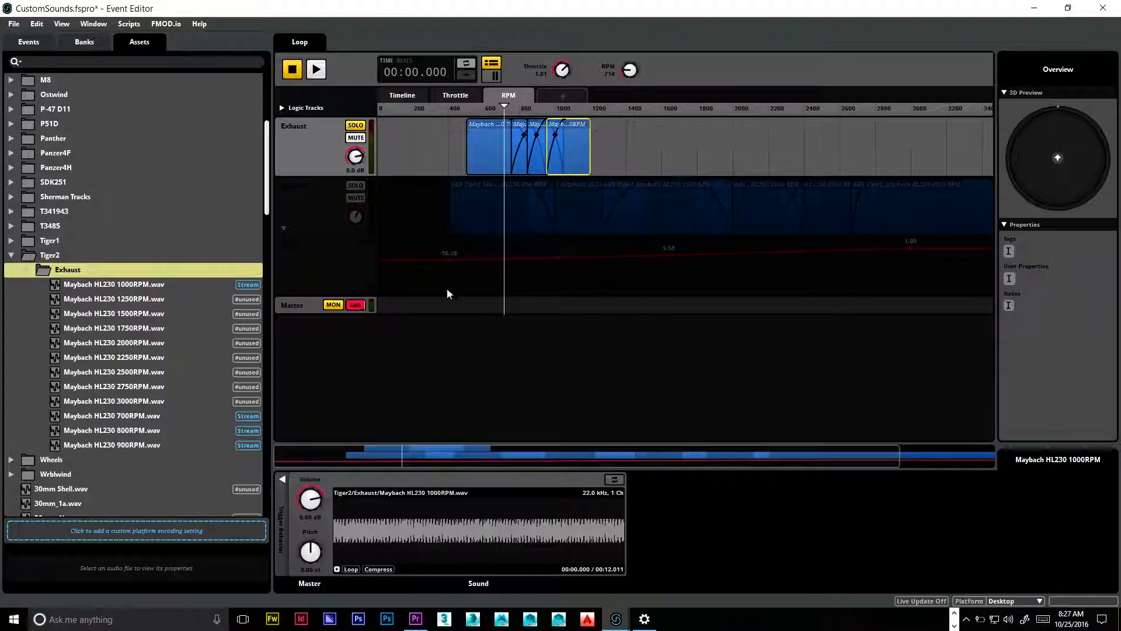
{"action": "left_click_drag", "start_coordinate": [55, 299], "coordinate": [625, 149]}
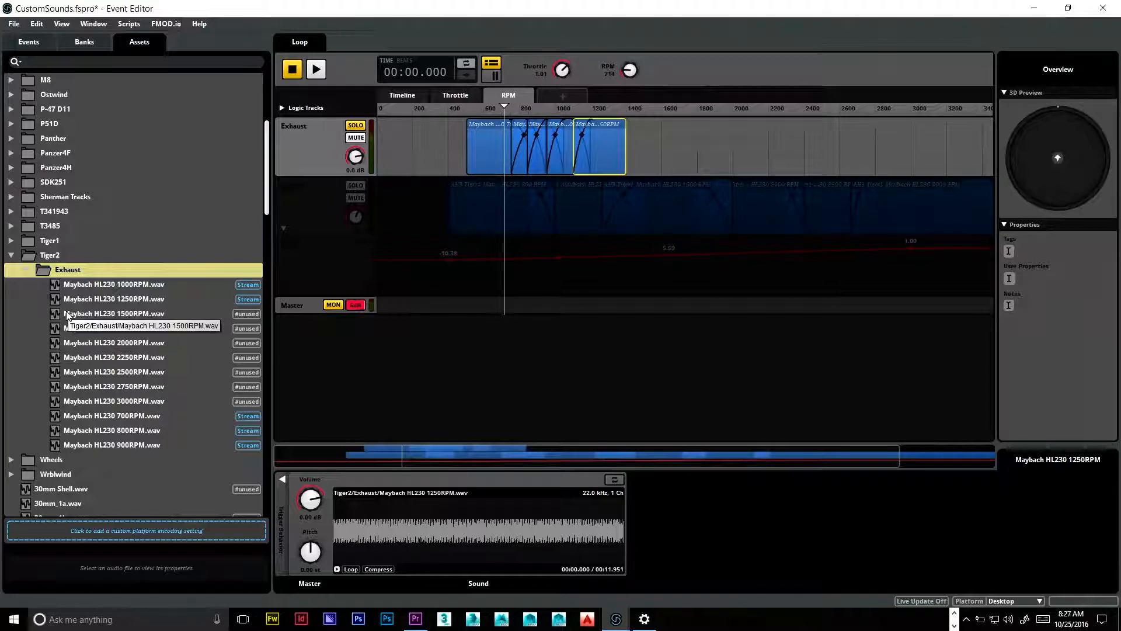
Add the 1500RPM sound from about 1300 to 1640 RPM and the 1750RPM sound from about 1600 to 1940 on the Exhaust track, overlapping slightly
{"action": "left_click_drag", "start_coordinate": [56, 314], "coordinate": [652, 154]}
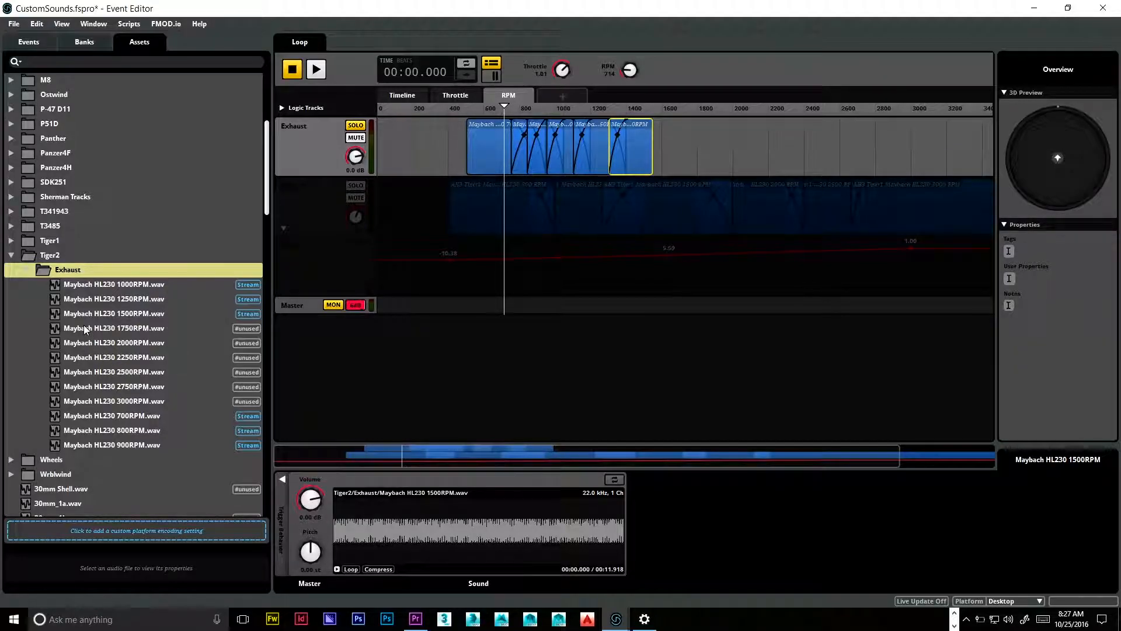
{"action": "mouse_move", "coordinate": [651, 144]}
{"action": "left_mouse_down"}
{"action": "mouse_move", "coordinate": [634, 149]}
{"action": "mouse_move", "coordinate": [706, 151]}
{"action": "mouse_move", "coordinate": [648, 164]}
{"action": "mouse_move", "coordinate": [662, 162]}
{"action": "left_mouse_up"}
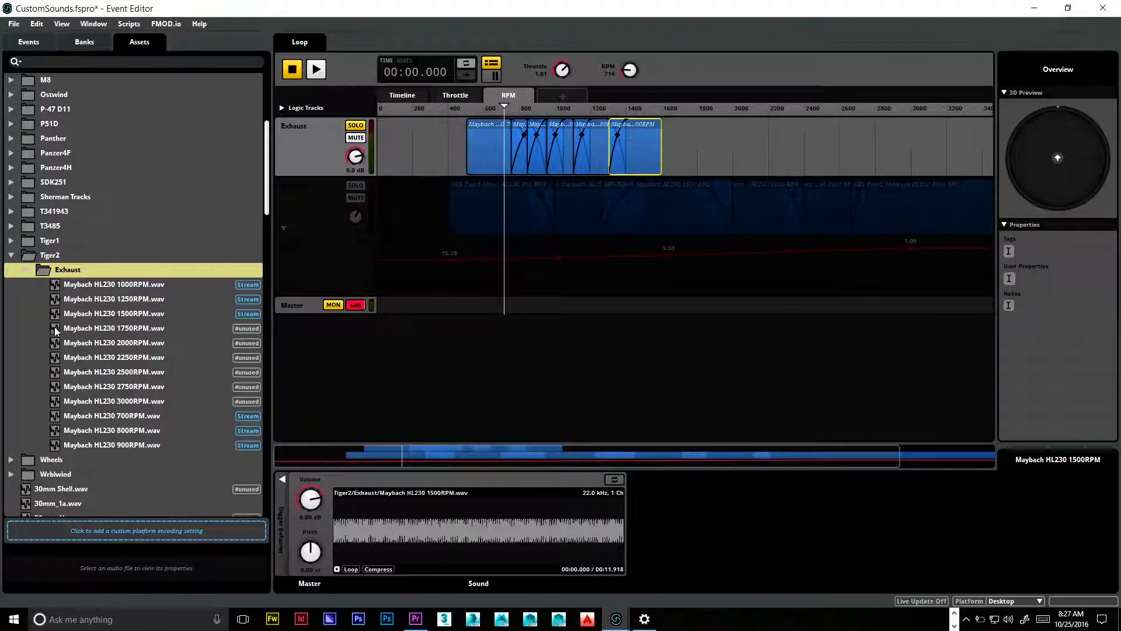
{"action": "left_click_drag", "start_coordinate": [58, 325], "coordinate": [665, 154]}
{"action": "left_click", "coordinate": [691, 145]}
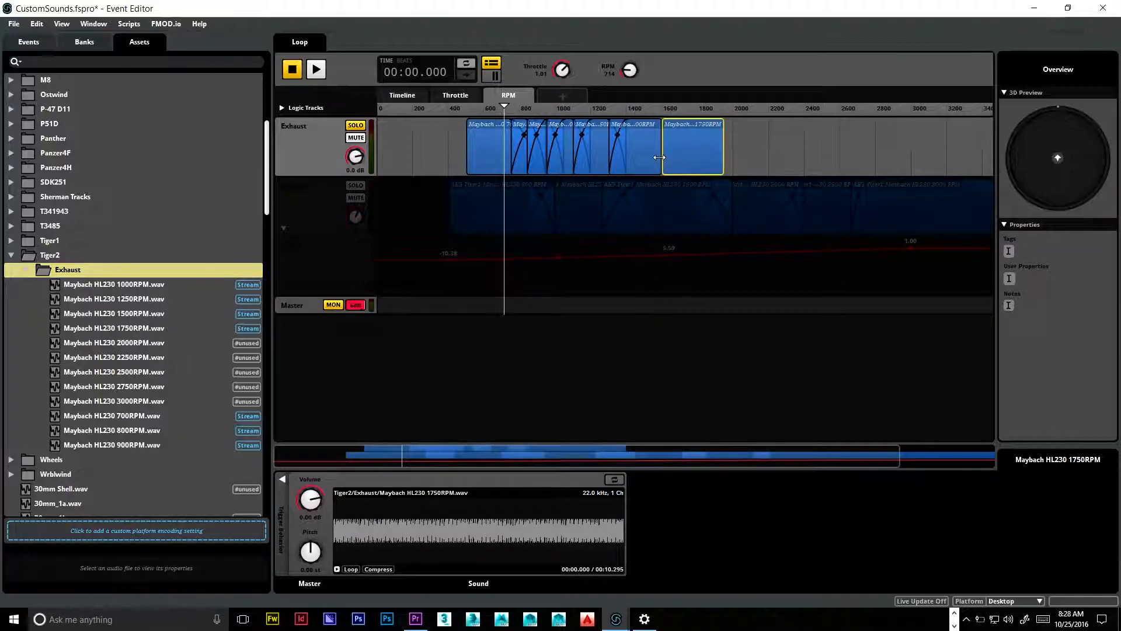
{"action": "left_click", "coordinate": [656, 159]}
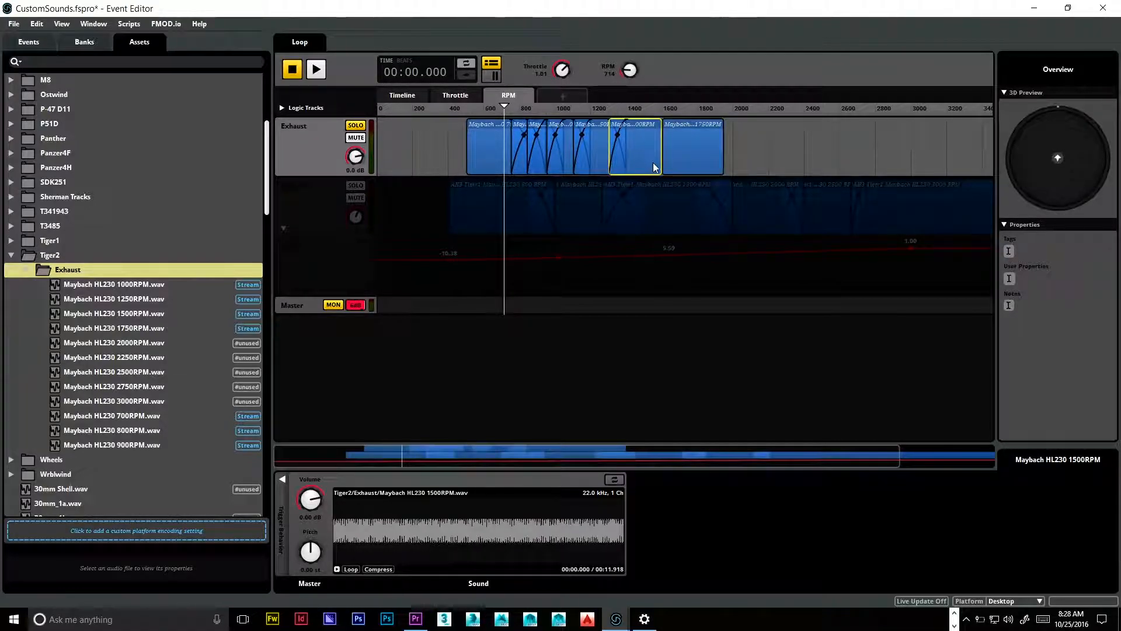
{"action": "left_click_drag", "start_coordinate": [661, 159], "coordinate": [669, 159]}
Loop the 900RPM sound and add Autopitch modulation to its pitch with a root pitch of 900
{"action": "left_click", "coordinate": [532, 164]}
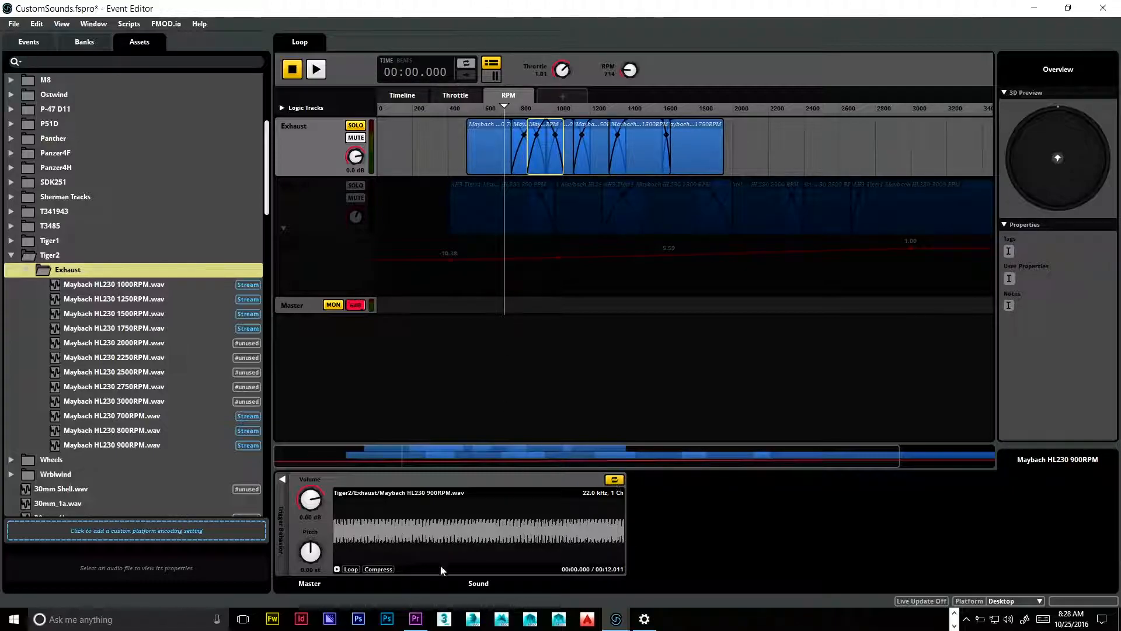
{"action": "right_click", "coordinate": [310, 552]}
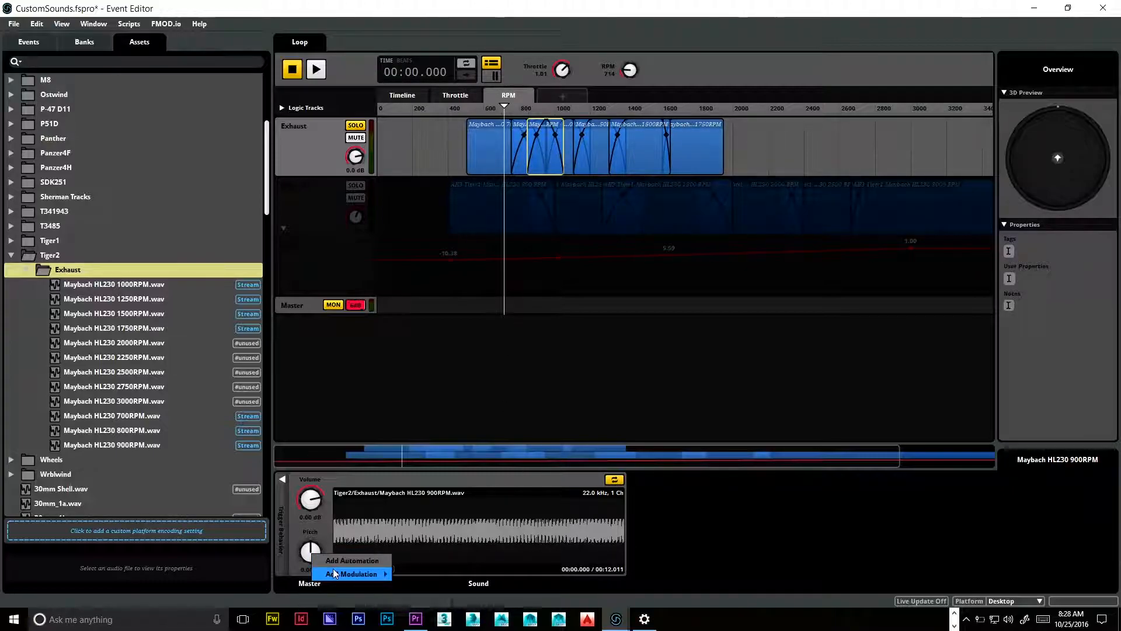
{"action": "mouse_move", "coordinate": [335, 574]}
{"action": "left_click", "coordinate": [417, 604]}
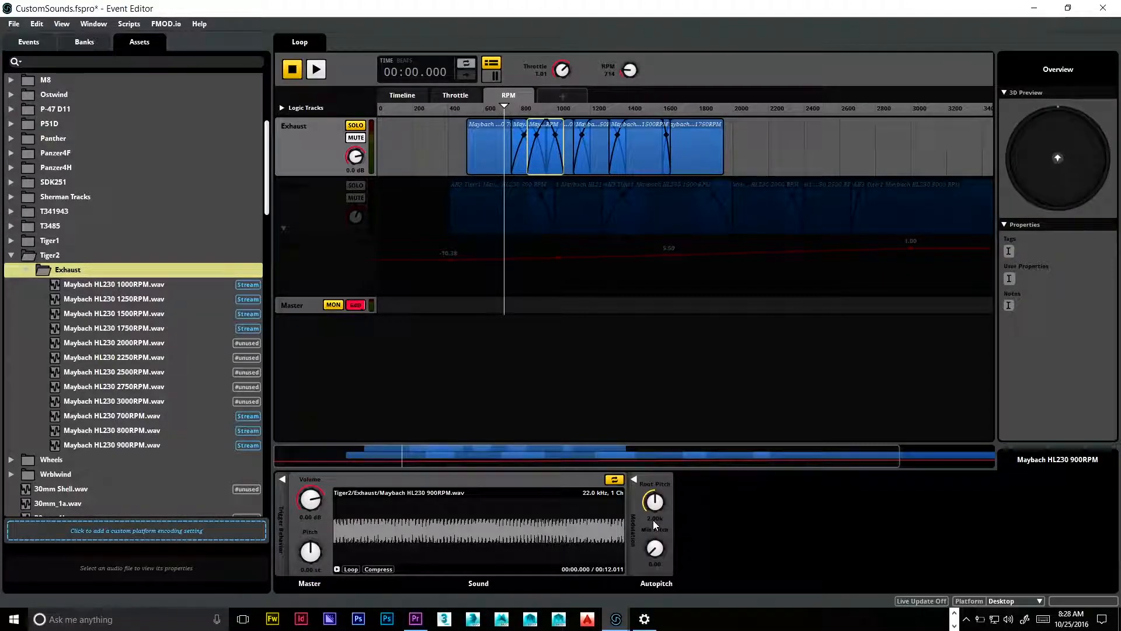
{"action": "type", "text": "900"}
{"action": "key", "text": "Return"}
Enable looping on the 1000RPM sound, add Autopitch modulation to its pitch and set the root pitch
{"action": "left_click", "coordinate": [570, 160]}
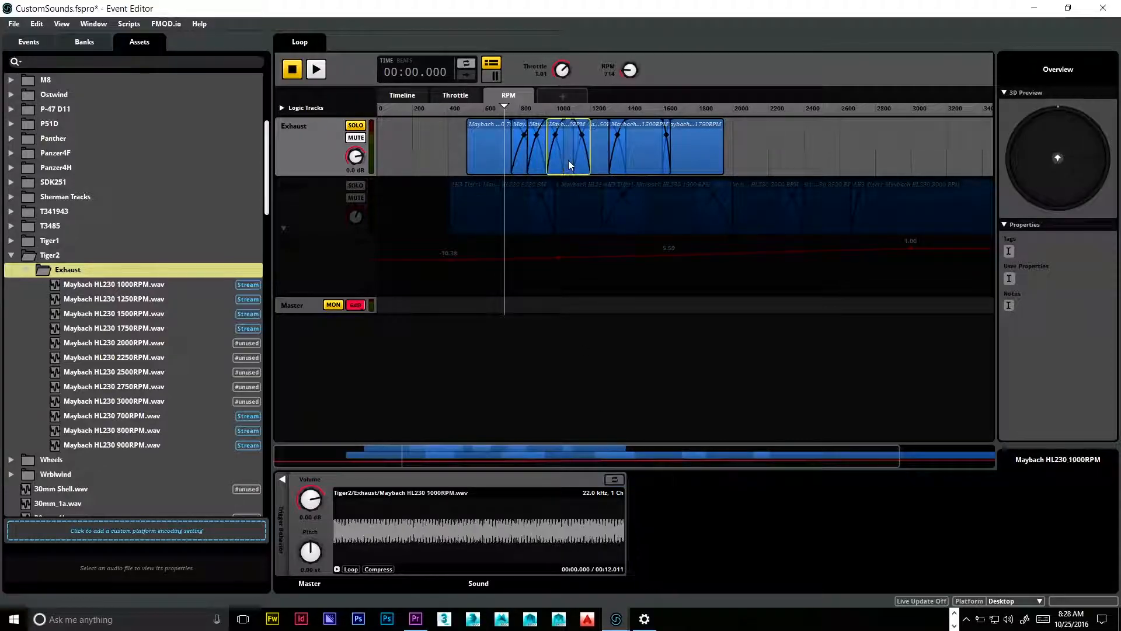
{"action": "left_click", "coordinate": [615, 481]}
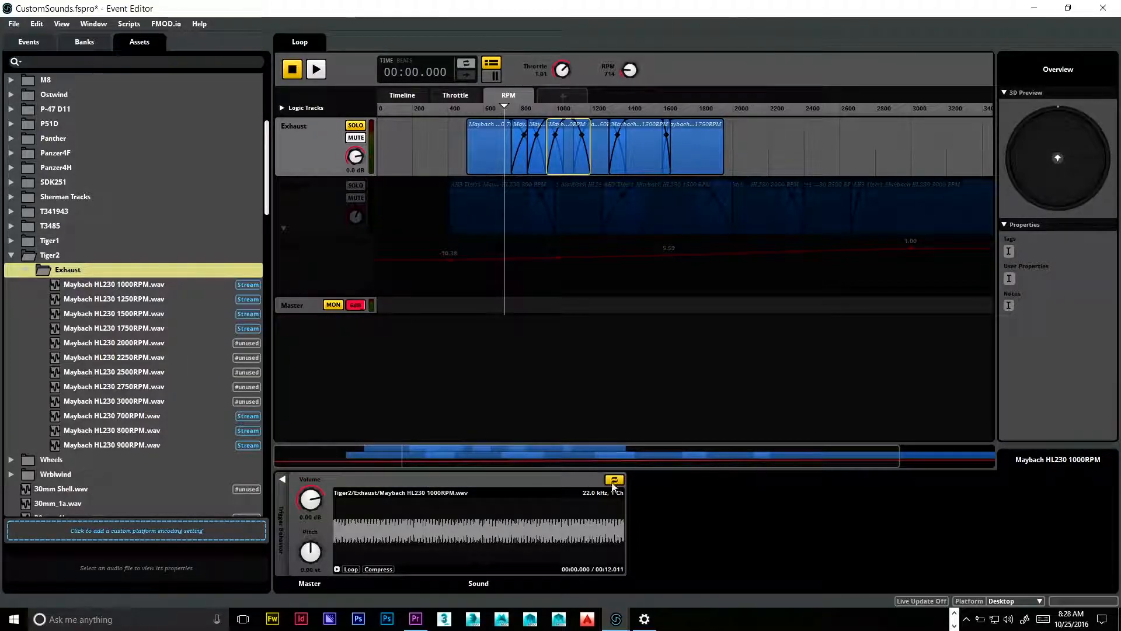
{"action": "right_click", "coordinate": [308, 552]}
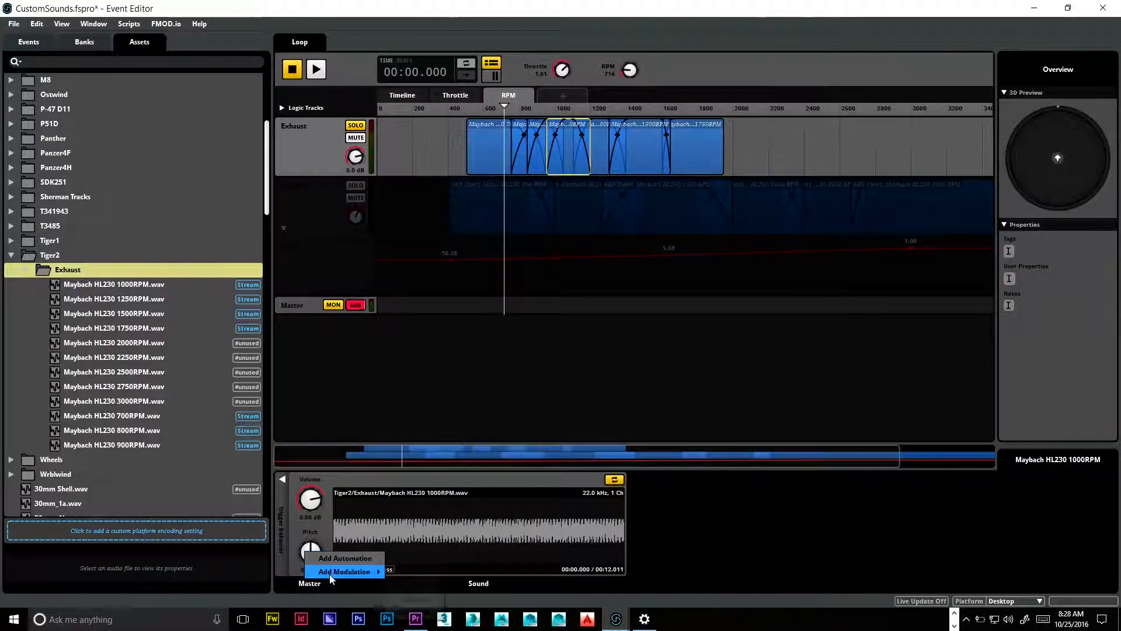
{"action": "mouse_move", "coordinate": [351, 572]}
{"action": "left_click", "coordinate": [415, 612]}
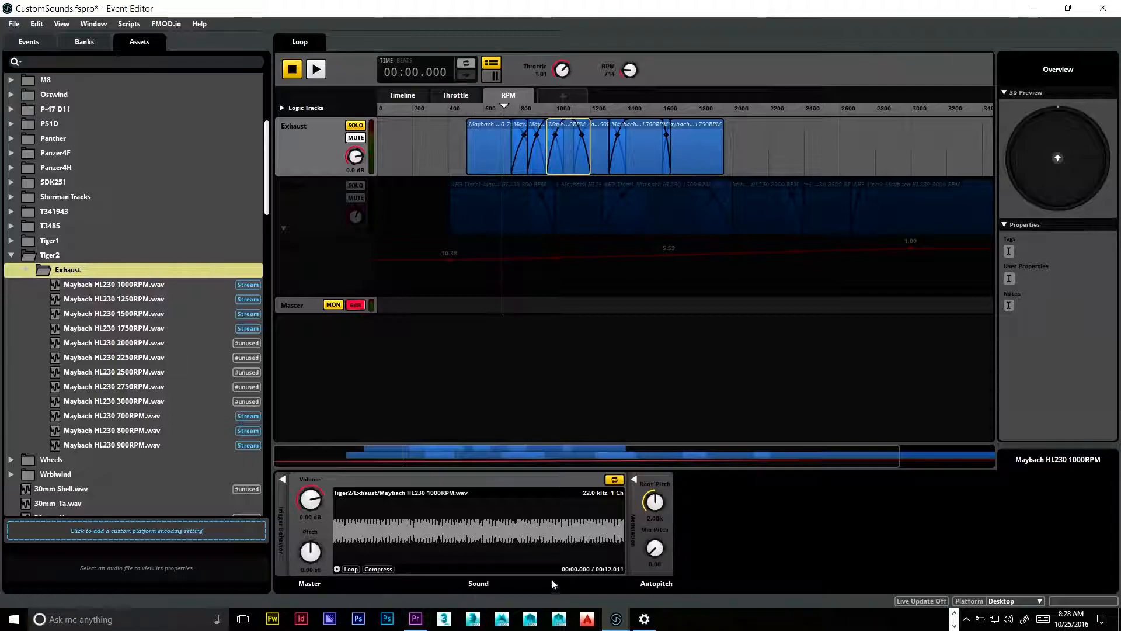
{"action": "double_click", "coordinate": [655, 518]}
Enable looping on the 1250RPM sound and add Autopitch modulation to its pitch with a root pitch of 1.25k
{"action": "left_click", "coordinate": [604, 165]}
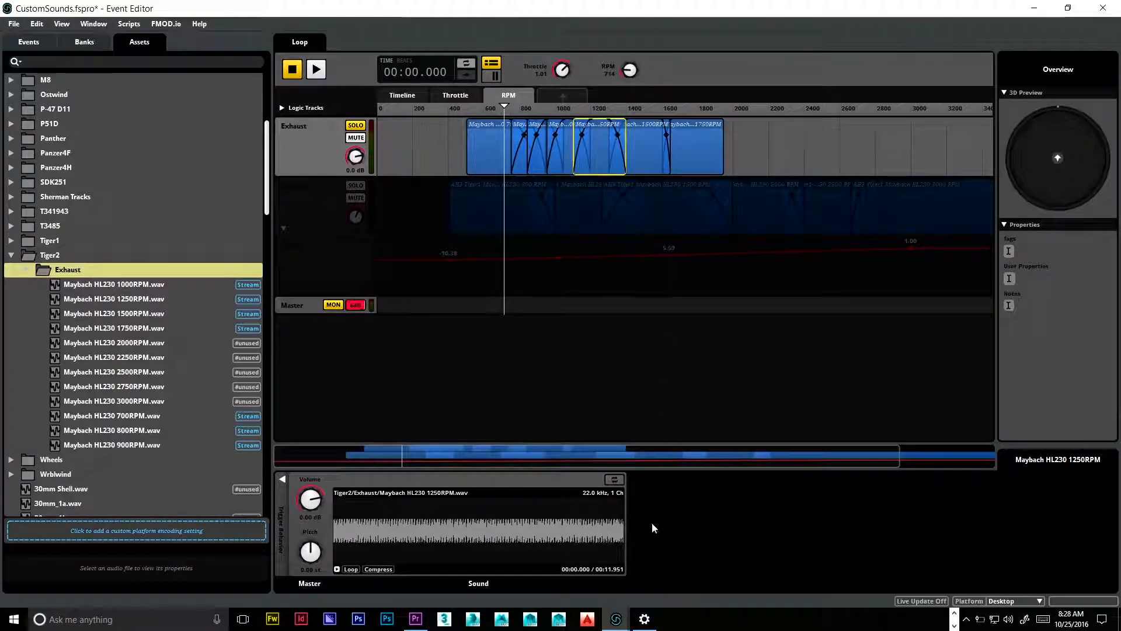
{"action": "left_click", "coordinate": [614, 478]}
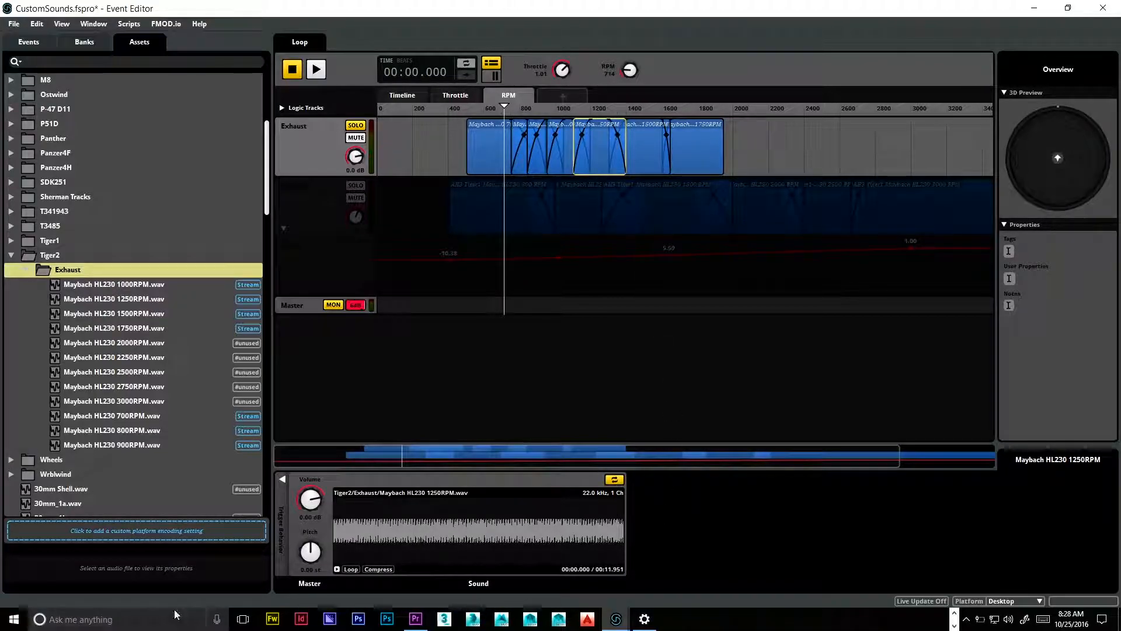
{"action": "right_click", "coordinate": [315, 552]}
{"action": "mouse_move", "coordinate": [377, 575]}
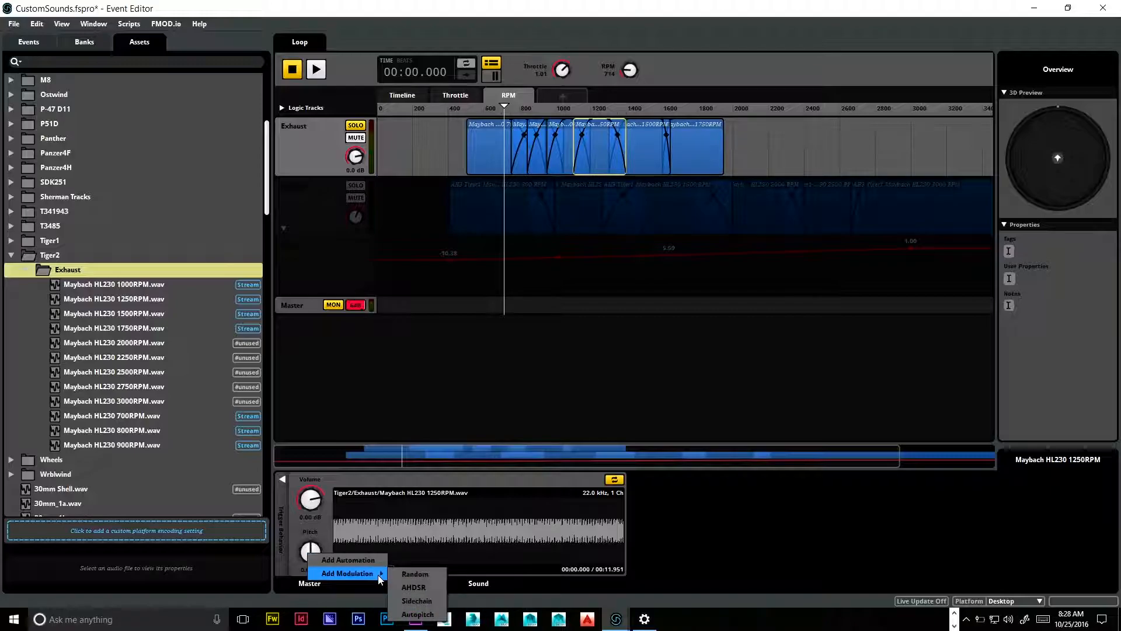
{"action": "left_click", "coordinate": [425, 613]}
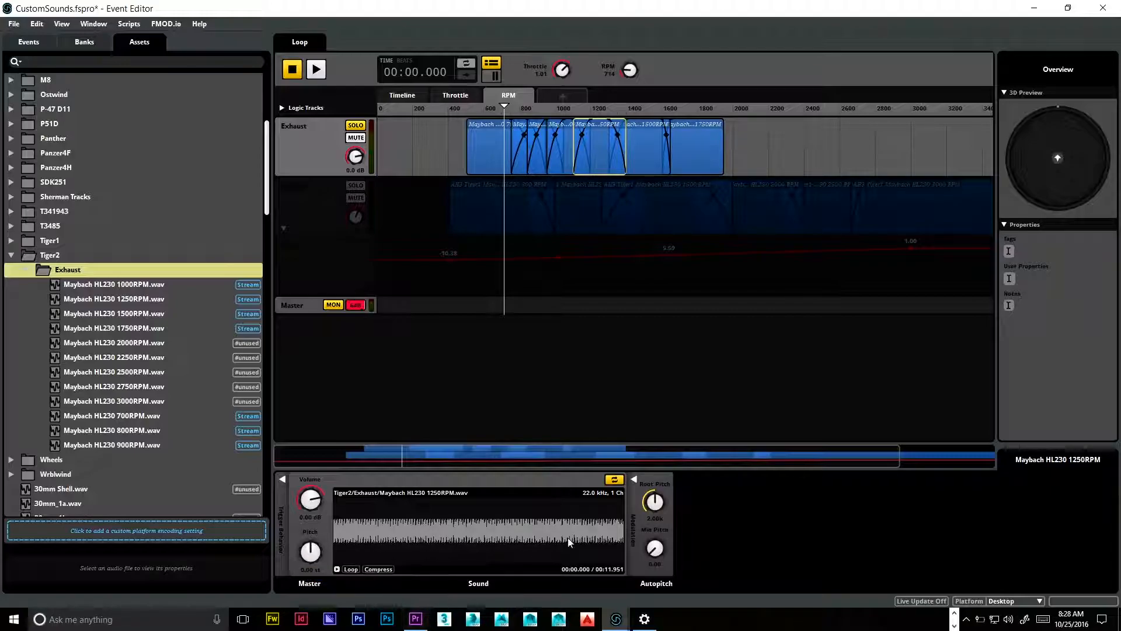
{"action": "left_click", "coordinate": [657, 519]}
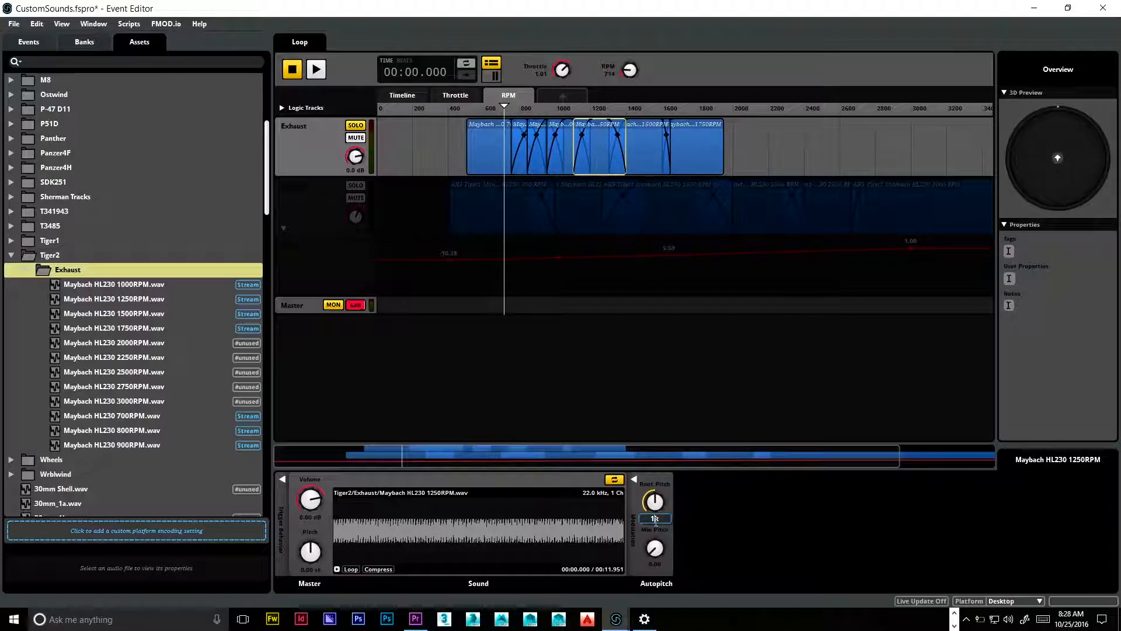
{"action": "key", "text": "Return"}
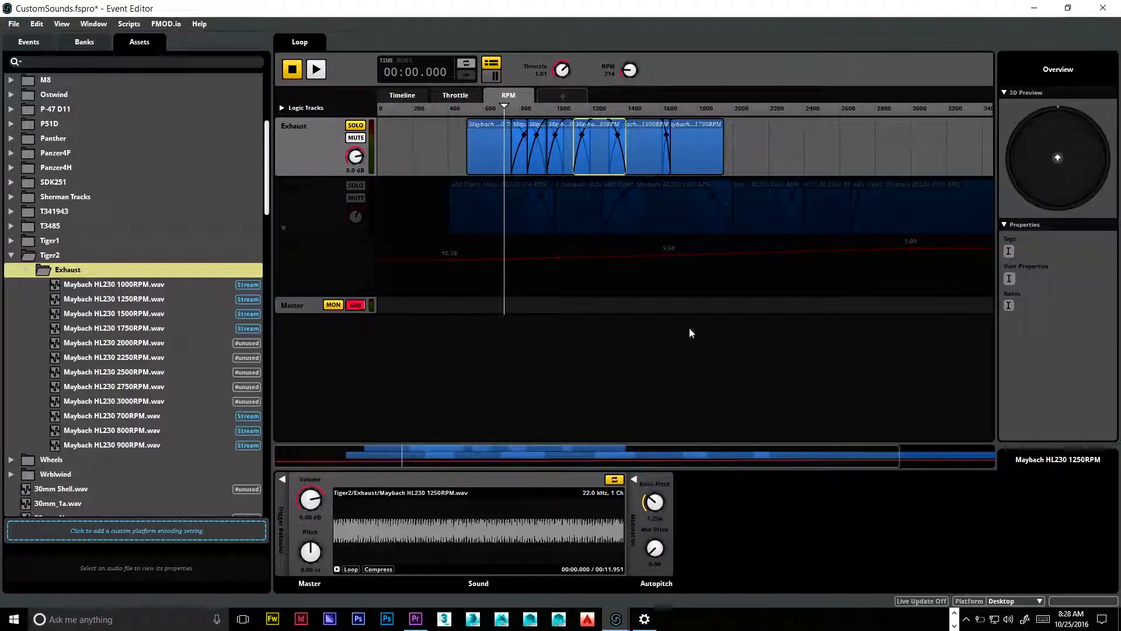
Enable looping on the 1500RPM sound and add Autopitch modulation to its pitch with a root pitch of 1.5k
{"action": "left_click", "coordinate": [644, 153]}
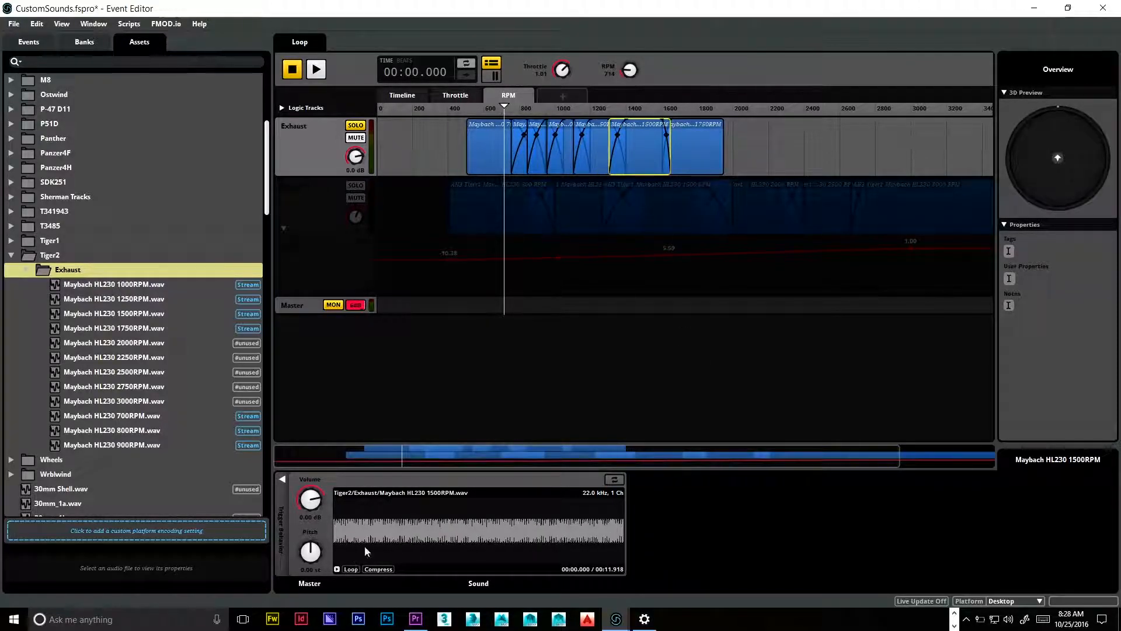
{"action": "left_click", "coordinate": [614, 480]}
{"action": "right_click", "coordinate": [315, 559]}
{"action": "mouse_move", "coordinate": [374, 576]}
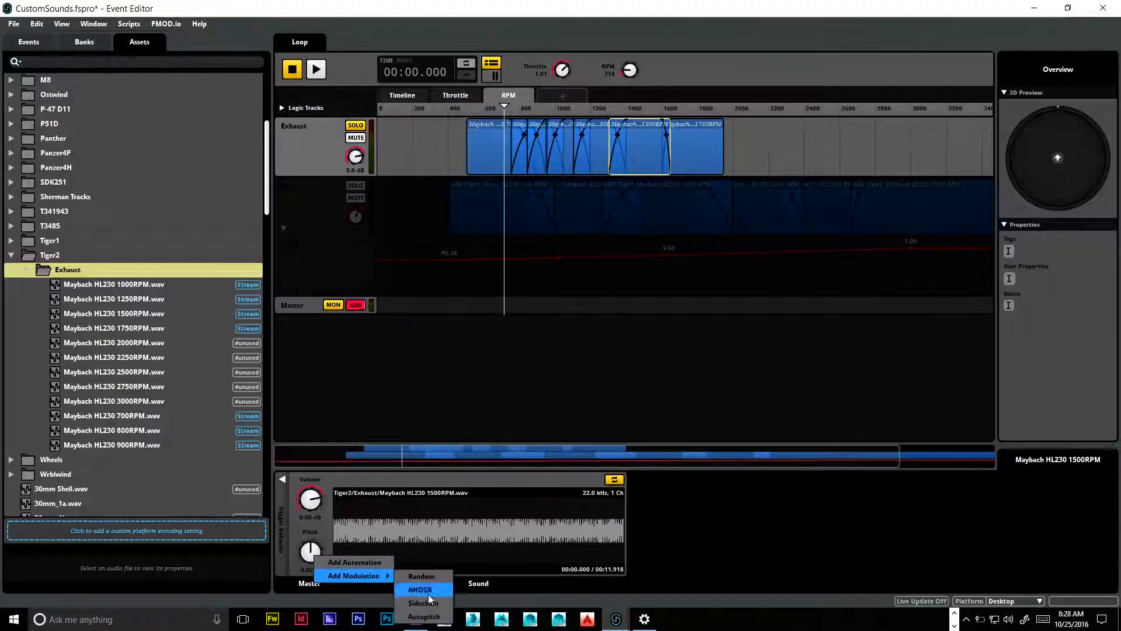
{"action": "left_click", "coordinate": [445, 617]}
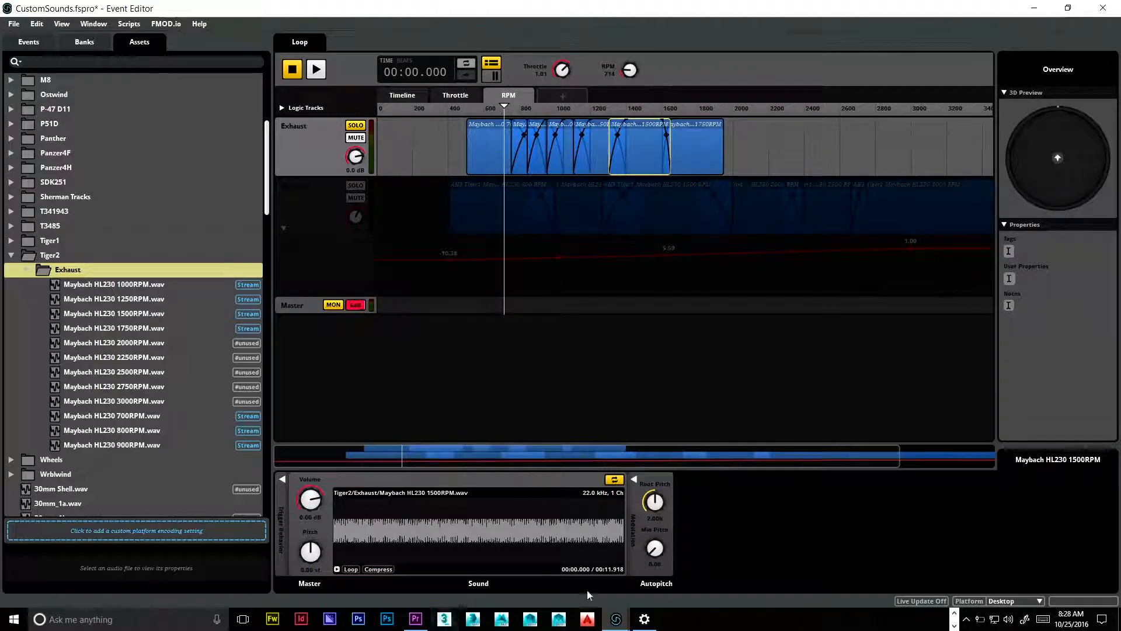
{"action": "left_click", "coordinate": [655, 519]}
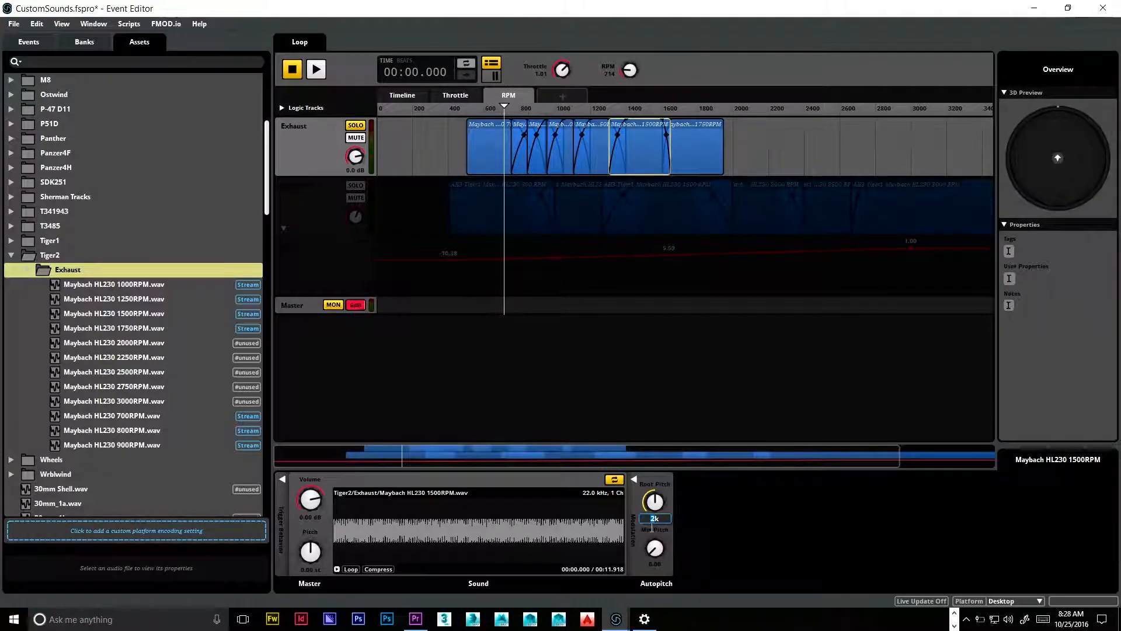
{"action": "type", "text": "1.5k"}
{"action": "key", "text": "Return"}
Extend the 1750RPM sound's start to about 1550 RPM, loop it and add Autopitch modulation to its pitch with a root pitch of 1.75k
{"action": "left_click", "coordinate": [698, 148]}
{"action": "left_click_drag", "start_coordinate": [664, 157], "coordinate": [654, 161]}
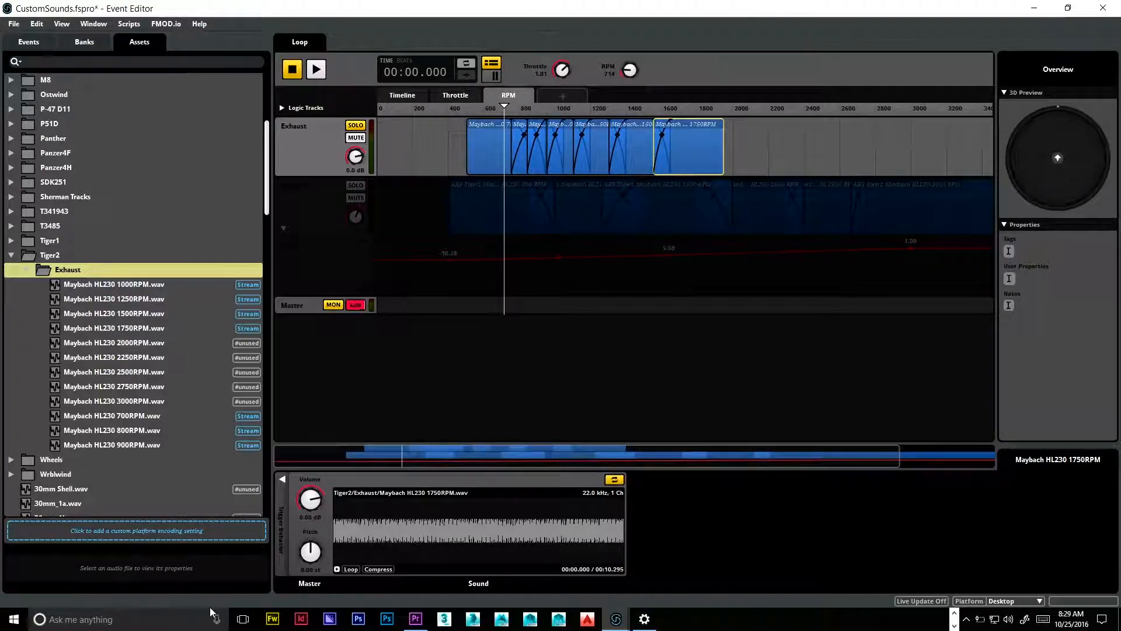
{"action": "right_click", "coordinate": [311, 556]}
{"action": "mouse_move", "coordinate": [338, 576]}
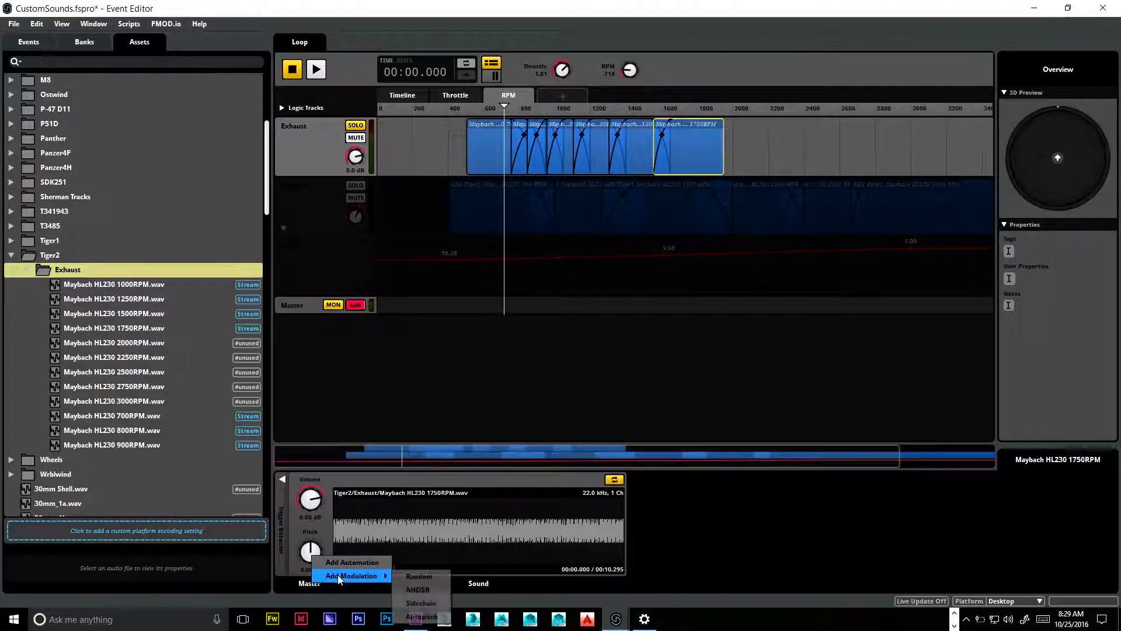
{"action": "left_click", "coordinate": [425, 617]}
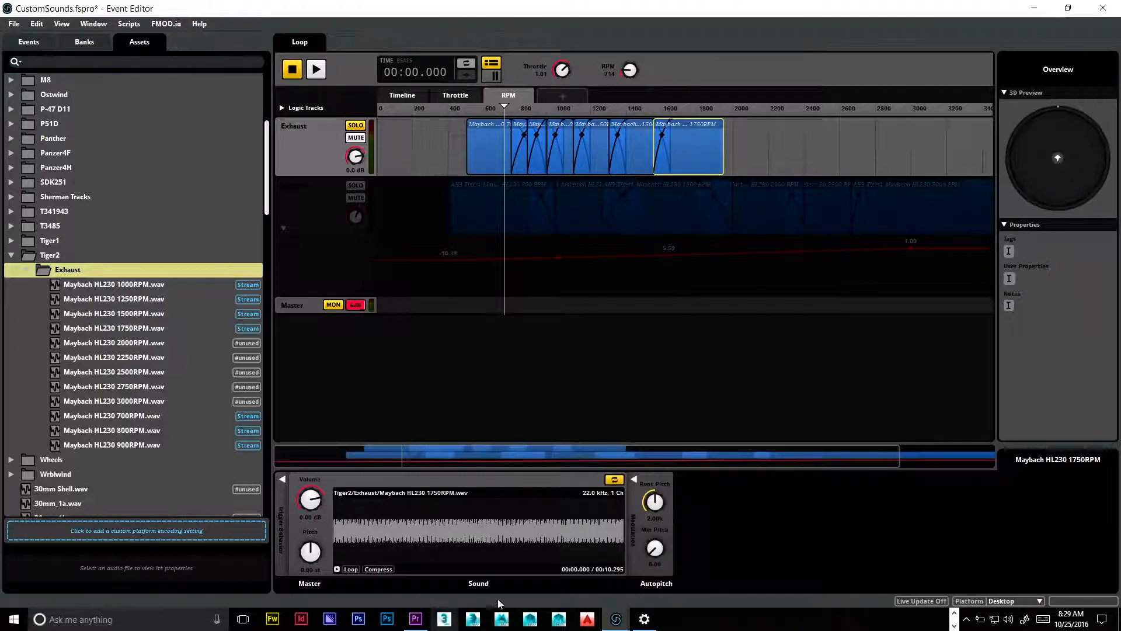
{"action": "left_click", "coordinate": [655, 519]}
{"action": "type", "text": "1.75k"}
{"action": "key", "text": "Return"}
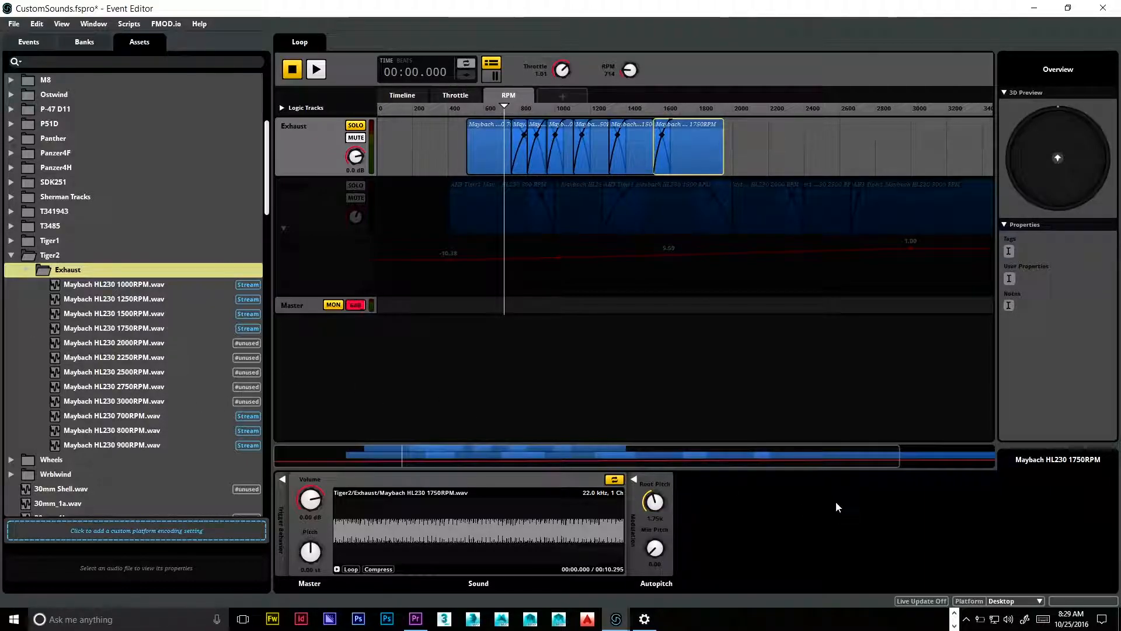
While auditioning low RPM values, set the Exhaust track volume to -12 dB and extend the 700RPM sound's start to about 400 RPM
{"action": "left_click", "coordinate": [316, 70]}
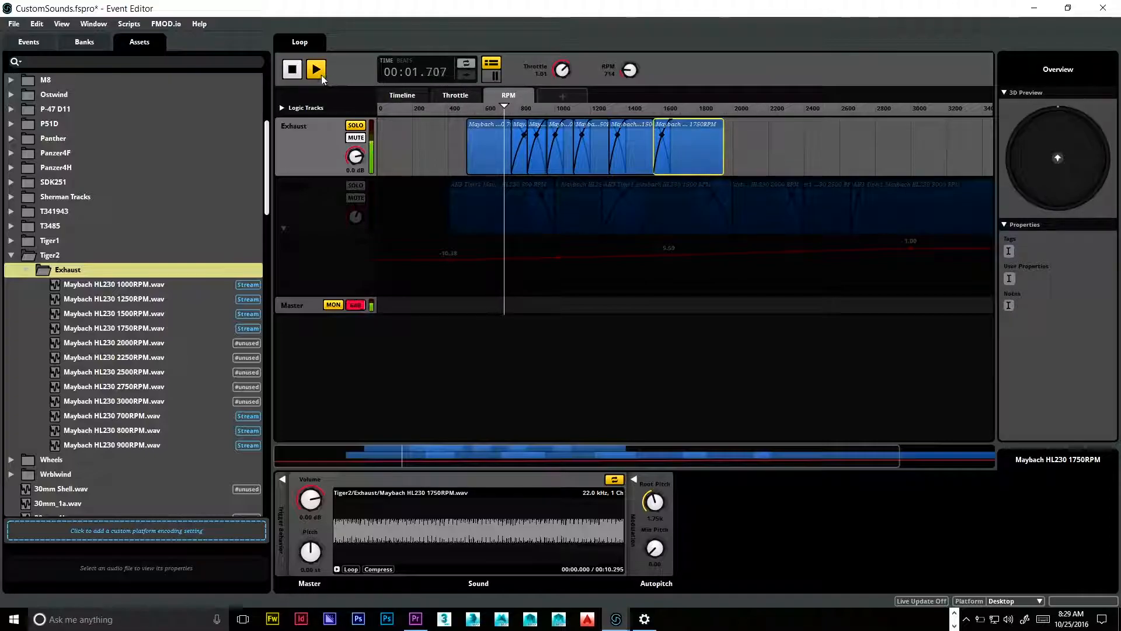
{"action": "left_click_drag", "start_coordinate": [355, 161], "coordinate": [355, 174]}
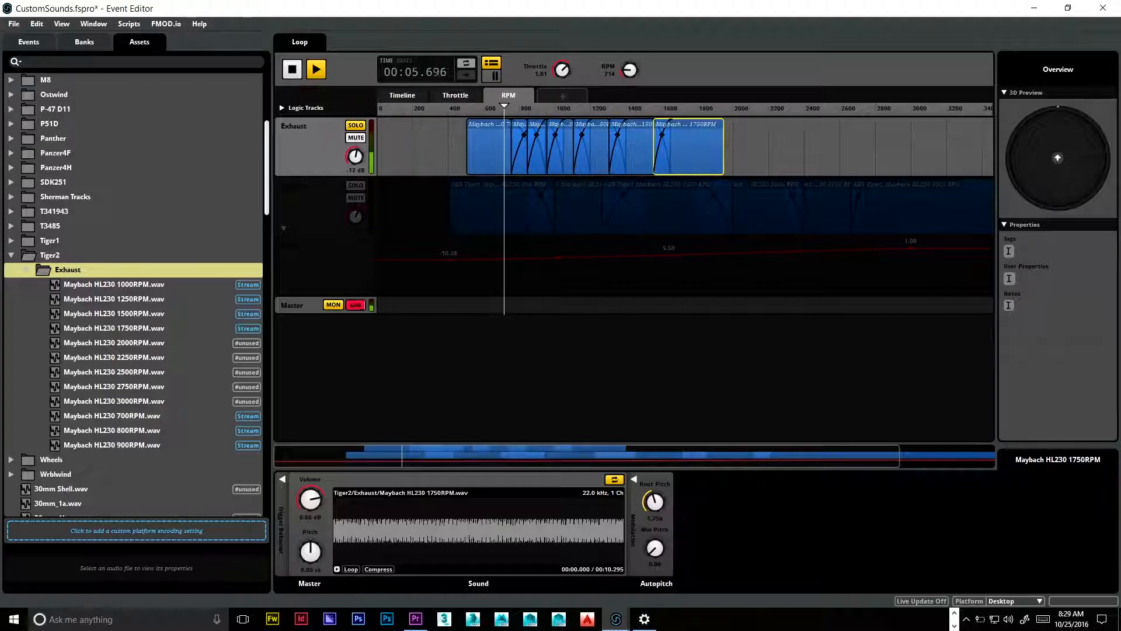
{"action": "left_click_drag", "start_coordinate": [506, 105], "coordinate": [473, 110]}
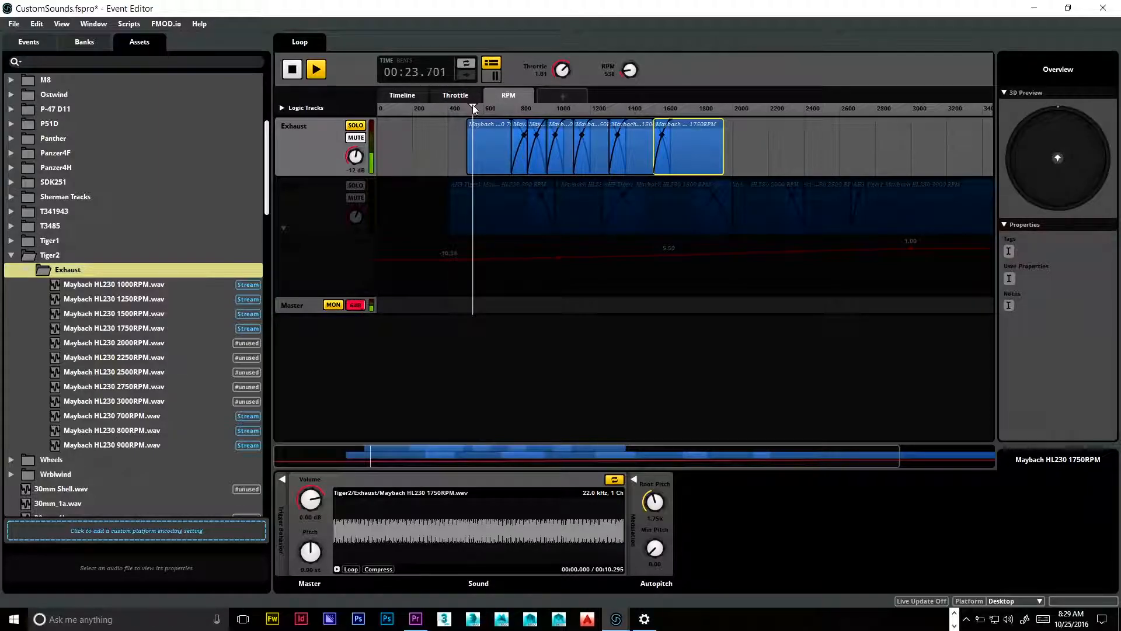
{"action": "mouse_move", "coordinate": [469, 133]}
{"action": "left_mouse_down"}
{"action": "mouse_move", "coordinate": [449, 133]}
{"action": "mouse_move", "coordinate": [473, 104]}
{"action": "mouse_move", "coordinate": [456, 104]}
{"action": "left_mouse_up"}
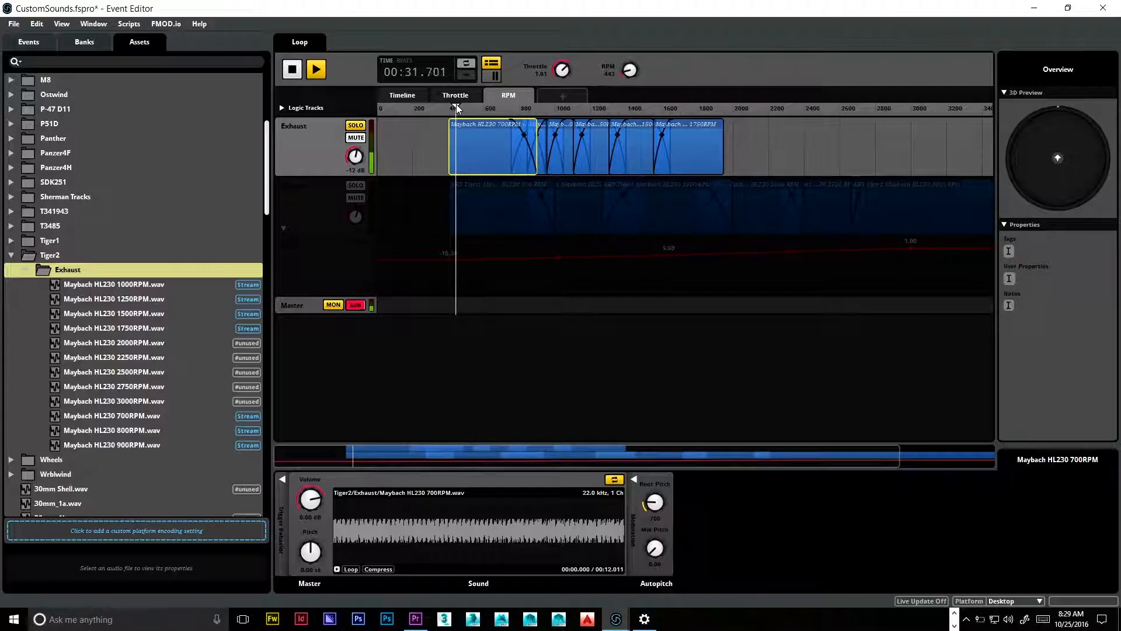
{"action": "left_click_drag", "start_coordinate": [457, 108], "coordinate": [490, 143]}
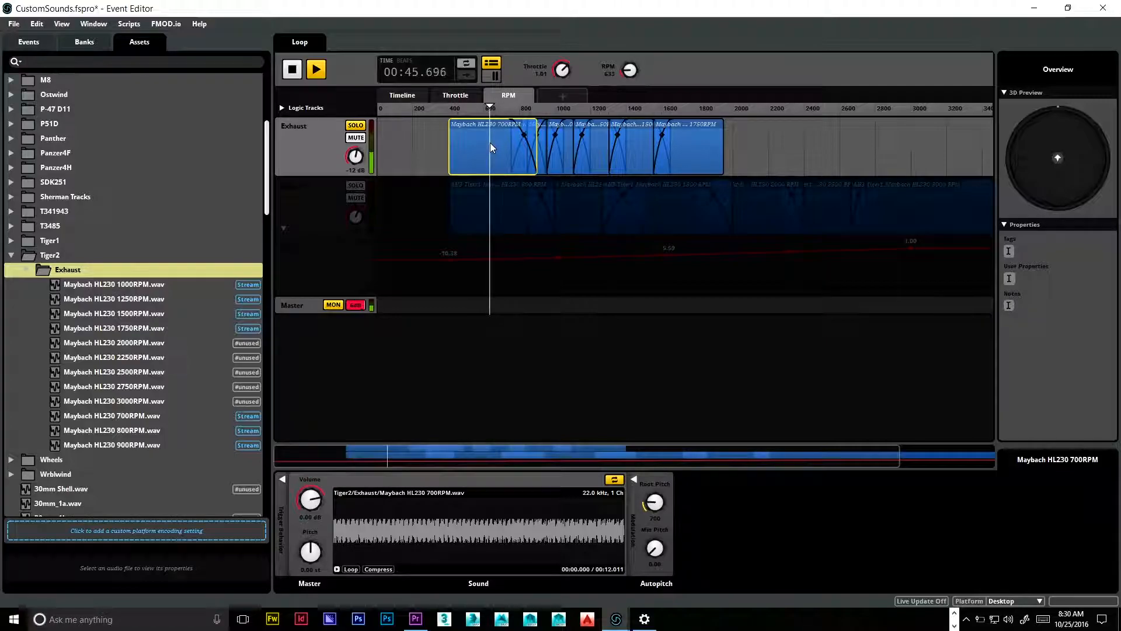
Unsolo the Exhaust track and audition it with the Maybach track, sweeping RPM to about 1790 and back to 466 before stopping playback
{"action": "left_click", "coordinate": [357, 127]}
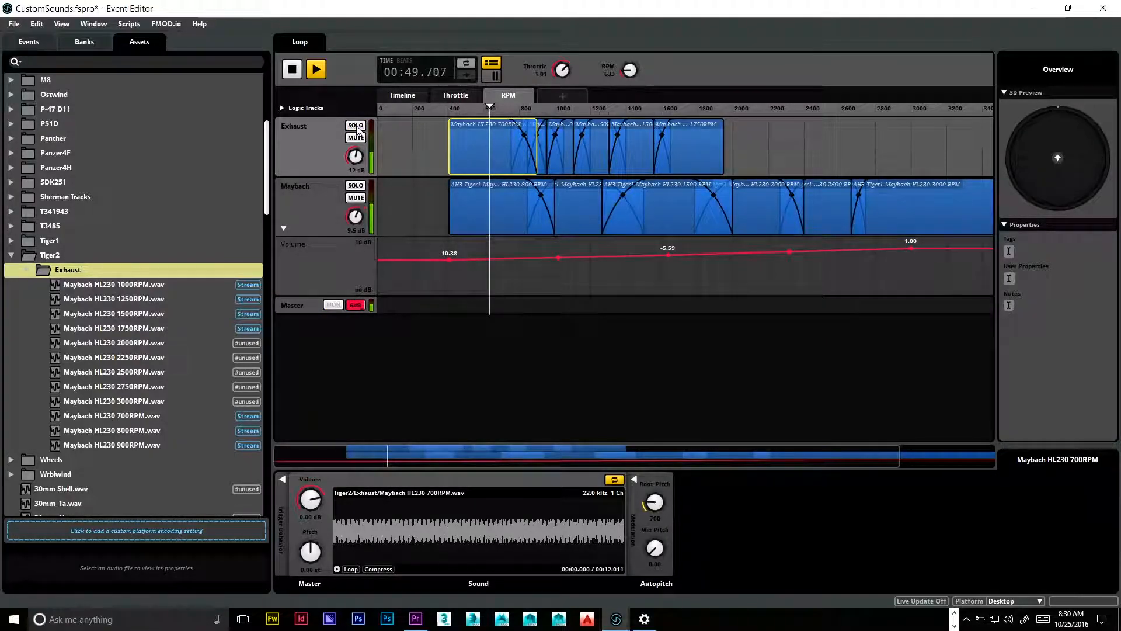
{"action": "left_click_drag", "start_coordinate": [491, 109], "coordinate": [697, 139]}
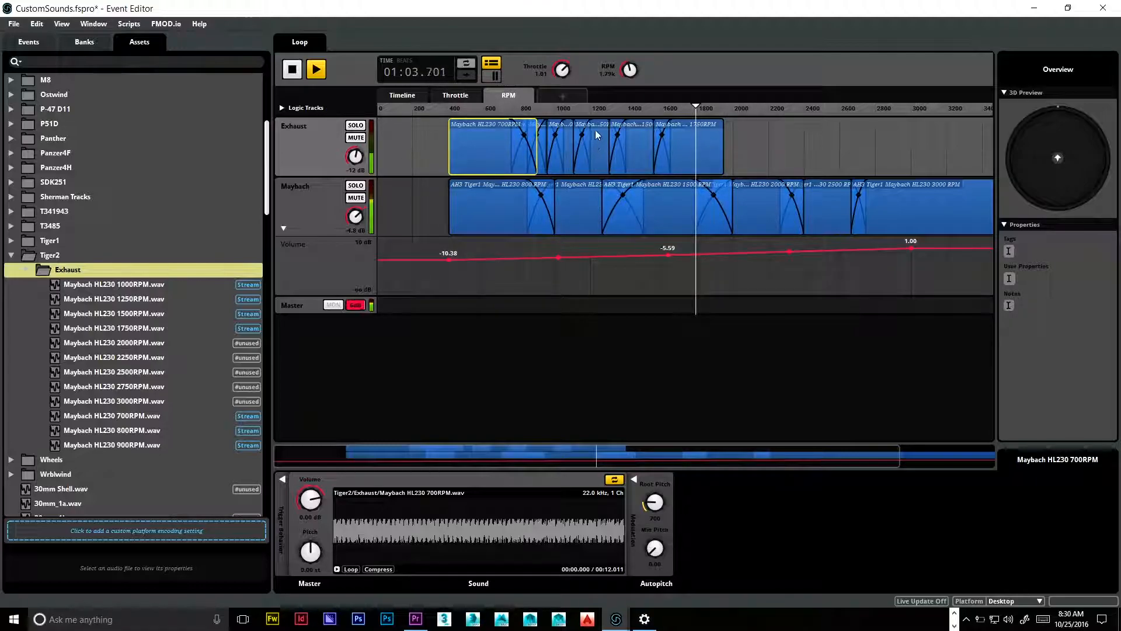
{"action": "mouse_move", "coordinate": [696, 105]}
{"action": "left_mouse_down"}
{"action": "mouse_move", "coordinate": [645, 122]}
{"action": "mouse_move", "coordinate": [460, 129]}
{"action": "left_mouse_up"}
{"action": "left_click", "coordinate": [292, 70]}
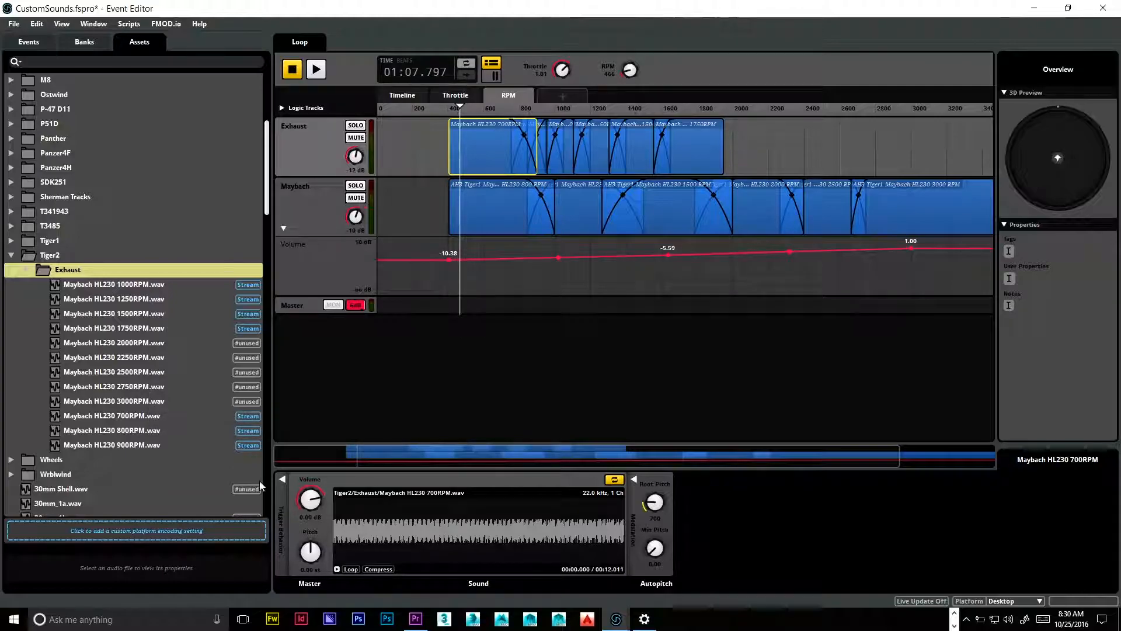
Narrow the browser pane and switch it from the assets to the project's events
{"action": "left_click_drag", "start_coordinate": [271, 374], "coordinate": [216, 382]}
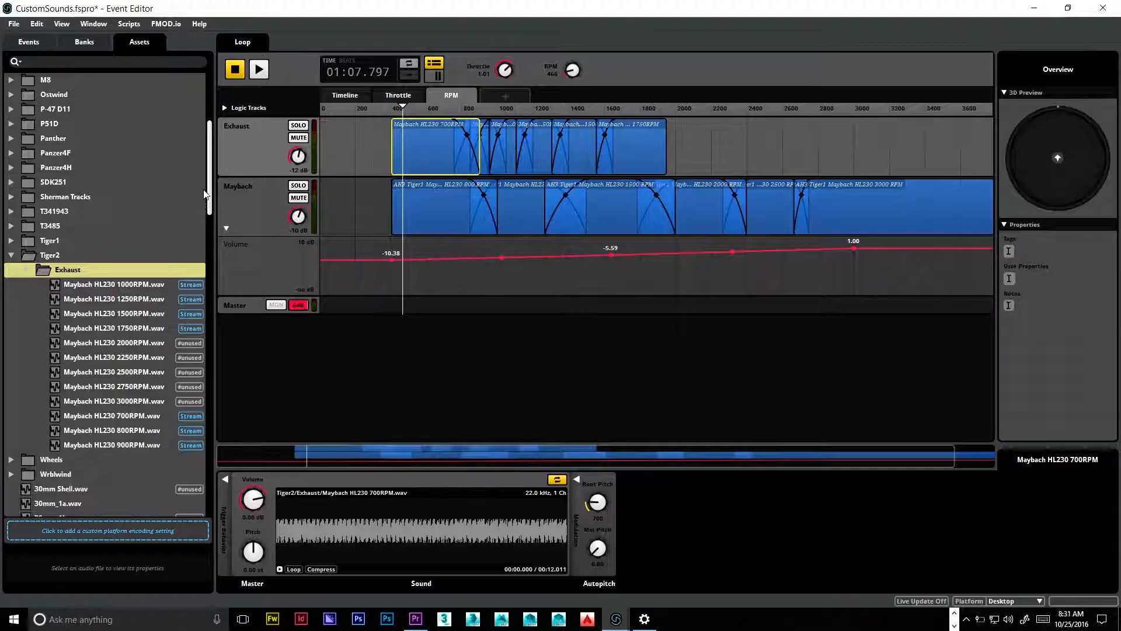
{"action": "left_click", "coordinate": [44, 40]}
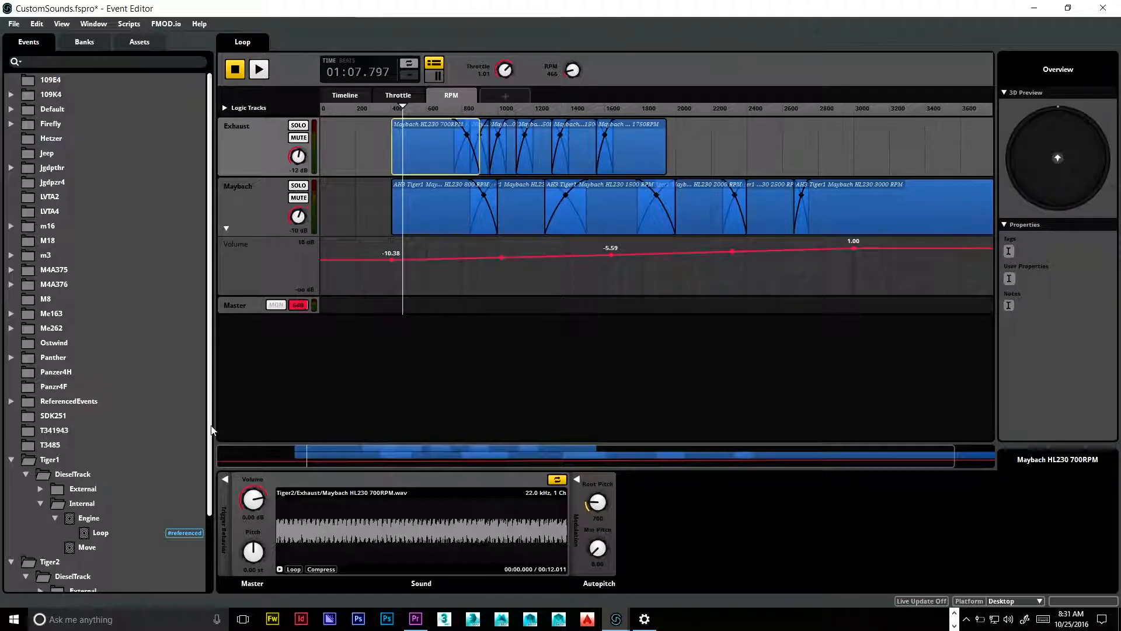
Examine Tiger1's internal Engine and Loop events, including the Loop's full RPM range, and reopen Tiger2's internal Loop event for comparison
{"action": "left_click_drag", "start_coordinate": [211, 430], "coordinate": [207, 467]}
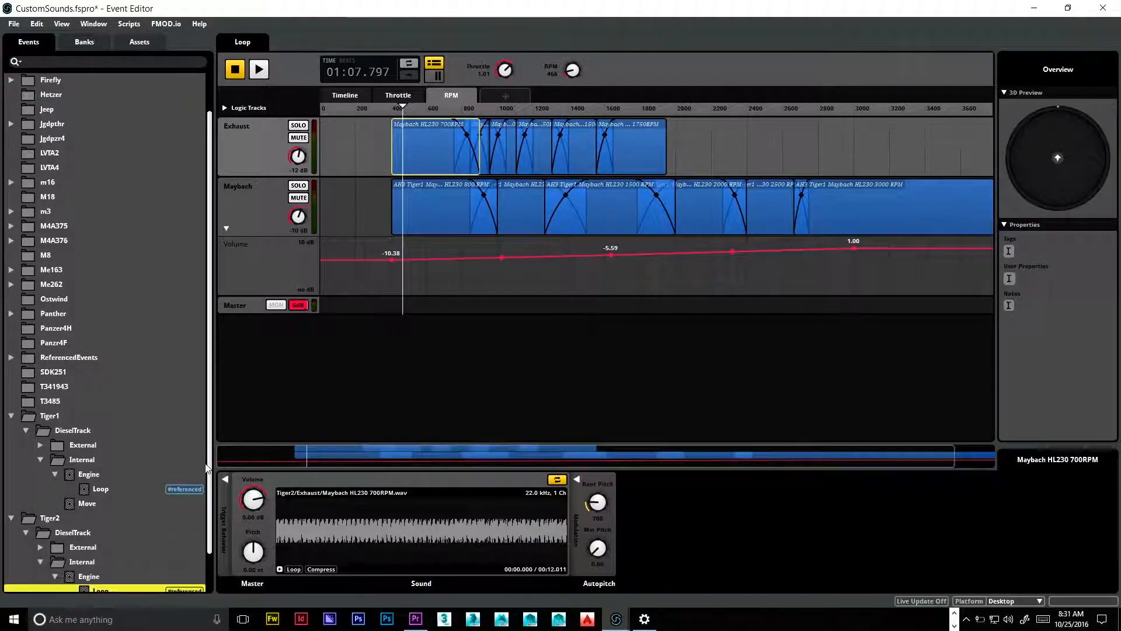
{"action": "left_click", "coordinate": [95, 490]}
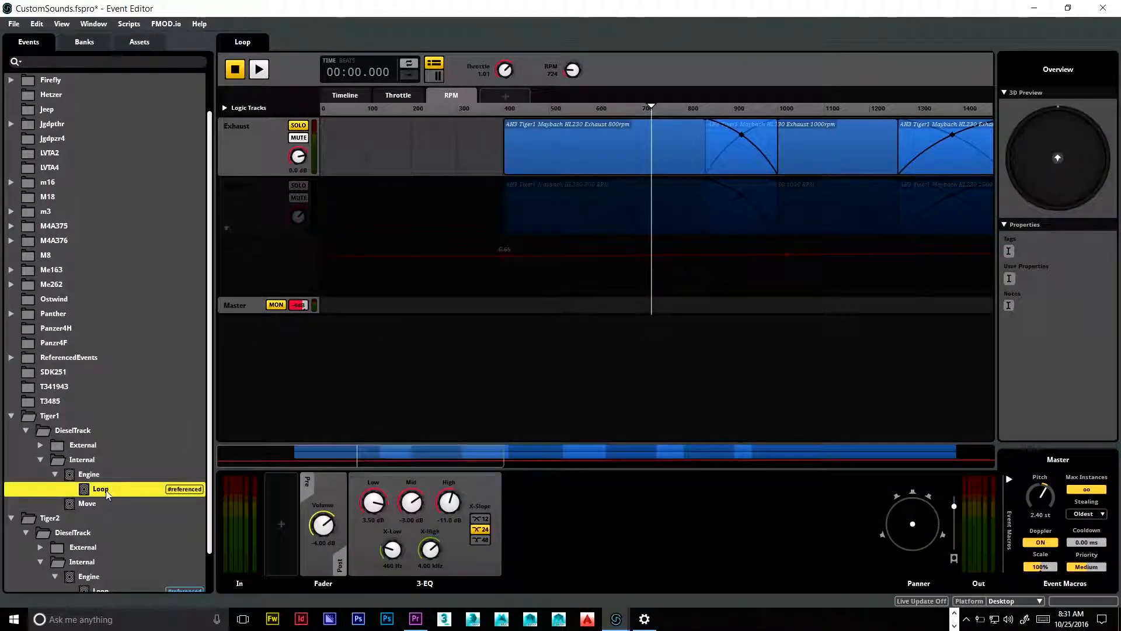
{"action": "left_click", "coordinate": [85, 474]}
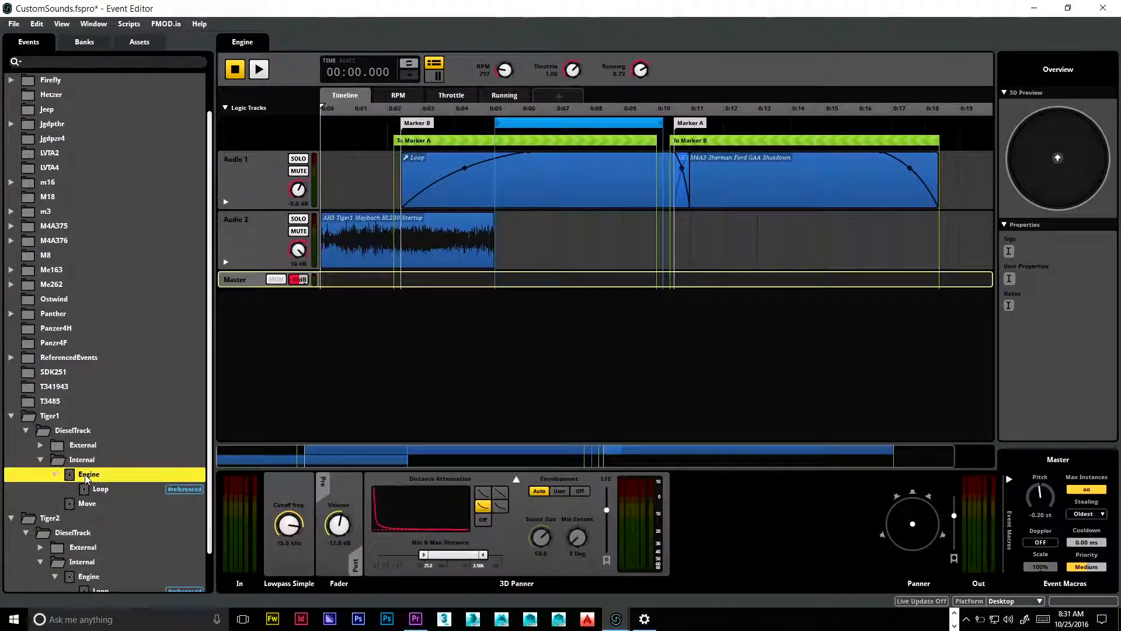
{"action": "left_click", "coordinate": [102, 490]}
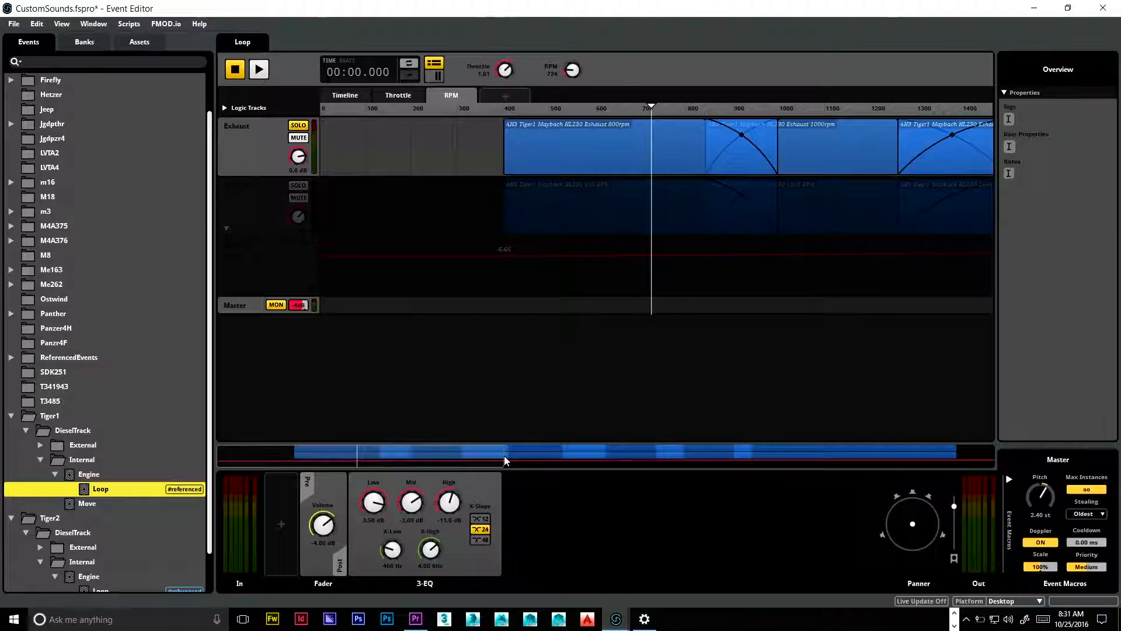
{"action": "left_click_drag", "start_coordinate": [501, 456], "coordinate": [1003, 485]}
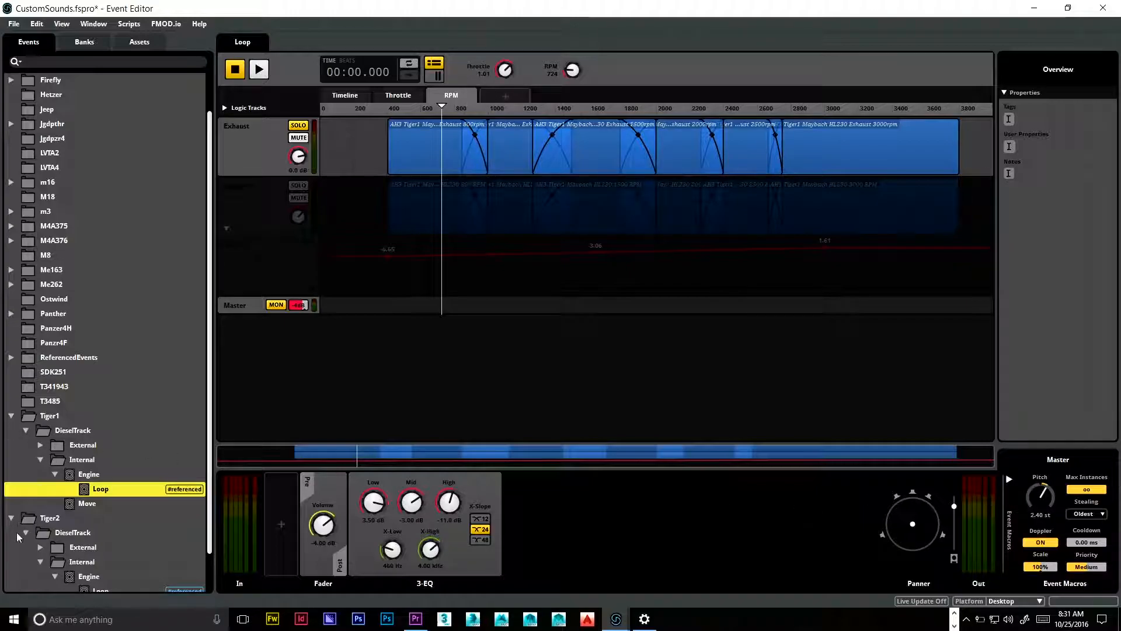
{"action": "scroll", "coordinate": [147, 526], "scroll_direction": "down", "scroll_amount": 1}
{"action": "left_click", "coordinate": [94, 547]}
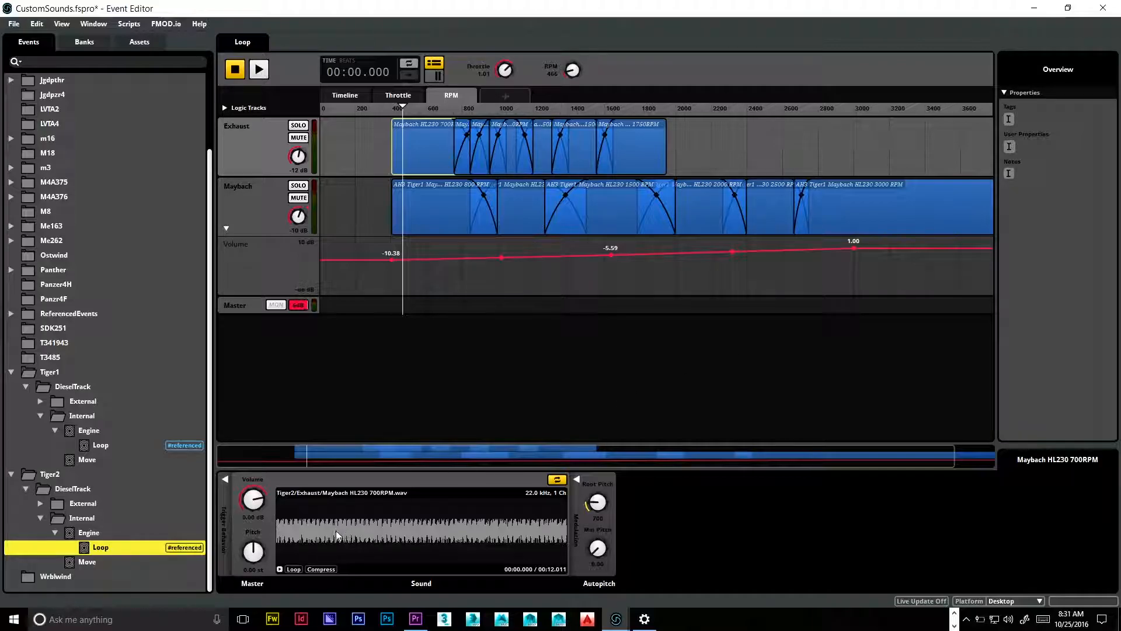
Create a new event named TigerTrackloop and move it into the ReferencedEvents folder
{"action": "left_click", "coordinate": [89, 562]}
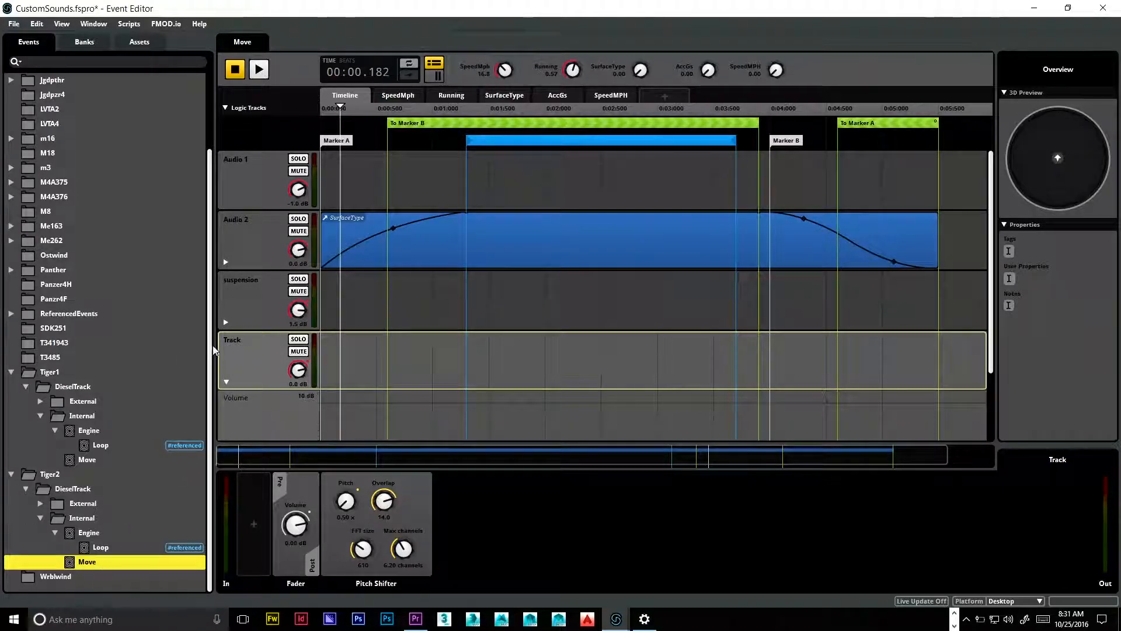
{"action": "left_click", "coordinate": [11, 314]}
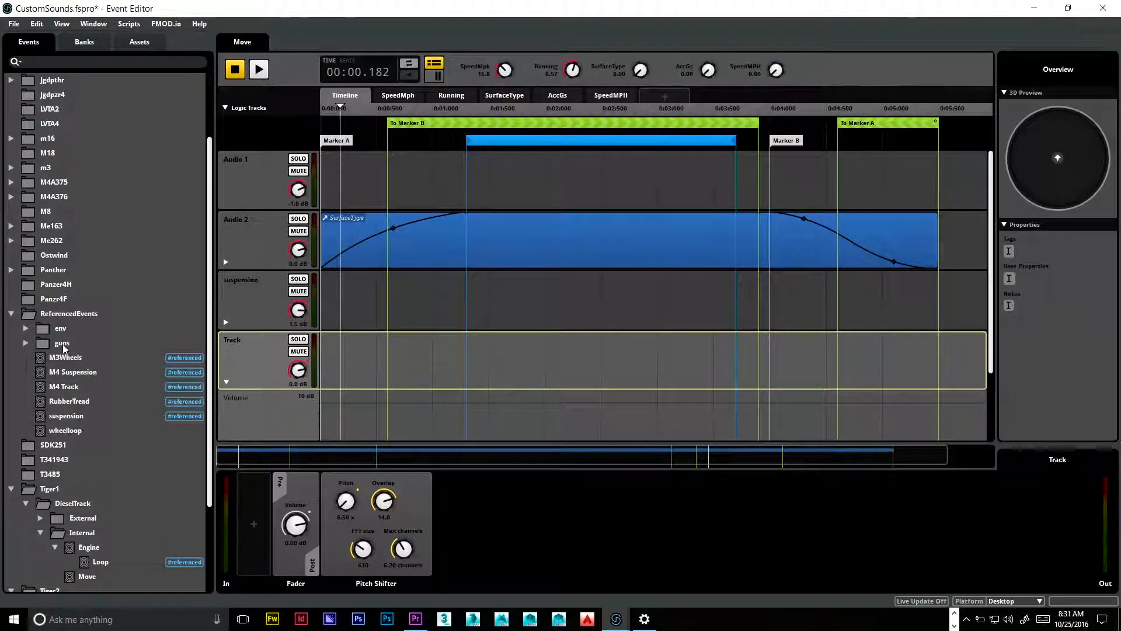
{"action": "scroll", "coordinate": [211, 374], "scroll_direction": "down", "scroll_amount": 3}
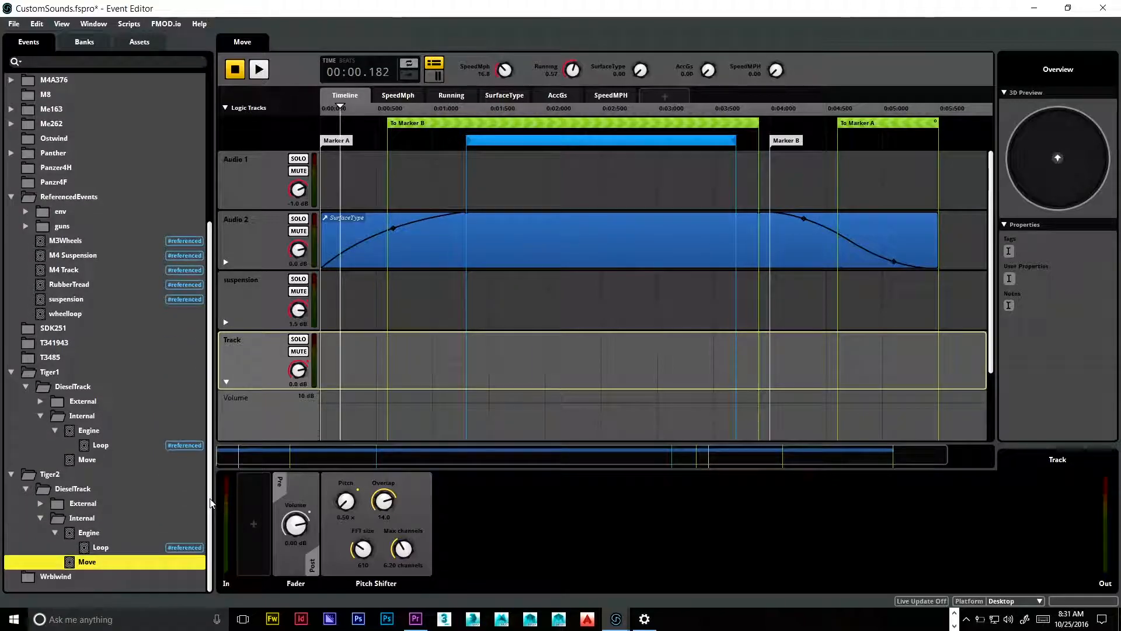
{"action": "right_click", "coordinate": [123, 582]}
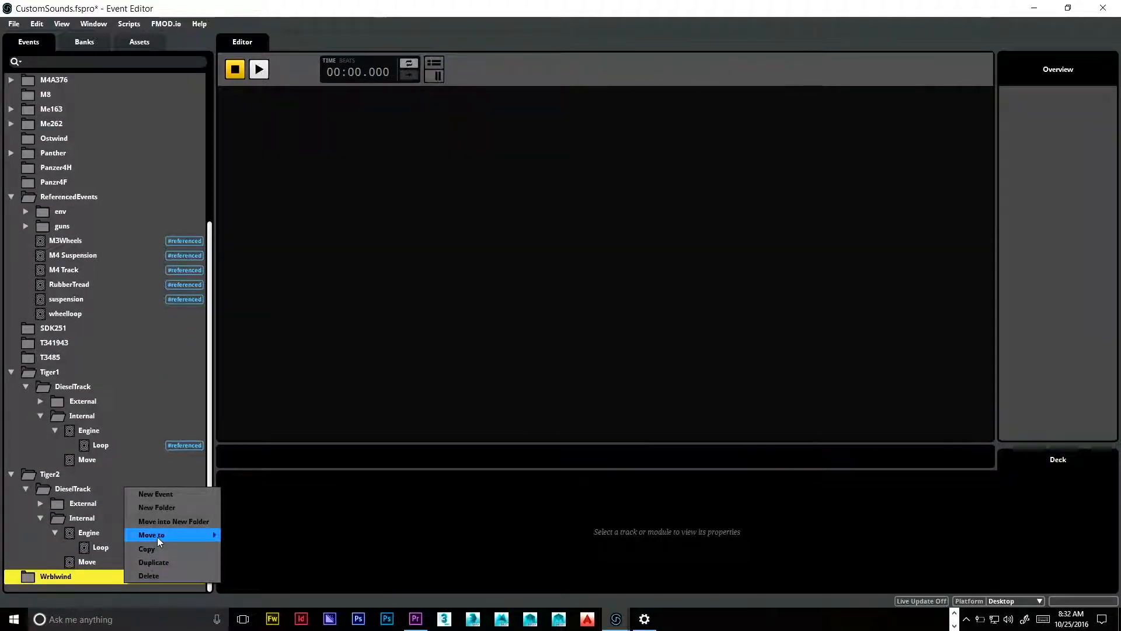
{"action": "right_click", "coordinate": [92, 588]}
{"action": "left_click", "coordinate": [118, 593]}
{"action": "type", "text": "TigerTrackLloop"}
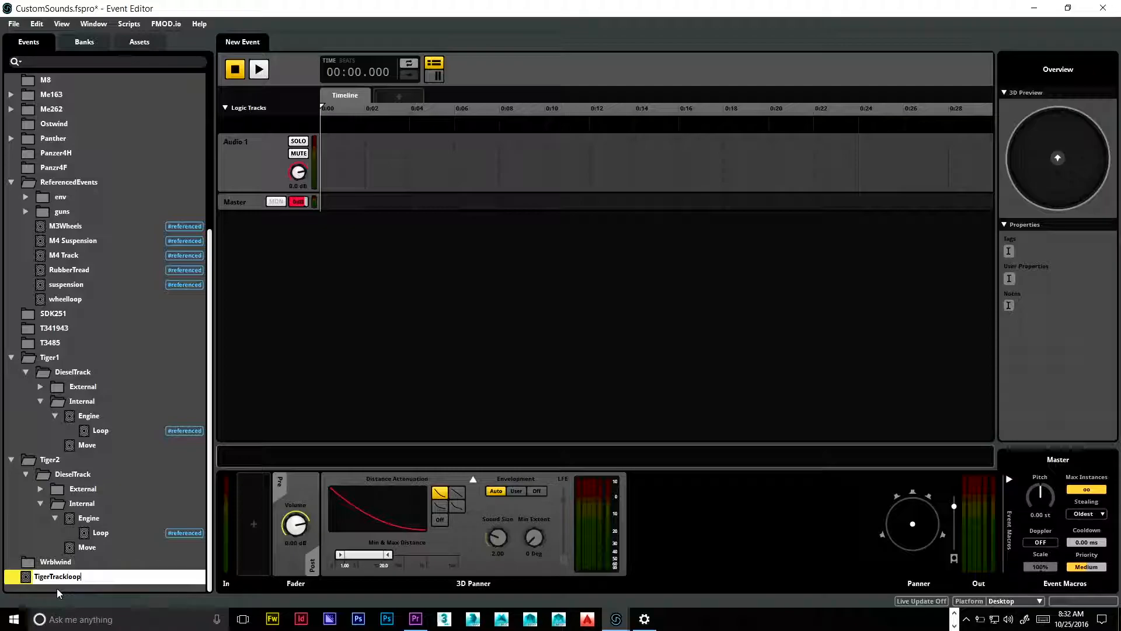
{"action": "key", "text": "Return"}
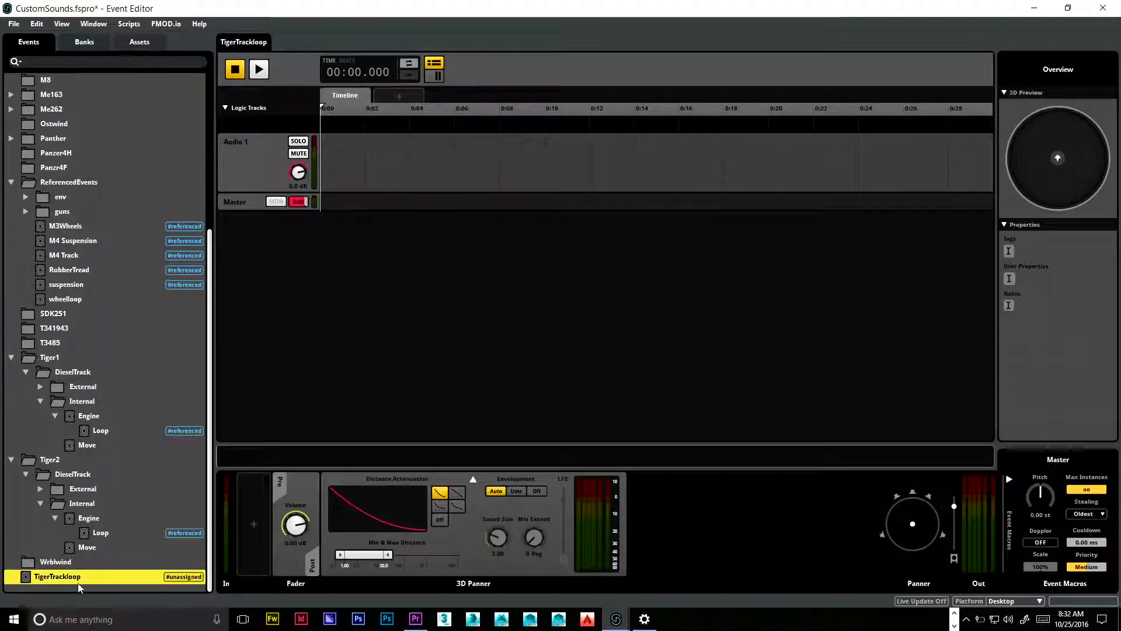
{"action": "left_click_drag", "start_coordinate": [28, 579], "coordinate": [91, 282]}
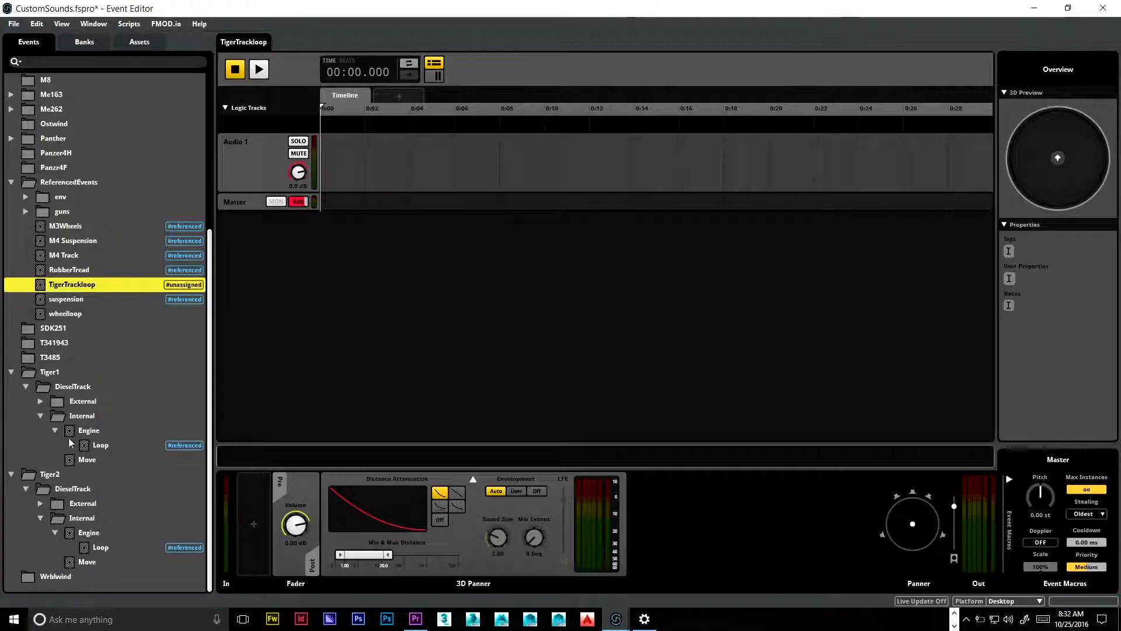
Place the TigerTrackloop event at the start of the Track track in Tiger2's Move event and extend it to the end of the SurfaceType instrument
{"action": "left_click", "coordinate": [88, 561]}
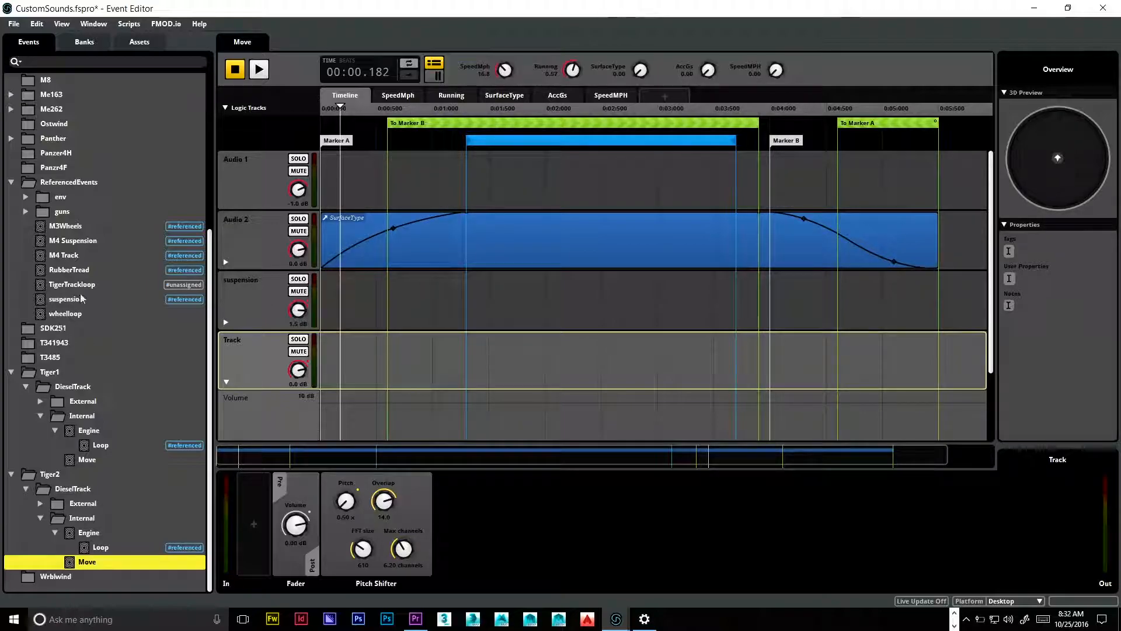
{"action": "left_click_drag", "start_coordinate": [42, 285], "coordinate": [323, 375]}
{"action": "left_click_drag", "start_coordinate": [602, 367], "coordinate": [725, 368]}
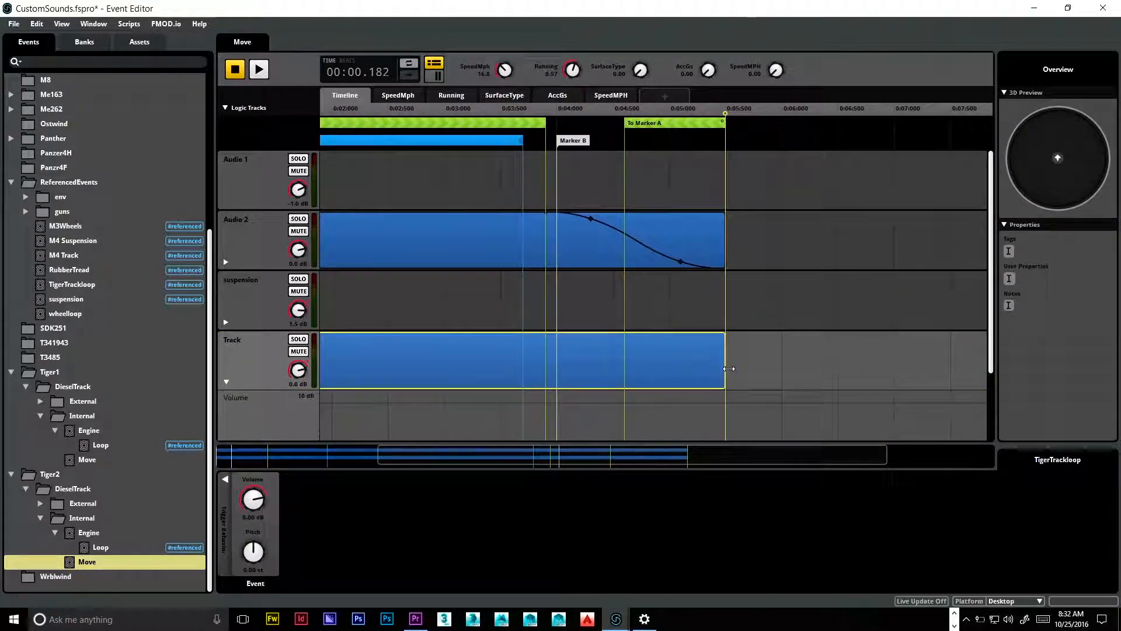
Give the TigerTrackloop instrument a fade-in up to the loop region's start and an S-curved fade-out from the end of the To Marker B region
{"action": "left_click_drag", "start_coordinate": [574, 464], "coordinate": [289, 475]}
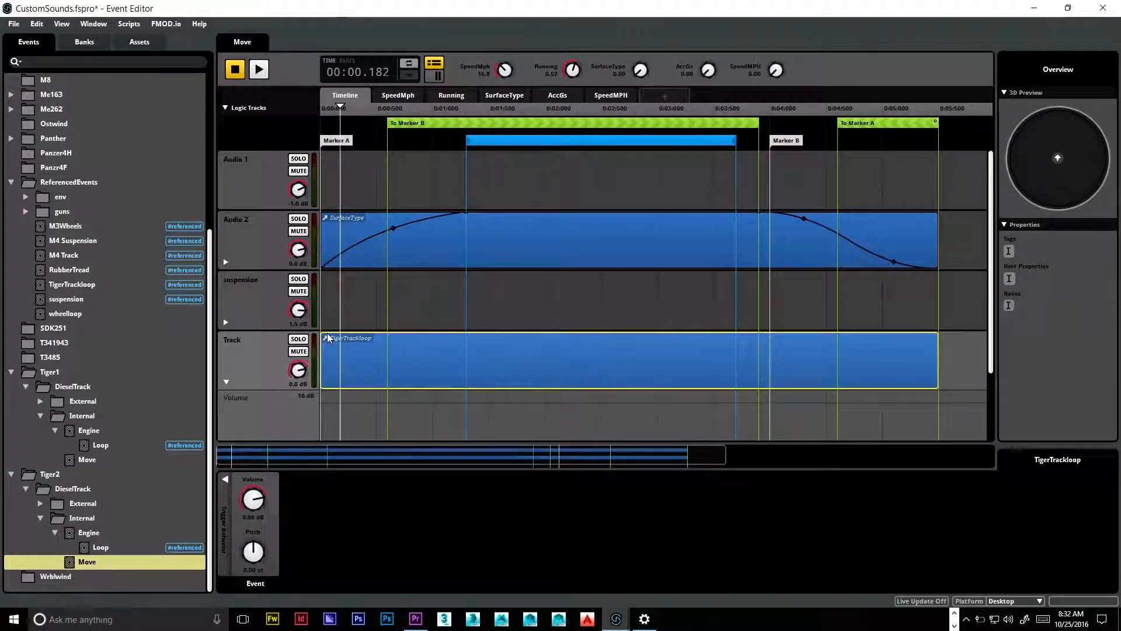
{"action": "left_click_drag", "start_coordinate": [322, 337], "coordinate": [465, 370]}
{"action": "left_click_drag", "start_coordinate": [937, 334], "coordinate": [758, 376]}
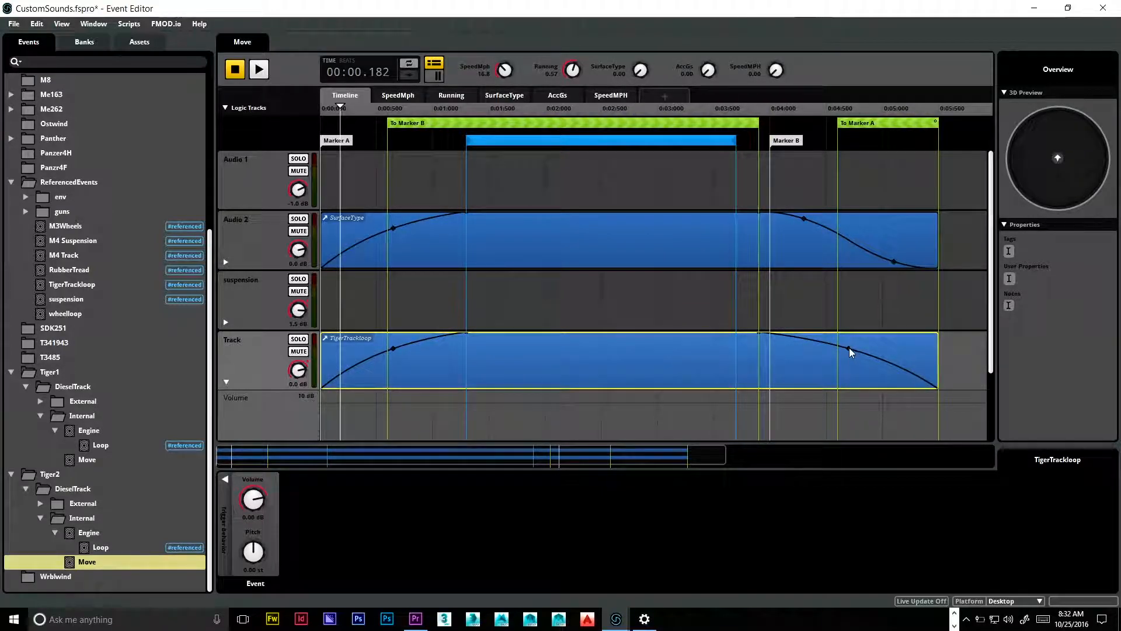
{"action": "left_click_drag", "start_coordinate": [849, 349], "coordinate": [850, 356]}
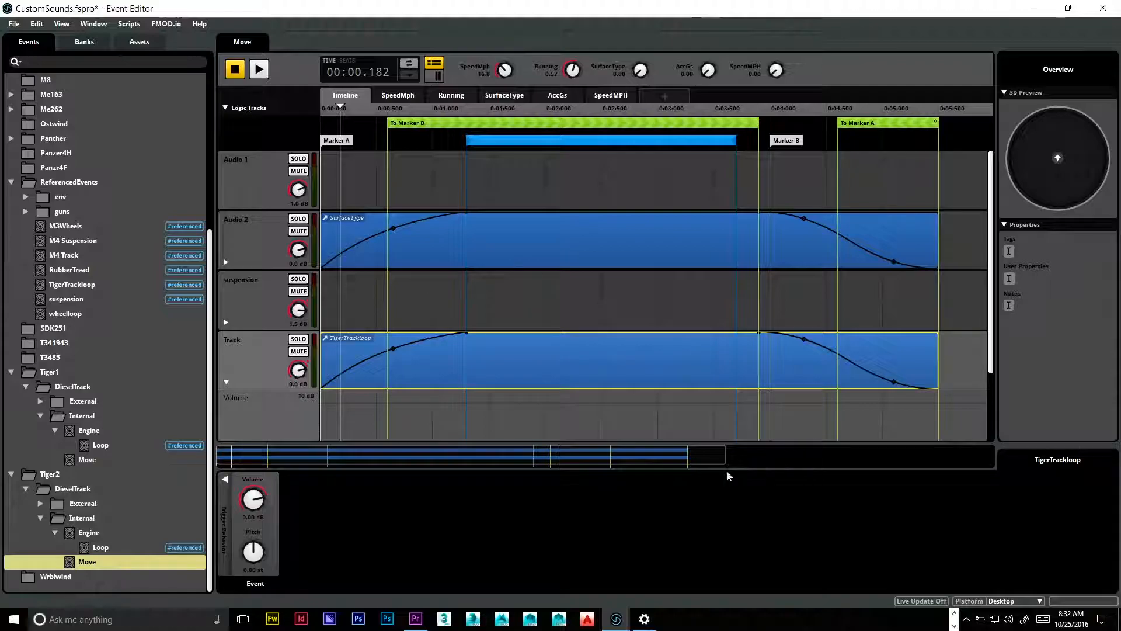
Open the TigerTrackloop event from its instrument and add a second audio track named TigerTrackloop
{"action": "double_click", "coordinate": [527, 366]}
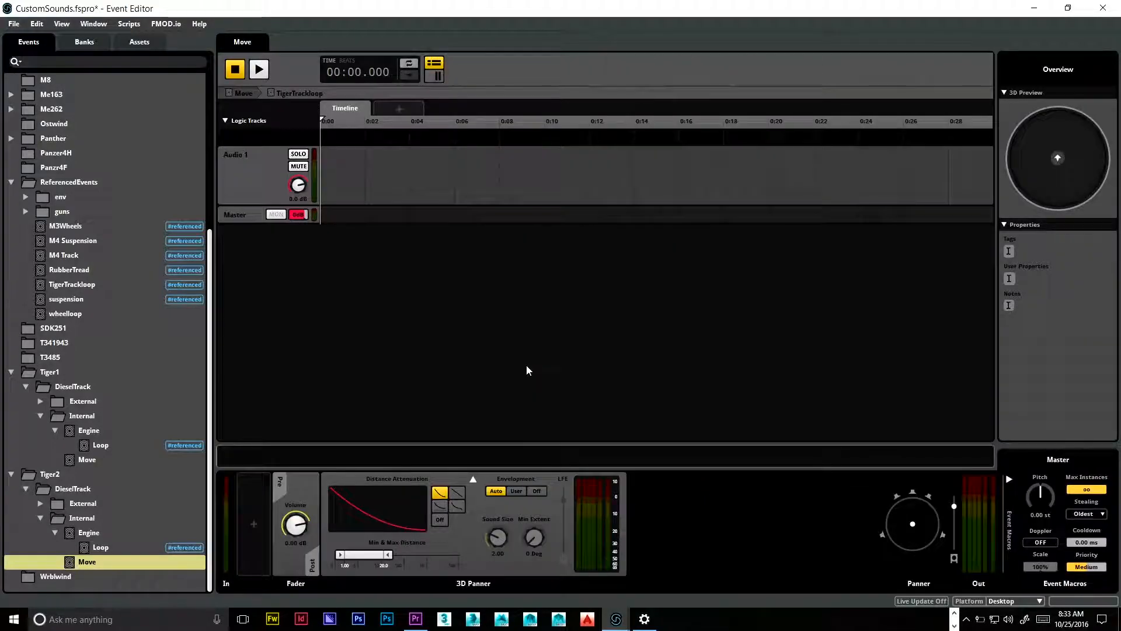
{"action": "right_click", "coordinate": [254, 185]}
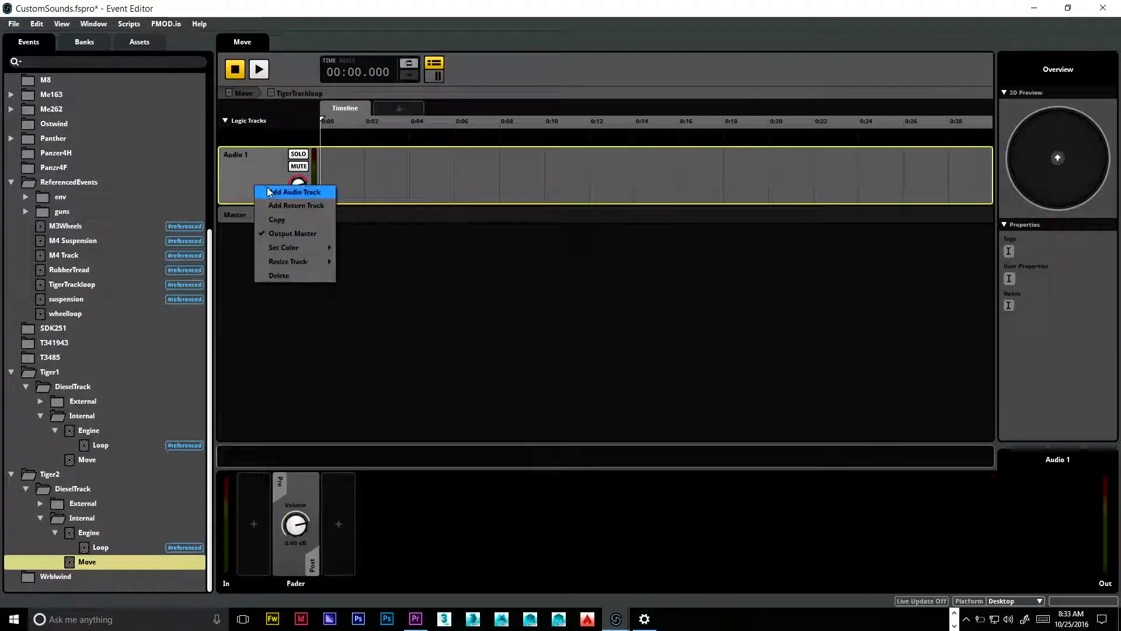
{"action": "left_click", "coordinate": [290, 191]}
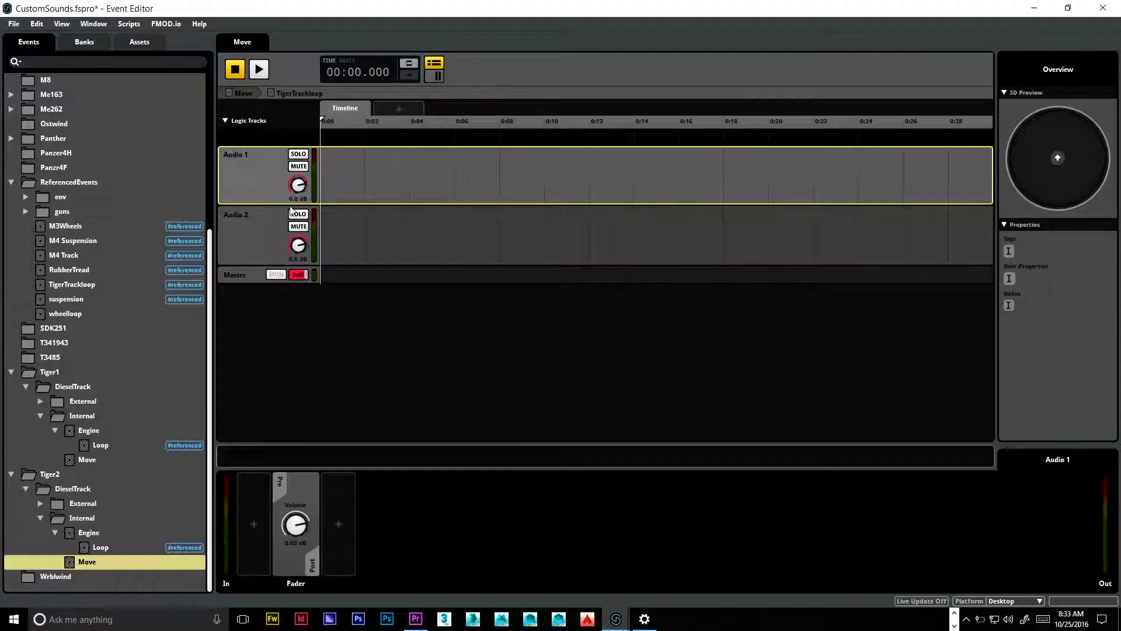
{"action": "left_click", "coordinate": [242, 216]}
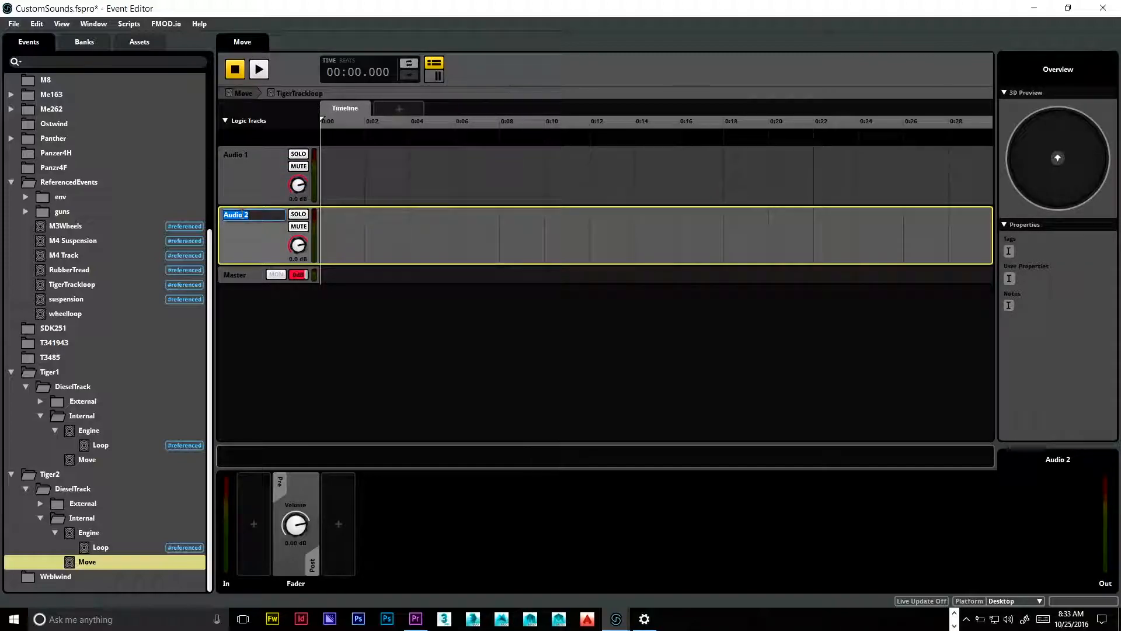
{"action": "type", "text": "Trackloop"}
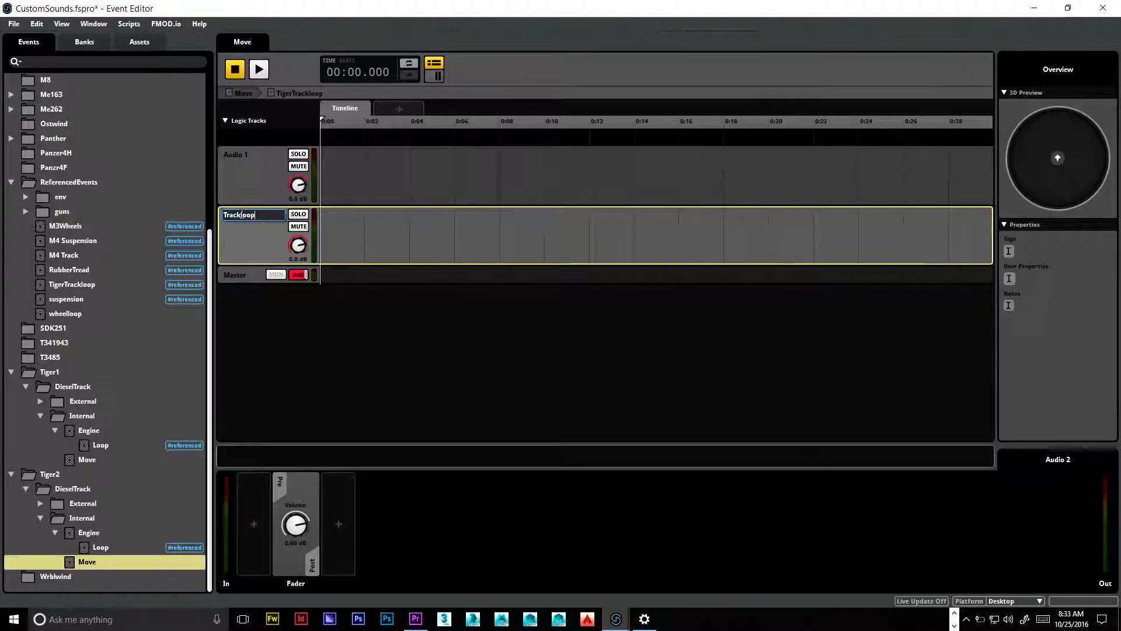
{"action": "key", "text": "Home"}
{"action": "type", "text": "Tiger"}
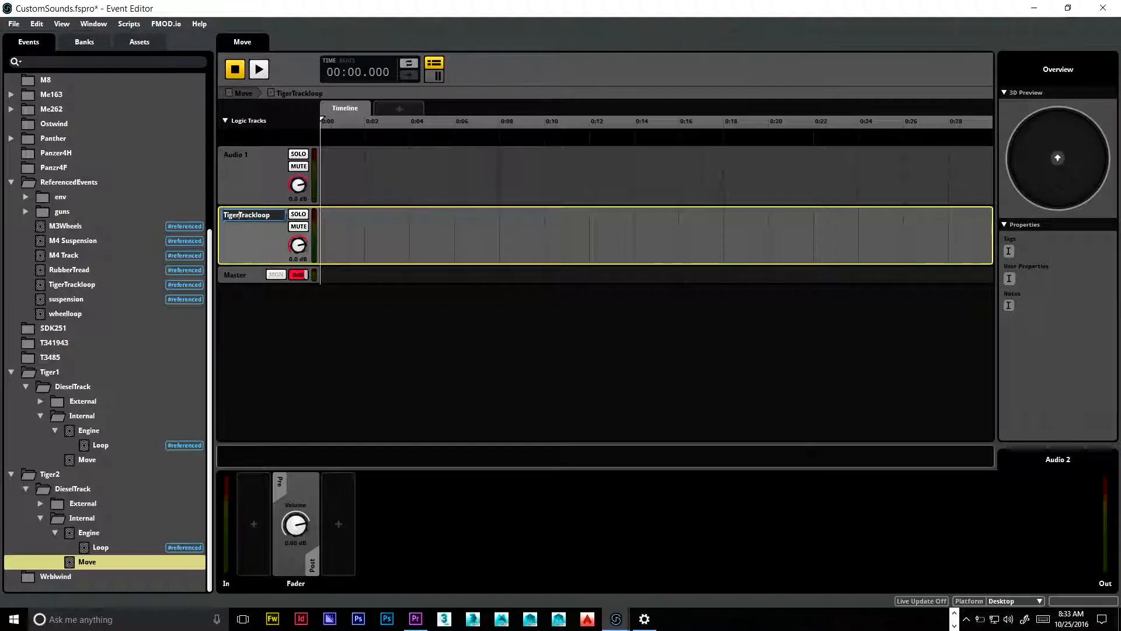
{"action": "key", "text": "Return"}
{"action": "left_click", "coordinate": [401, 108]}
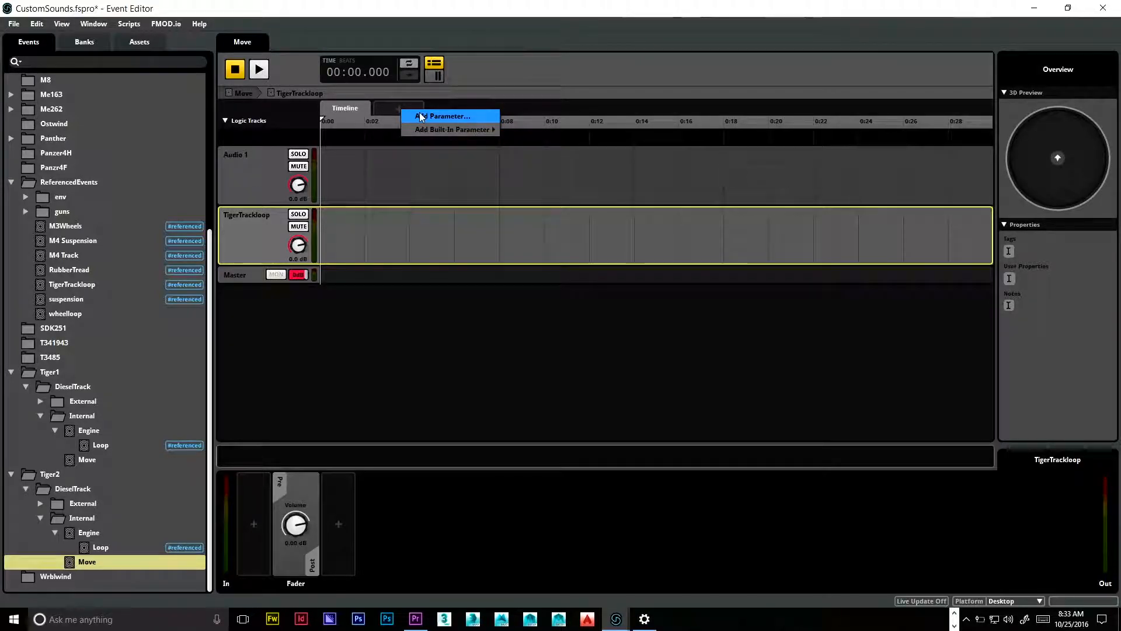
{"action": "left_click", "coordinate": [422, 116]}
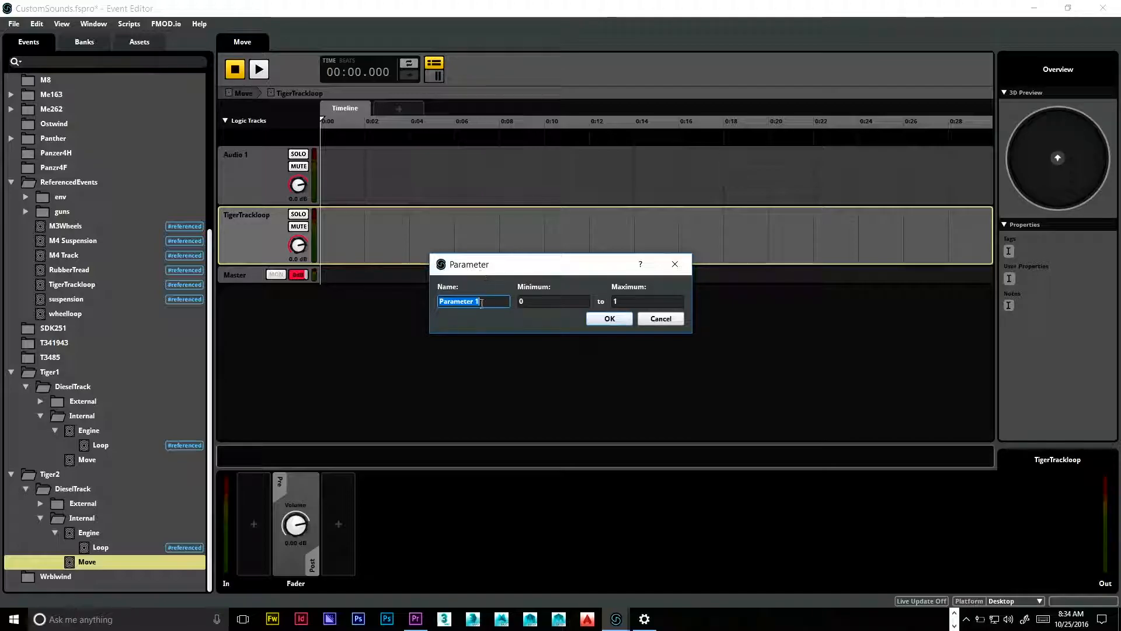
{"action": "type", "text": "RP"}
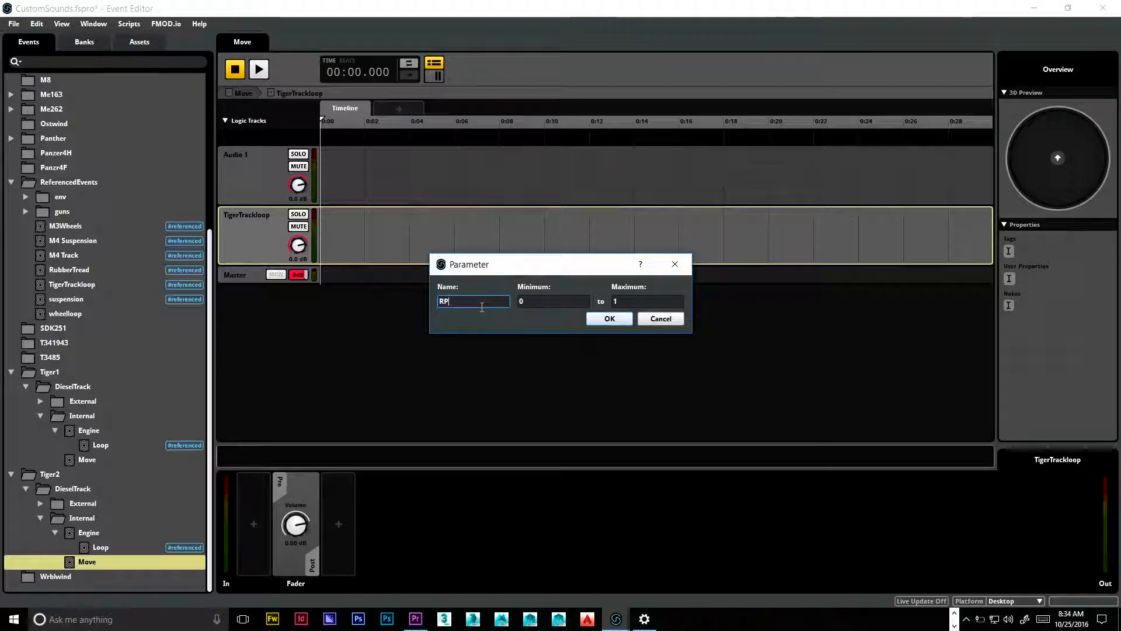
{"action": "key", "text": "Tab"}
{"action": "key", "text": "Tab"}
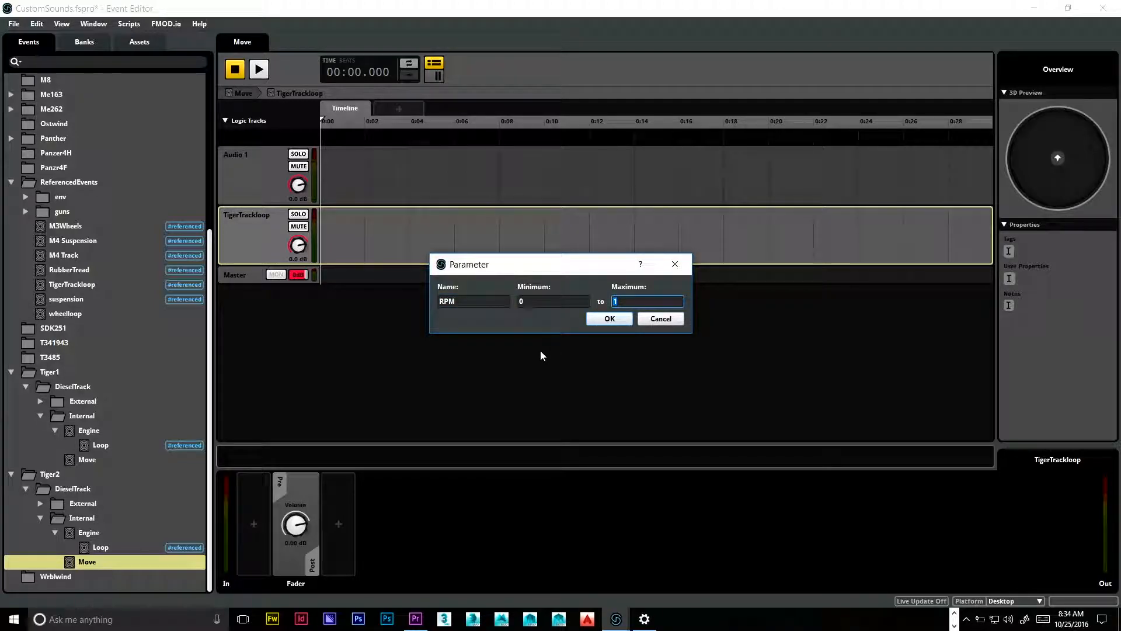
{"action": "type", "text": "60"}
{"action": "left_click", "coordinate": [607, 319]}
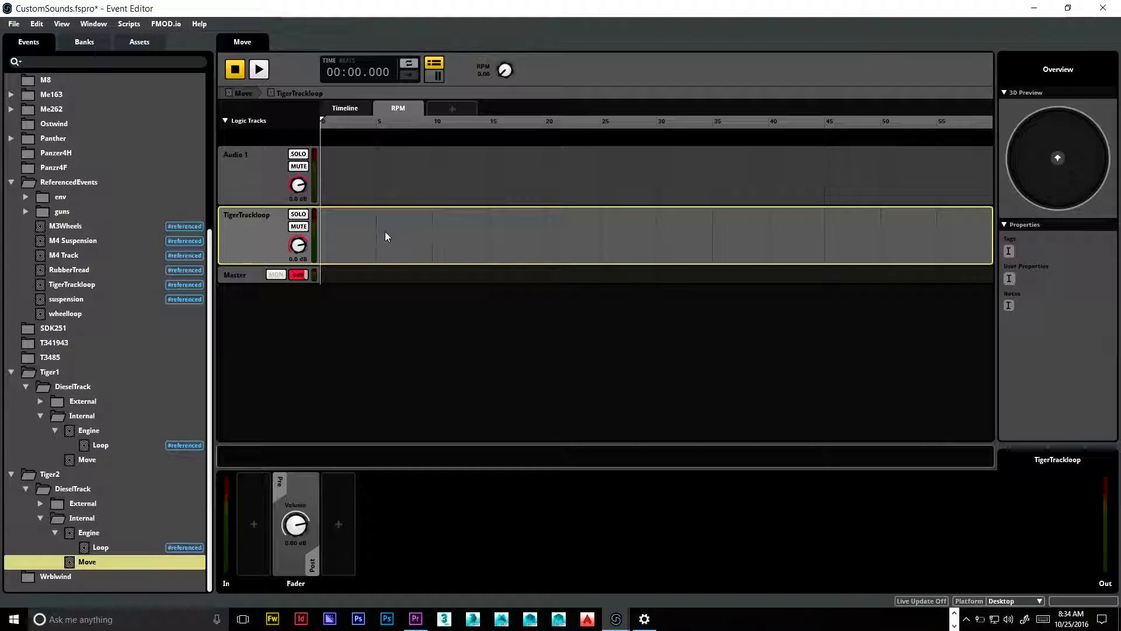
{"action": "left_click", "coordinate": [406, 108]}
{"action": "right_click", "coordinate": [407, 108]}
{"action": "left_click", "coordinate": [435, 147]}
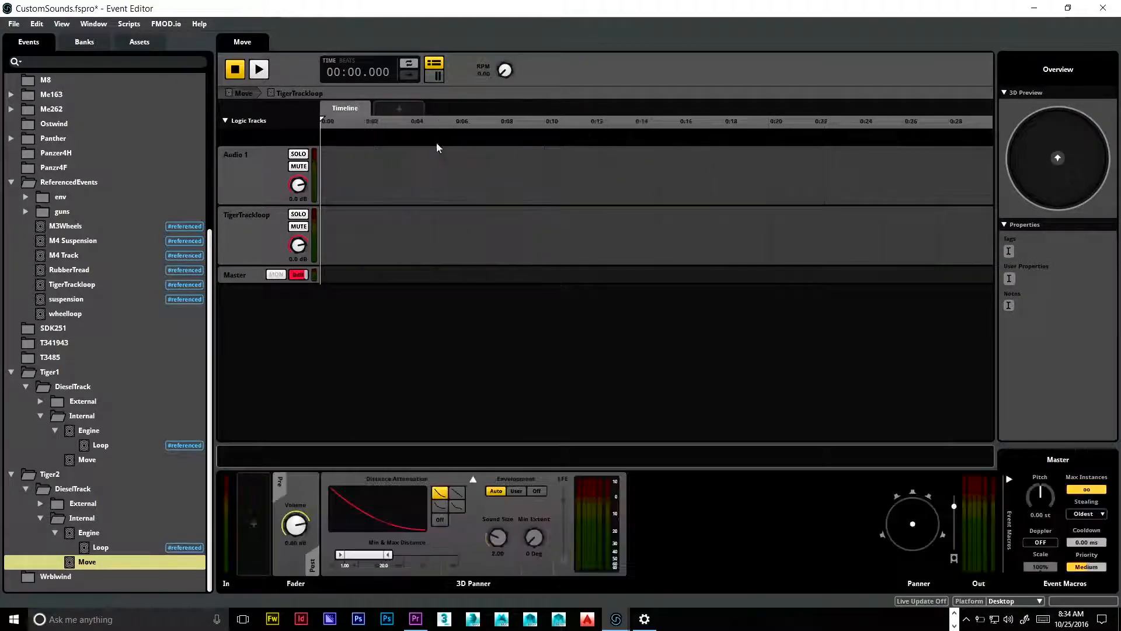
Add a SpeedMPH parameter ranging from 0 to 24 to the TigerTrackloop event and select the TigerTrackloop track at about 1 MPH
{"action": "left_click", "coordinate": [406, 111]}
{"action": "left_click", "coordinate": [439, 121]}
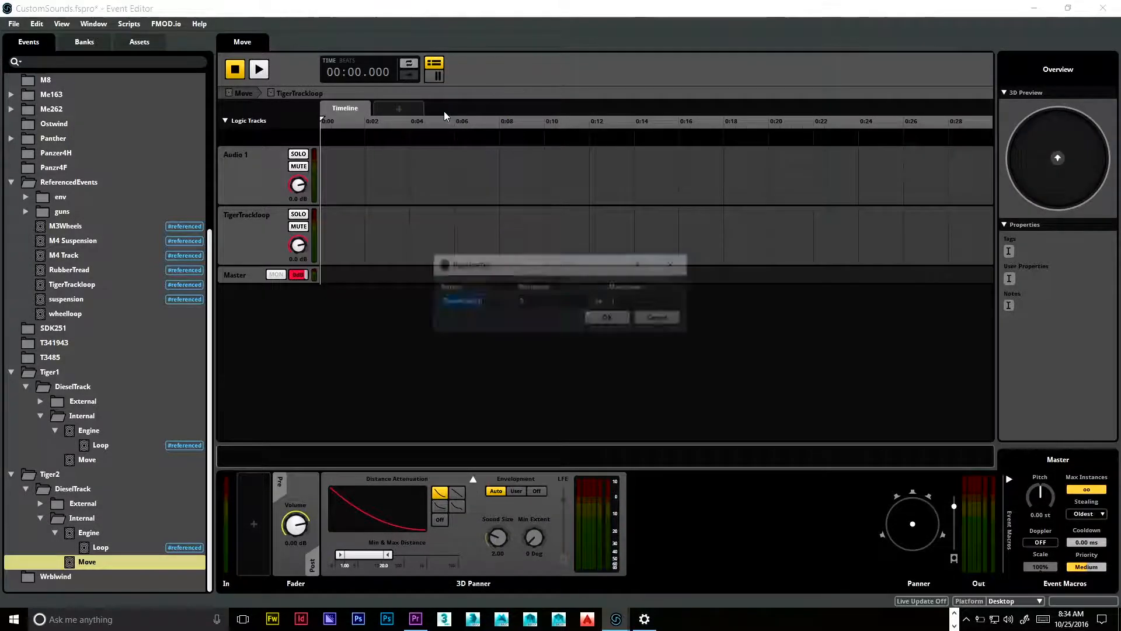
{"action": "type", "text": "S"}
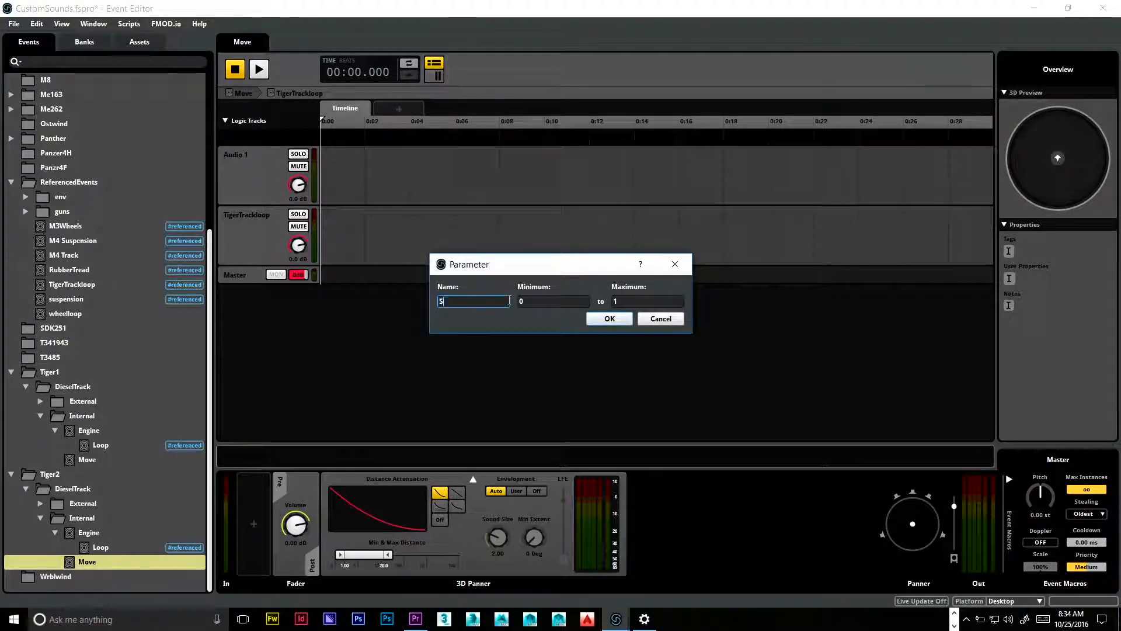
{"action": "type", "text": "peedMPH"}
{"action": "left_click_drag", "start_coordinate": [625, 302], "coordinate": [605, 304]}
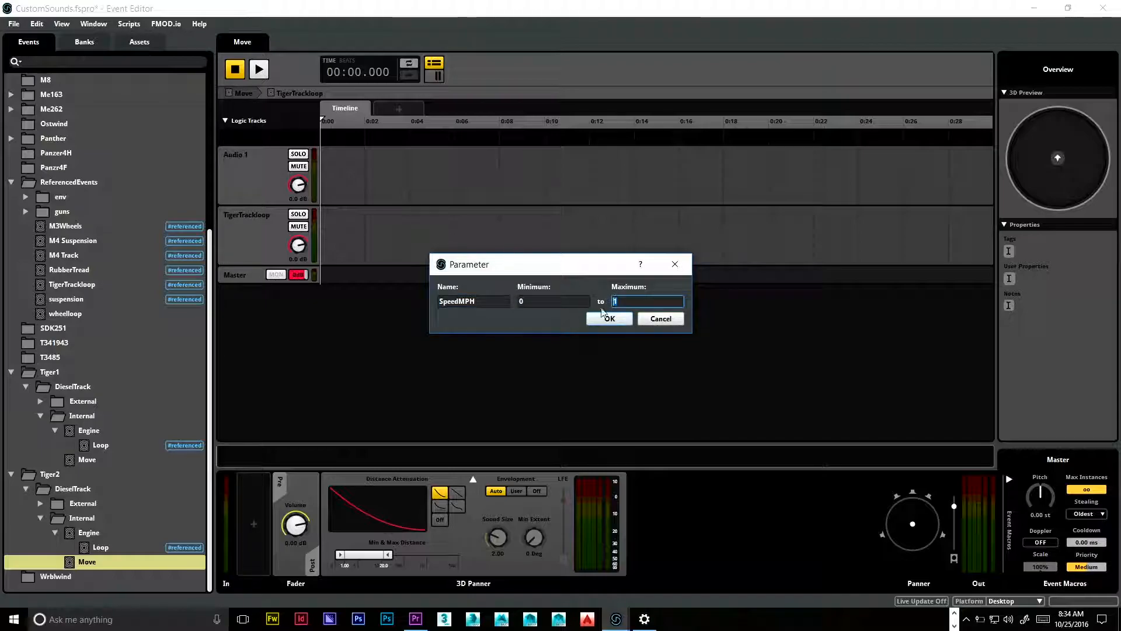
{"action": "type", "text": "24"}
{"action": "left_click", "coordinate": [607, 321]}
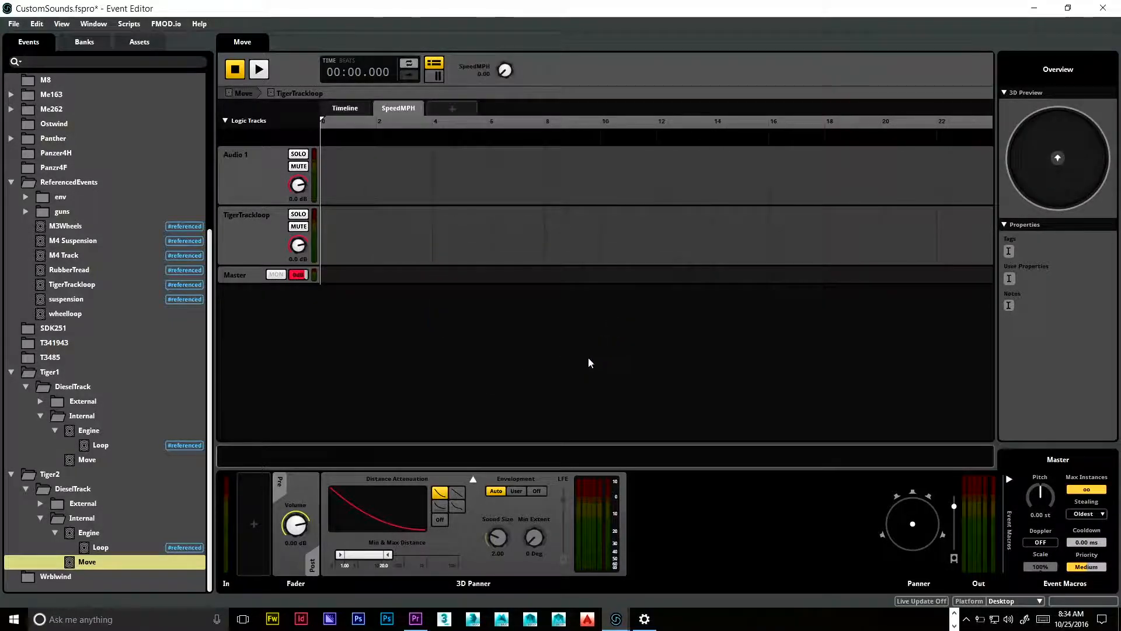
{"action": "left_click", "coordinate": [349, 222]}
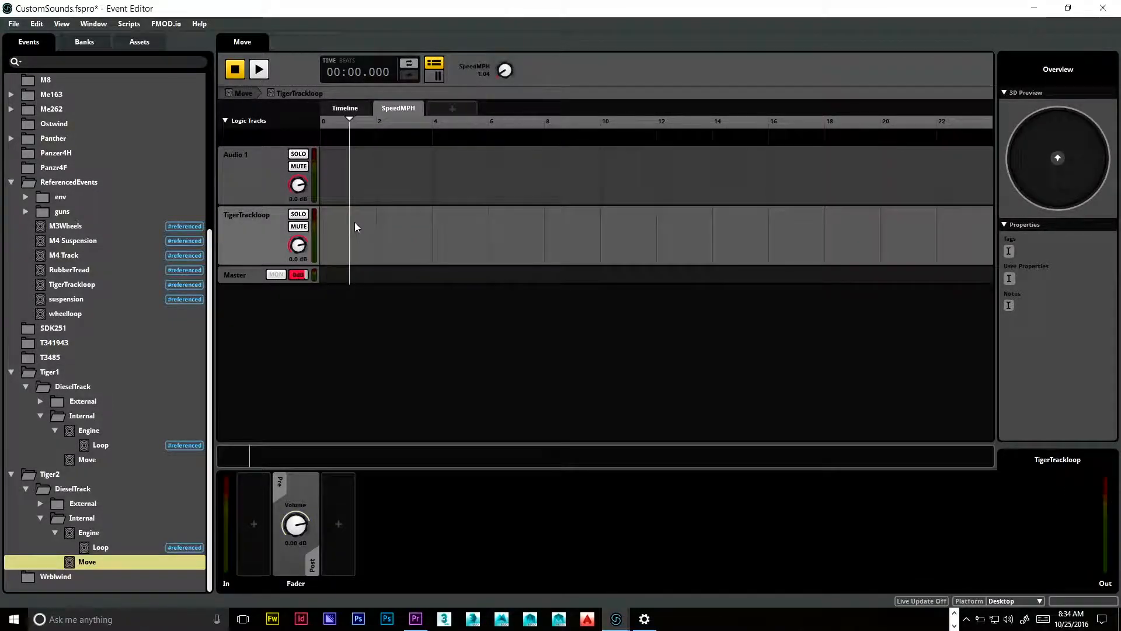